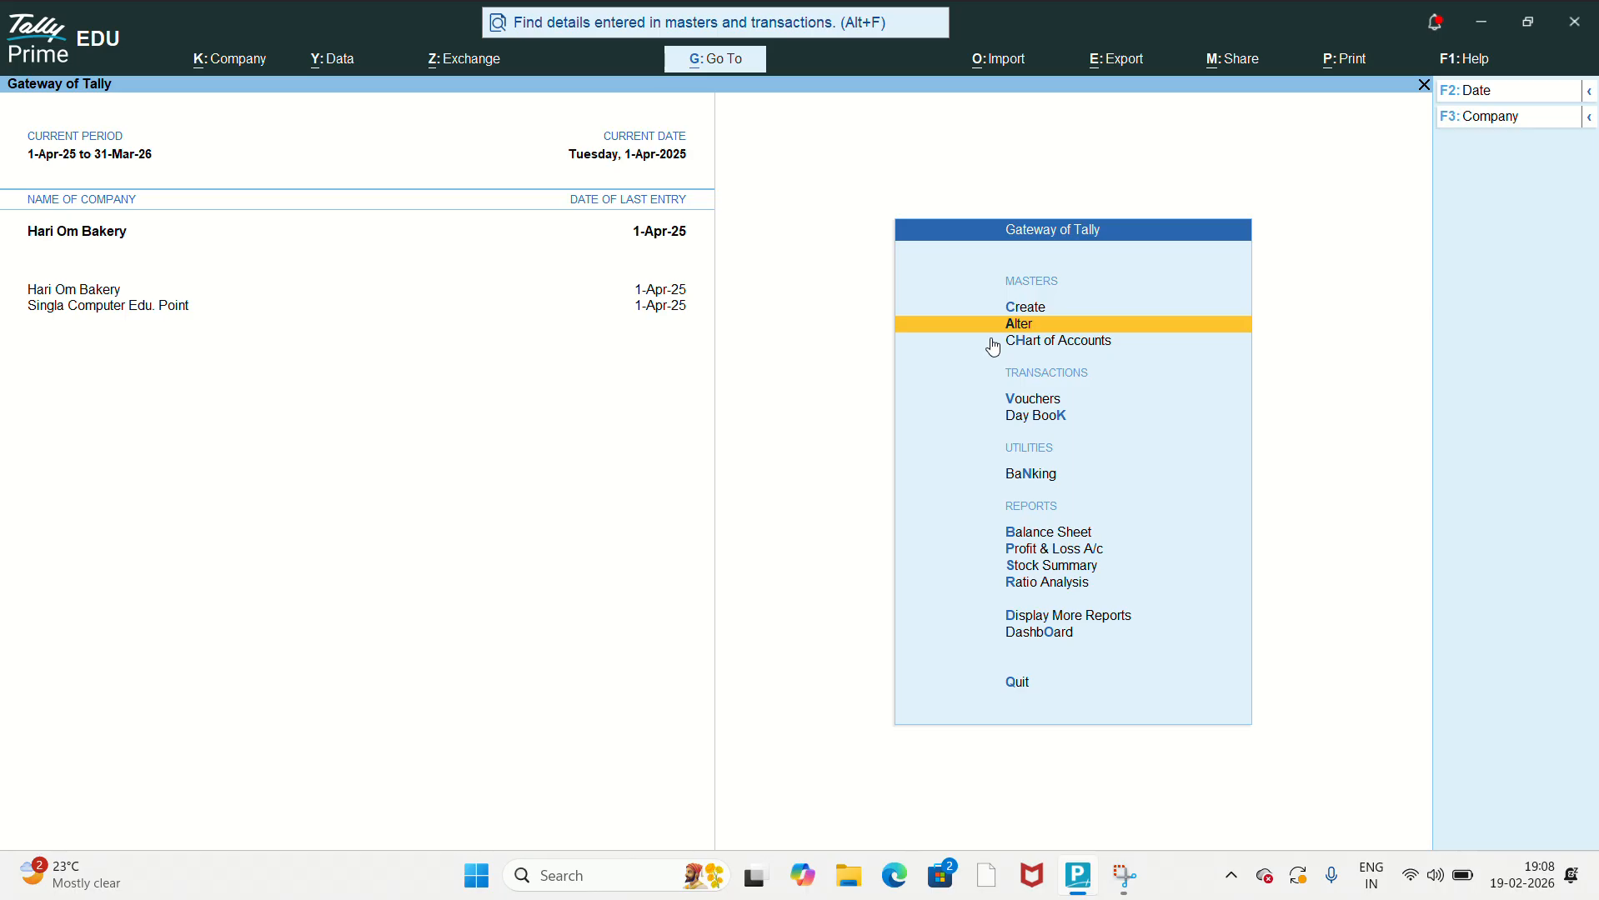
Step: View the Stock Summary report for Hari Om Bakery and return to the Gateway of Tally
key("Down")
key("Down")
key("Down")
key("Down")
key("Down")
key("Down")
key("Down")
key("Down")
key("Down")
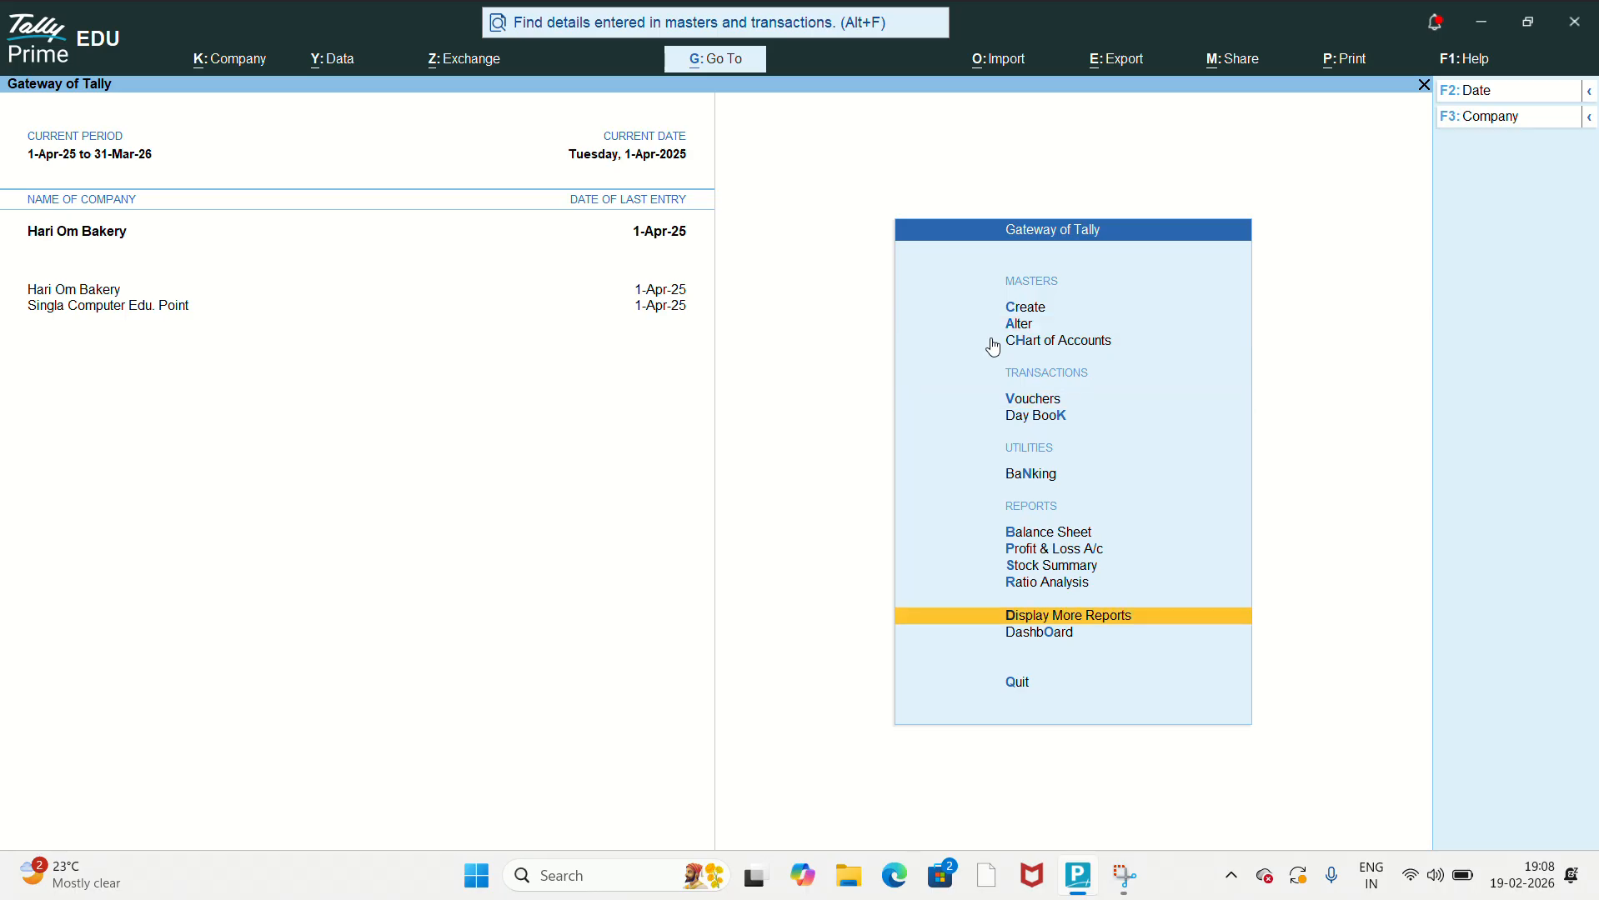
key("Up")
key("Up")
key("Return")
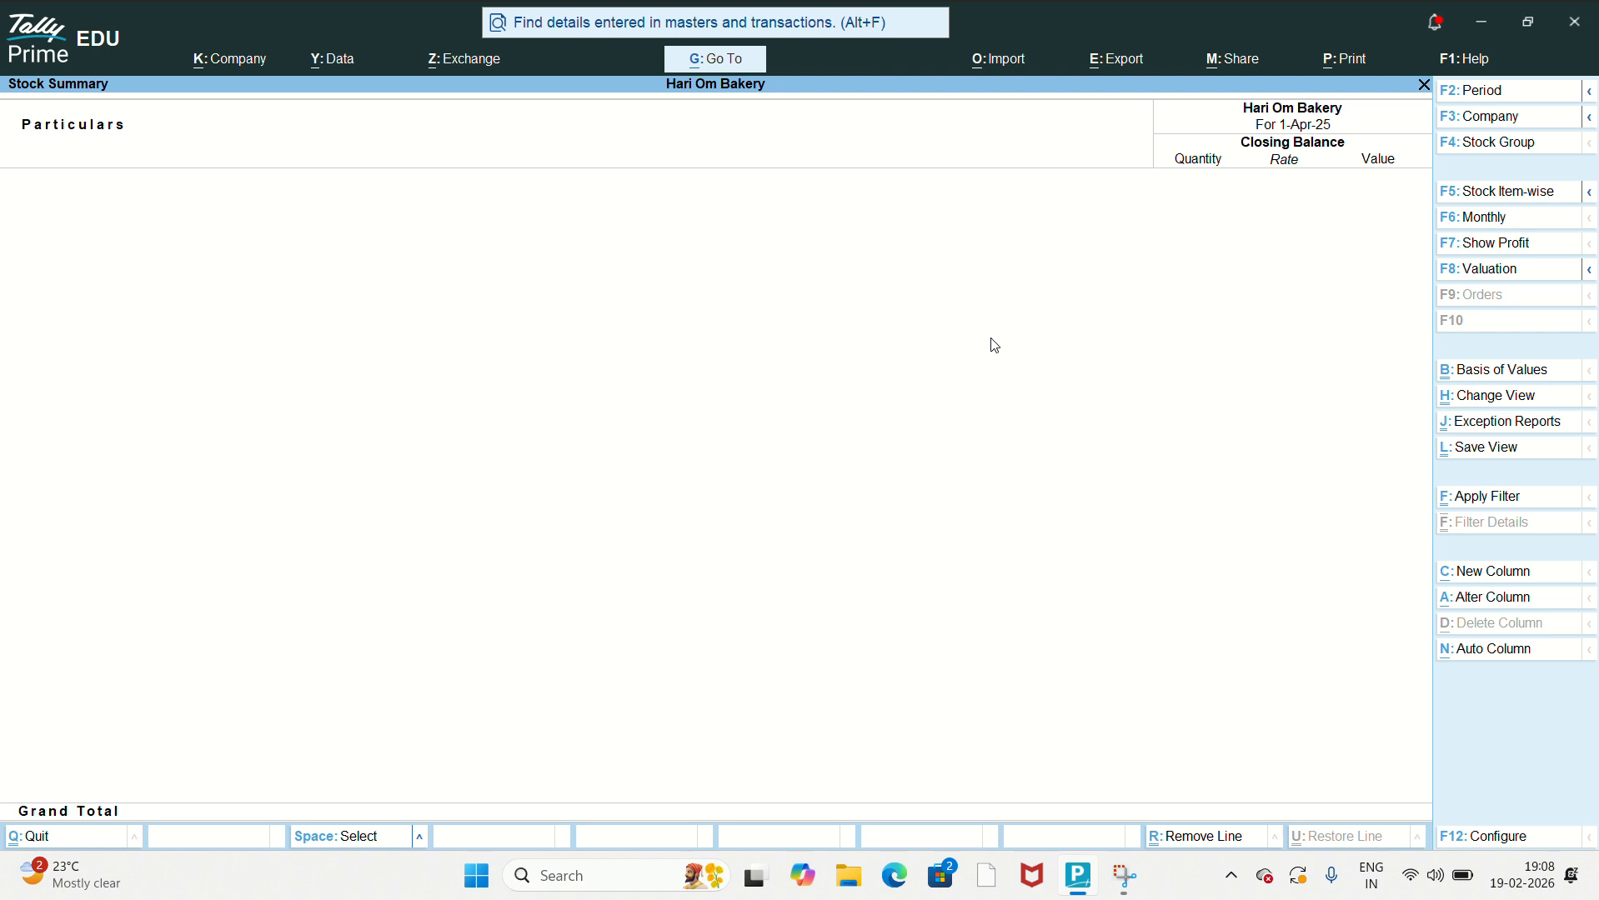
key("Escape")
Step: Start altering a master to bring up the list of masters
key("Up")
key("Up")
key("Up")
key("Up")
key("Up")
key("Up")
key("Up")
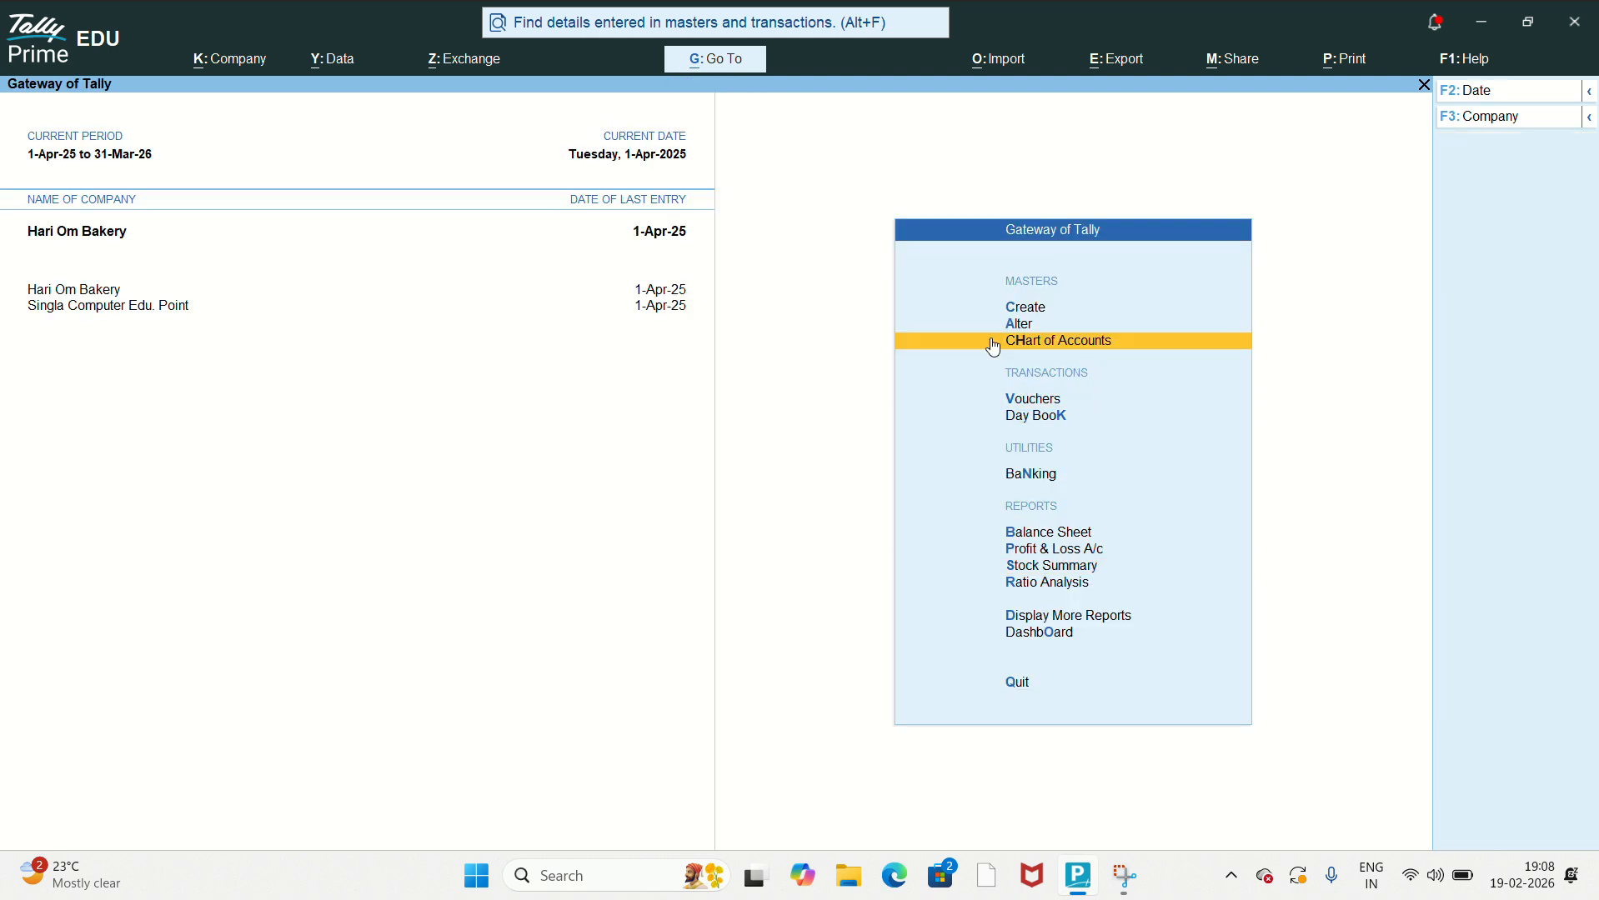
key("Return")
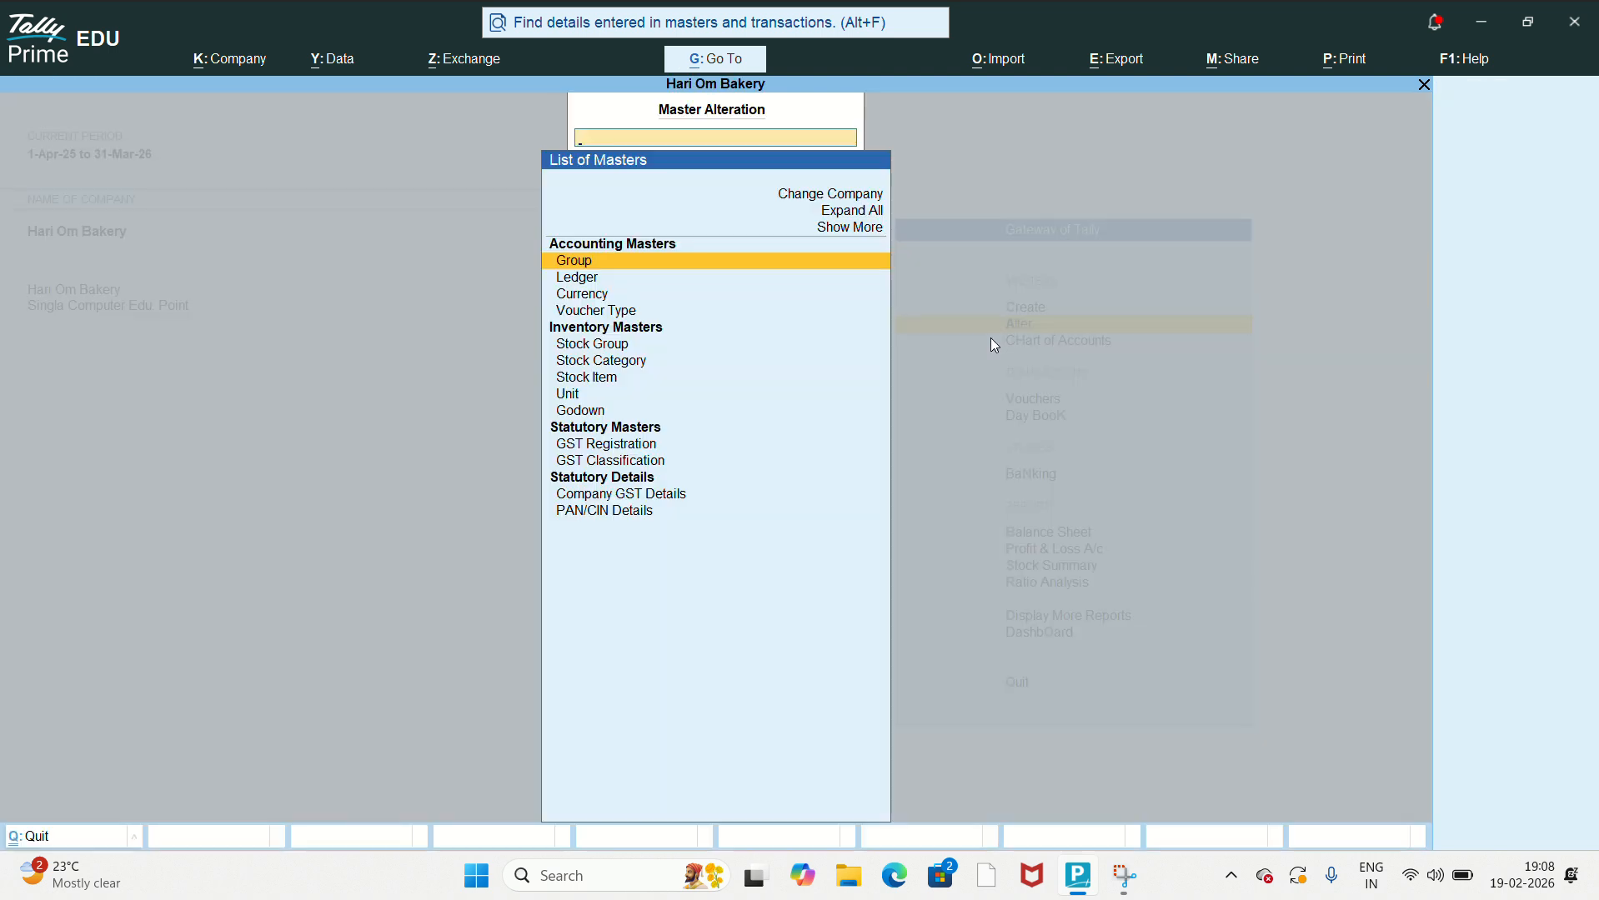
Step: Open the BAKING POWDER stock item for alteration
key("Down")
key("Down")
key("Down")
key("Down")
key("Down")
key("Down")
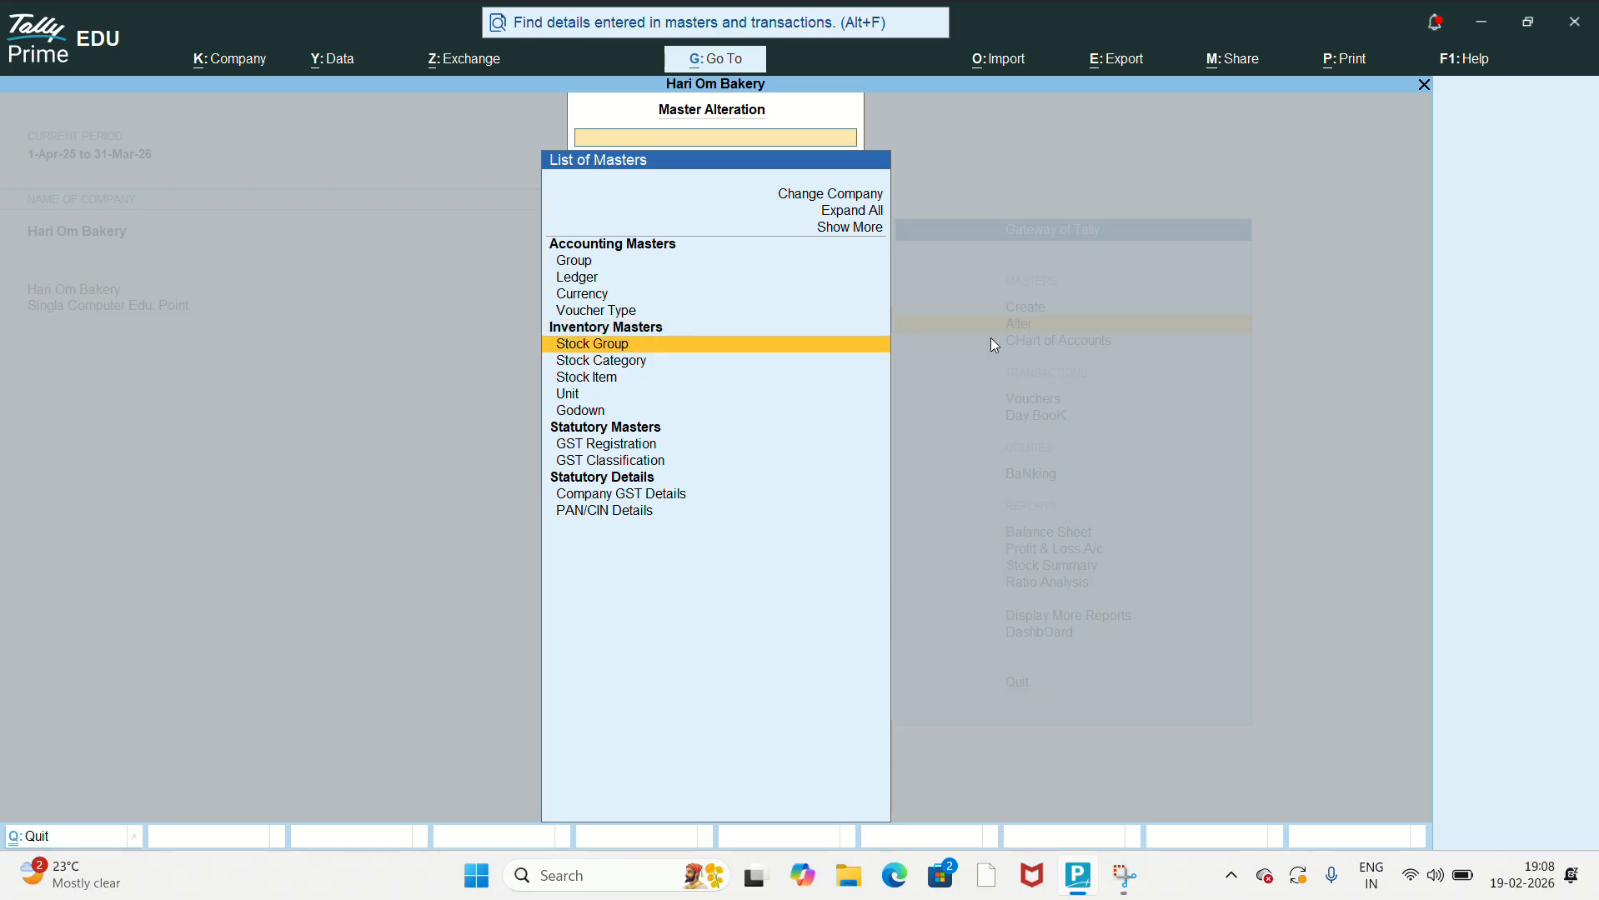
key("Up")
key("Down")
key("Down")
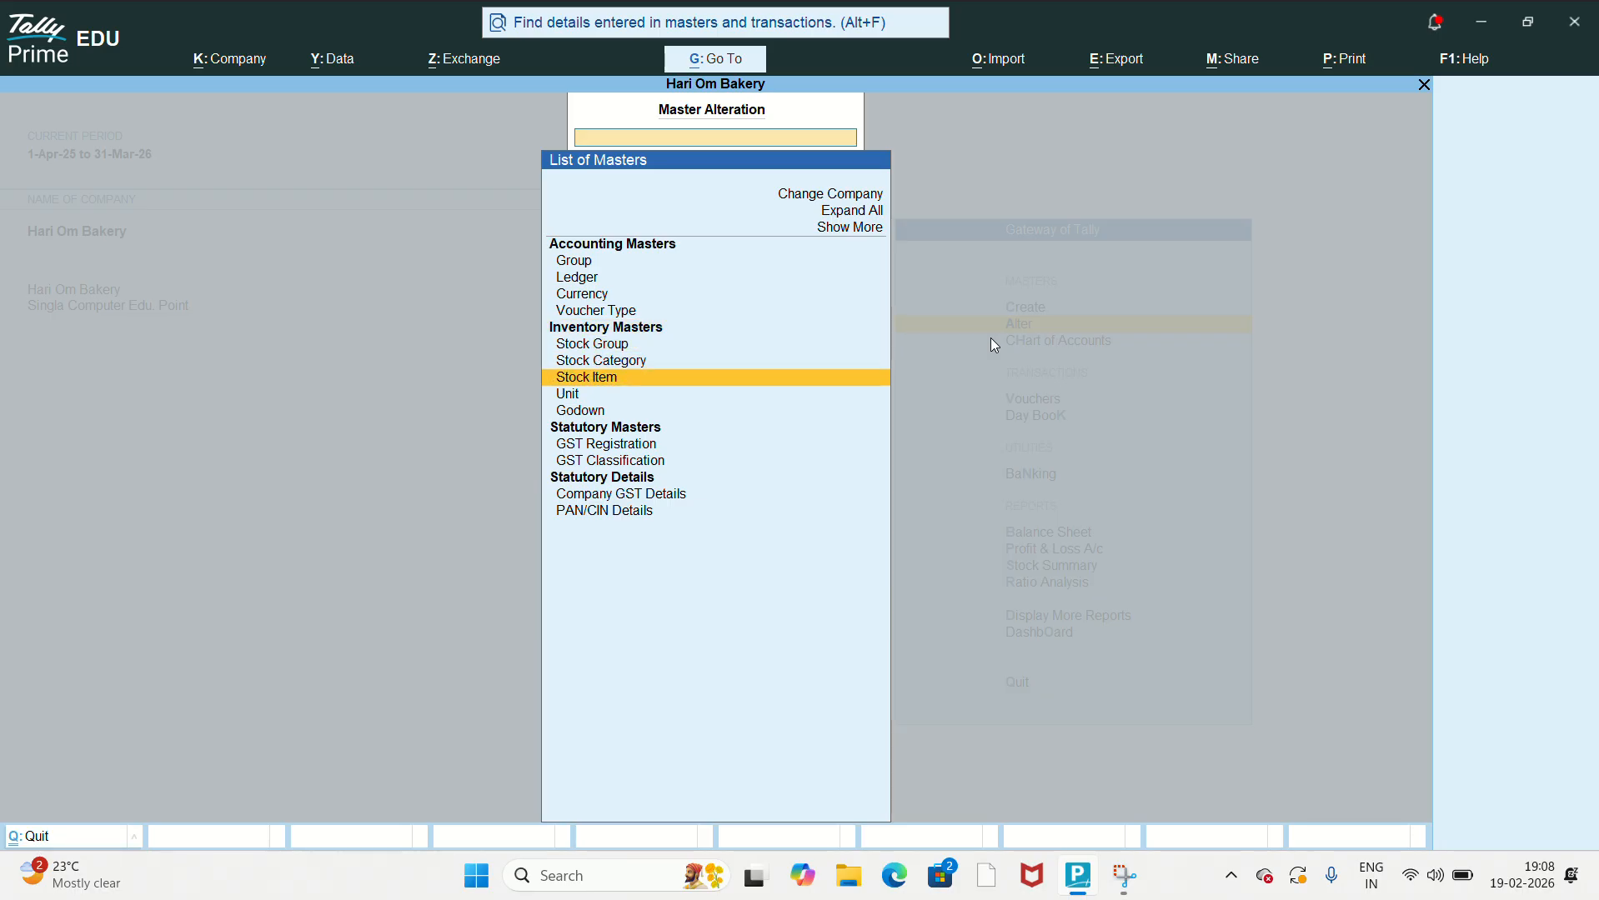
key("Return")
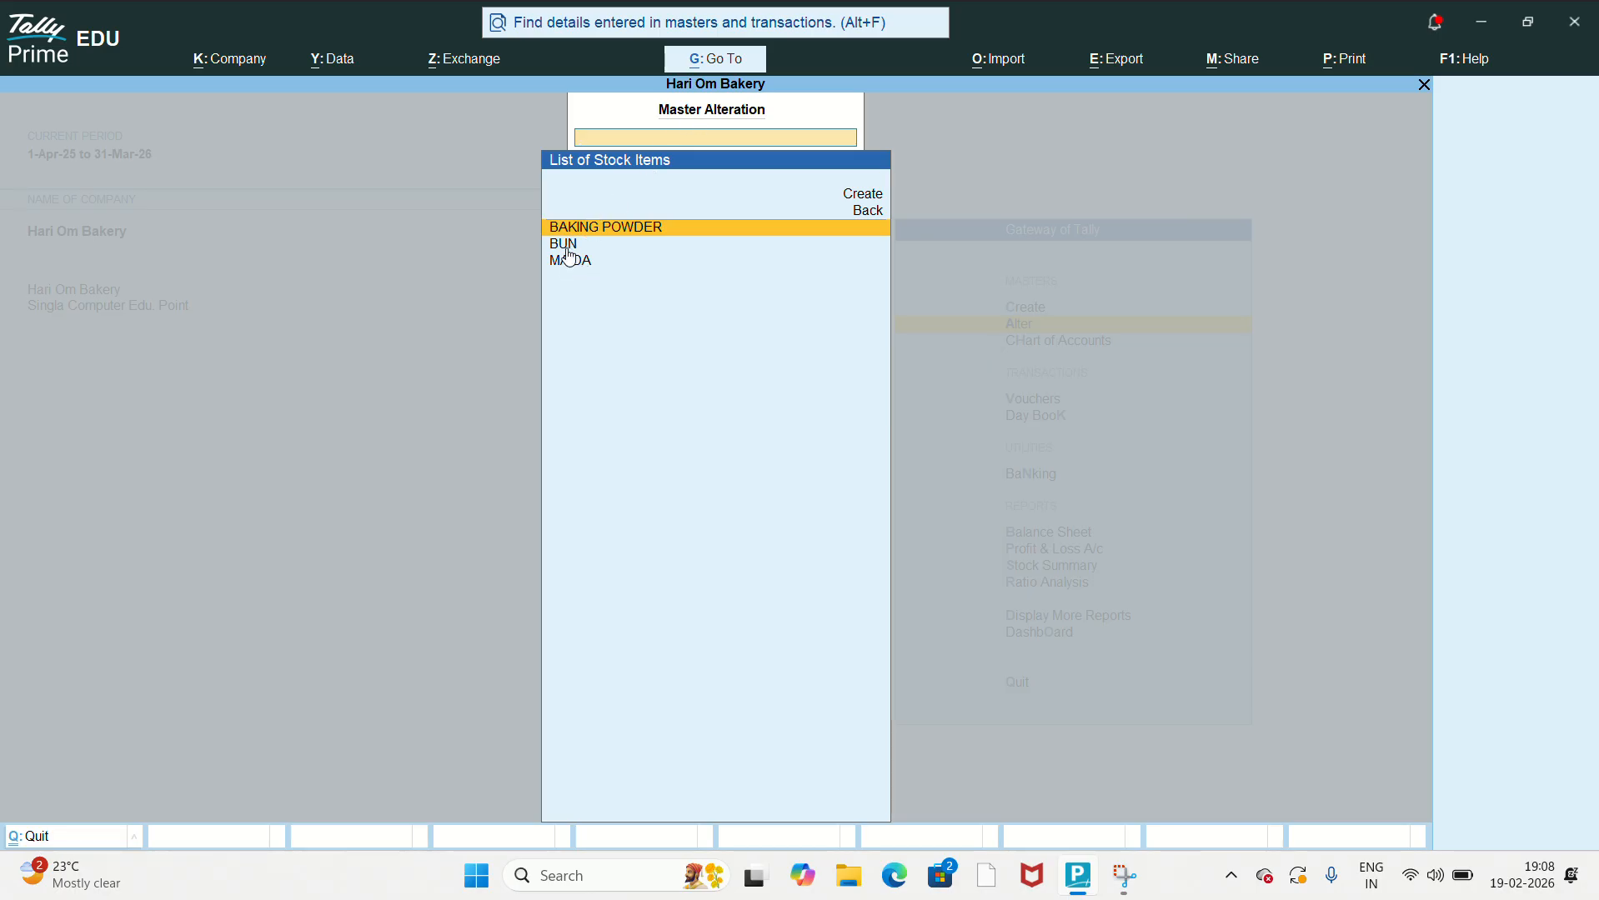
left_click(588, 230)
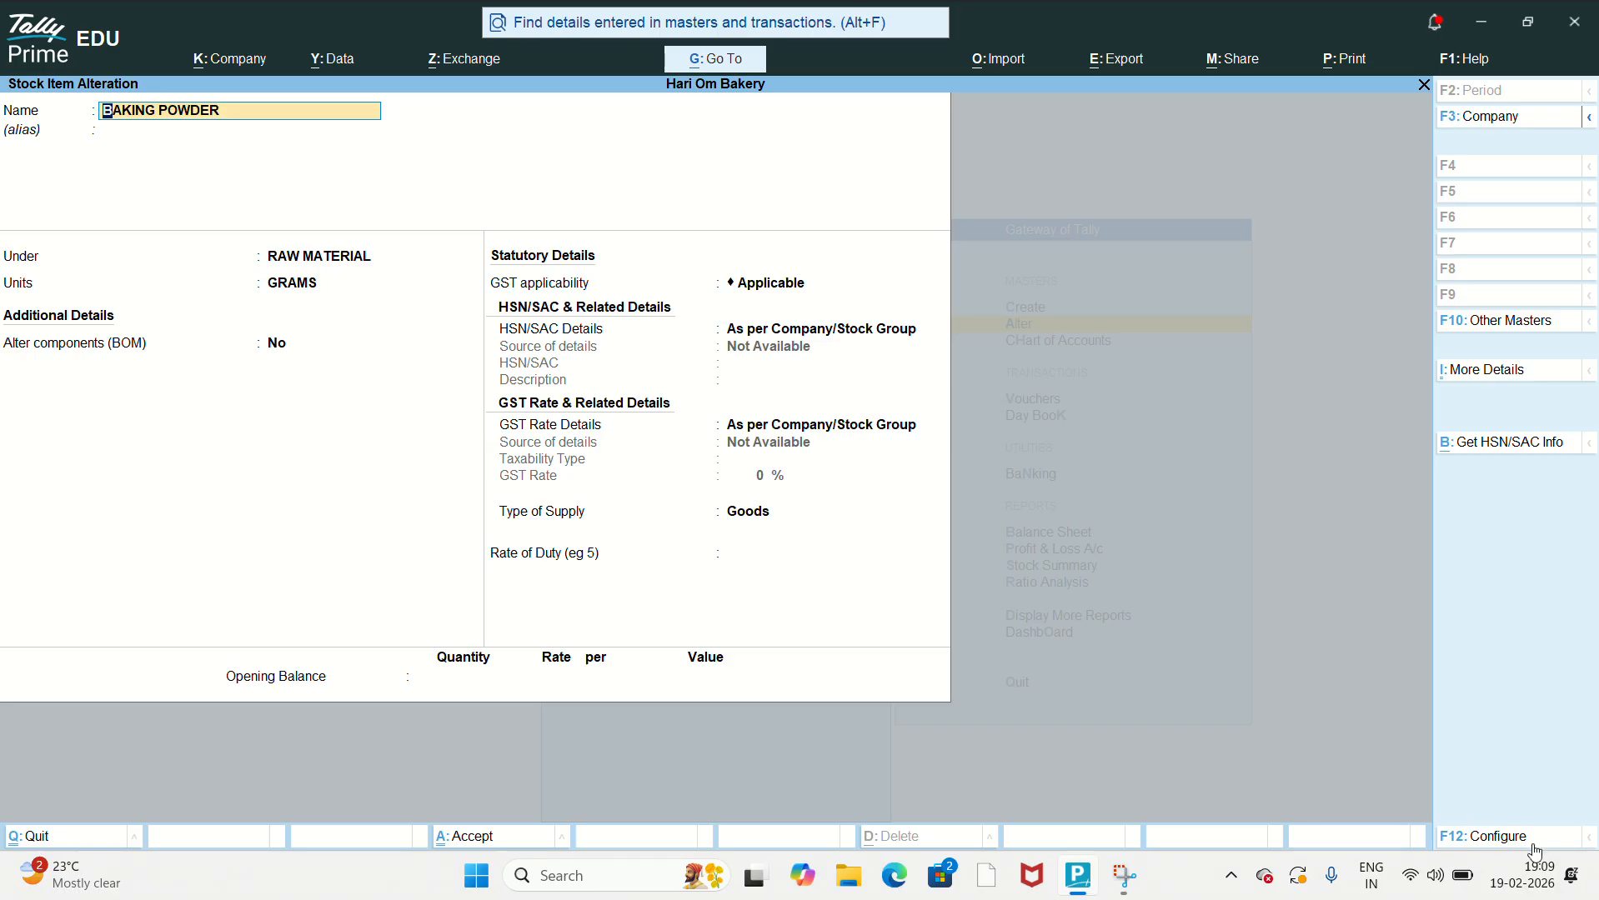
Step: Configure the stock item form so that Set Components List (Bill of Materials) in Stock Items is No
left_click(1499, 842)
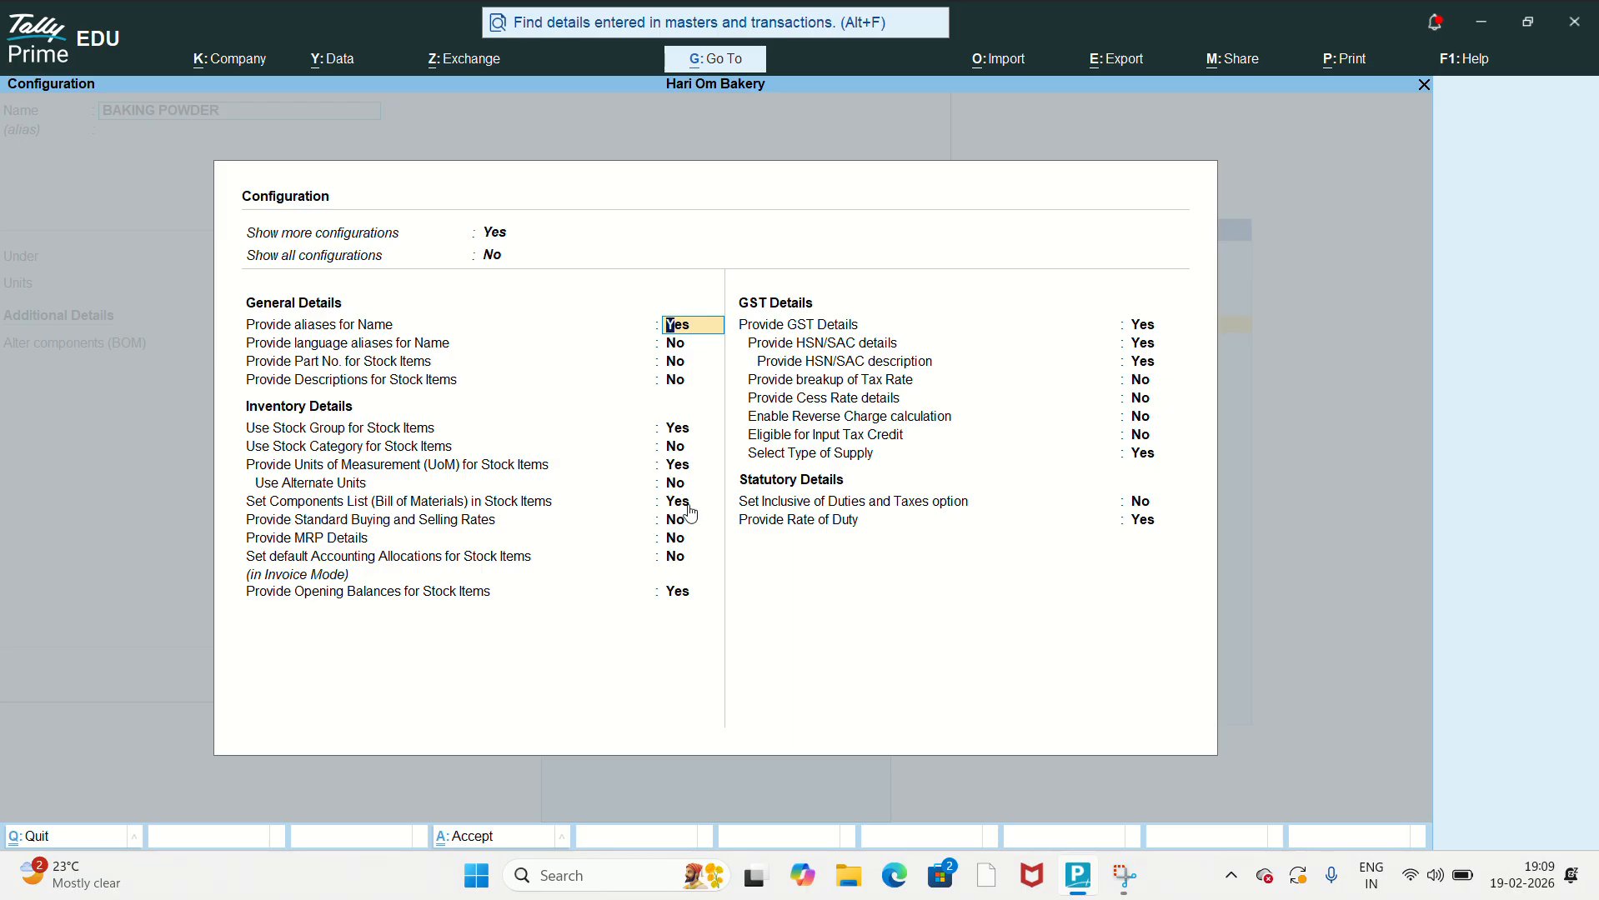
key("Down")
key("Down")
key("Down")
key("Down")
key("Down")
key("Down")
key("Down")
key("Down")
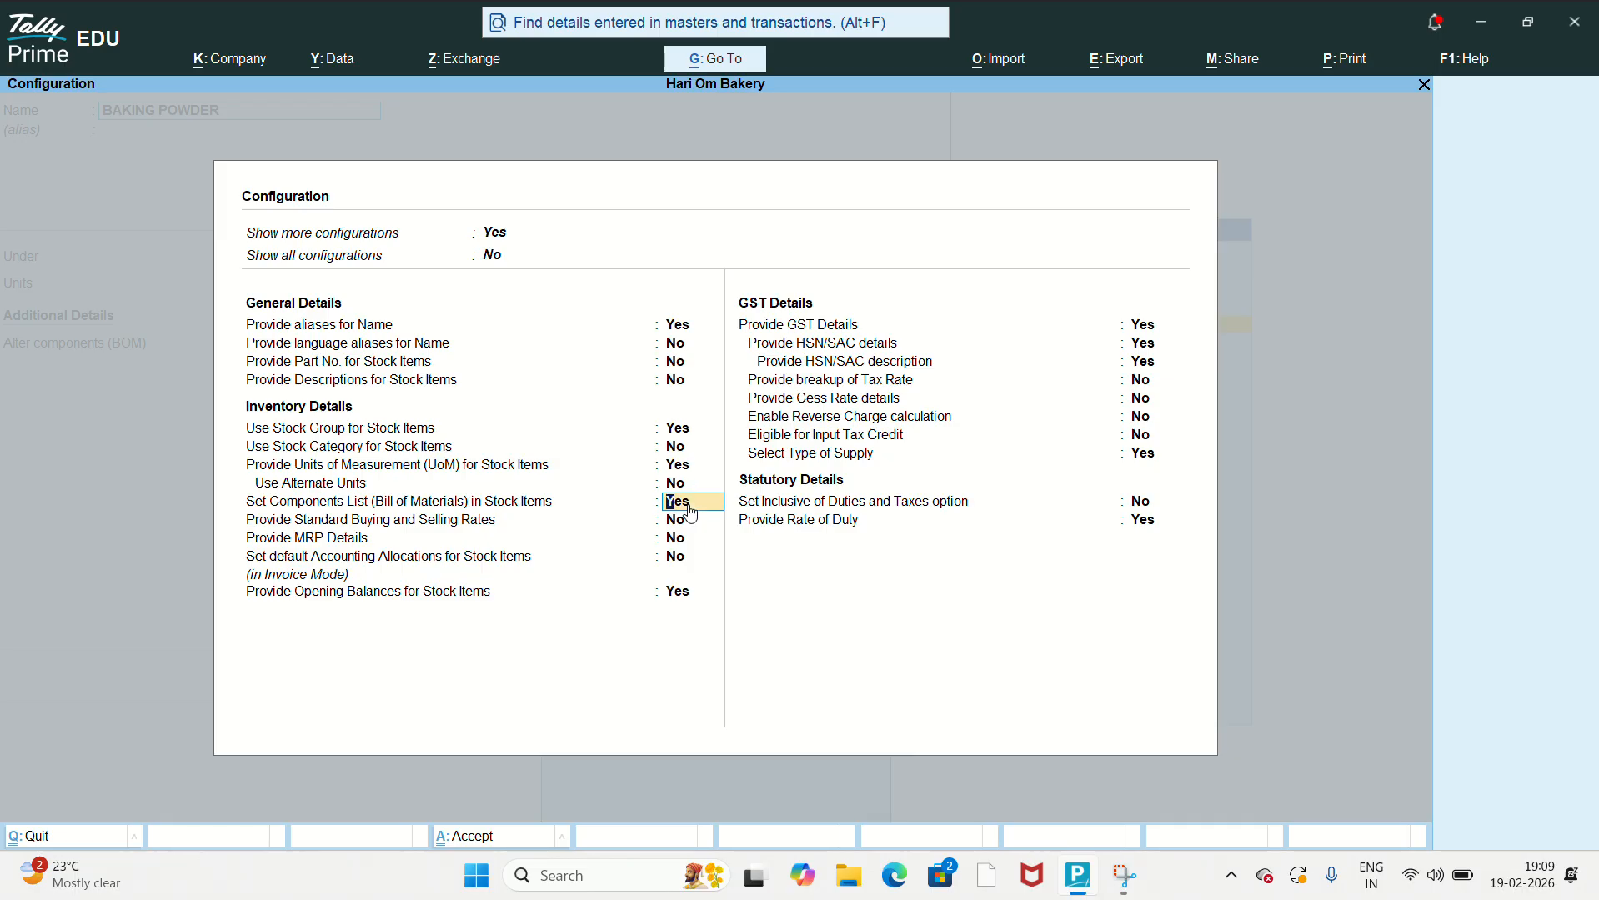
key("n")
key("Return")
key("ctrl+a")
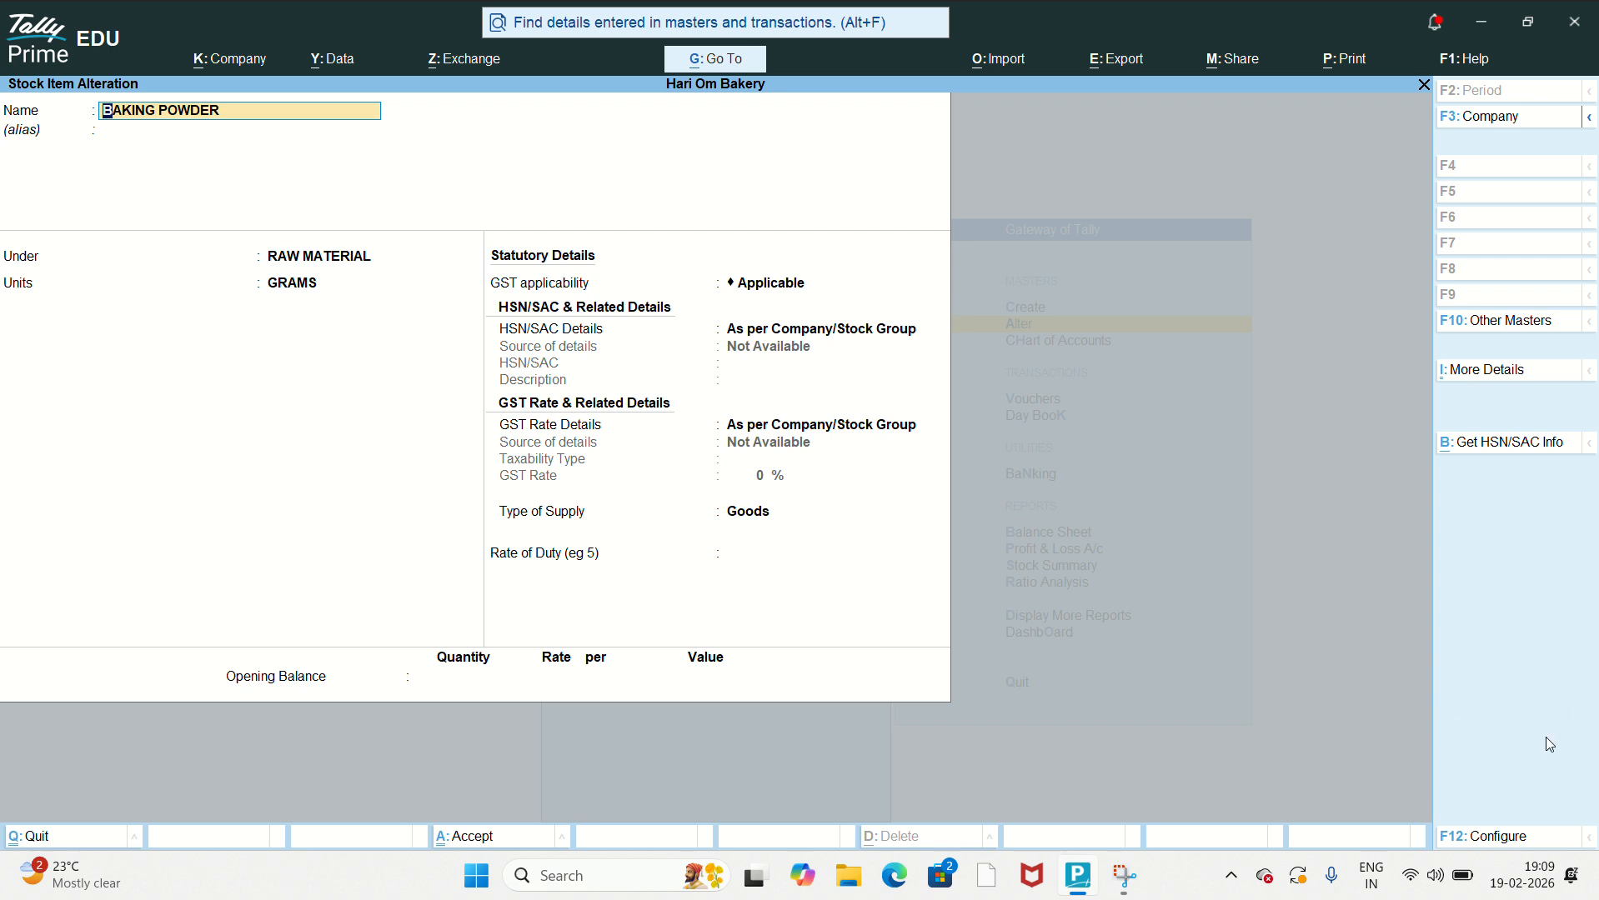
Step: Set the Set Components List (Bill of Materials) in Stock Items option to Yes and leave the BAKING POWDER alteration
left_click(1459, 841)
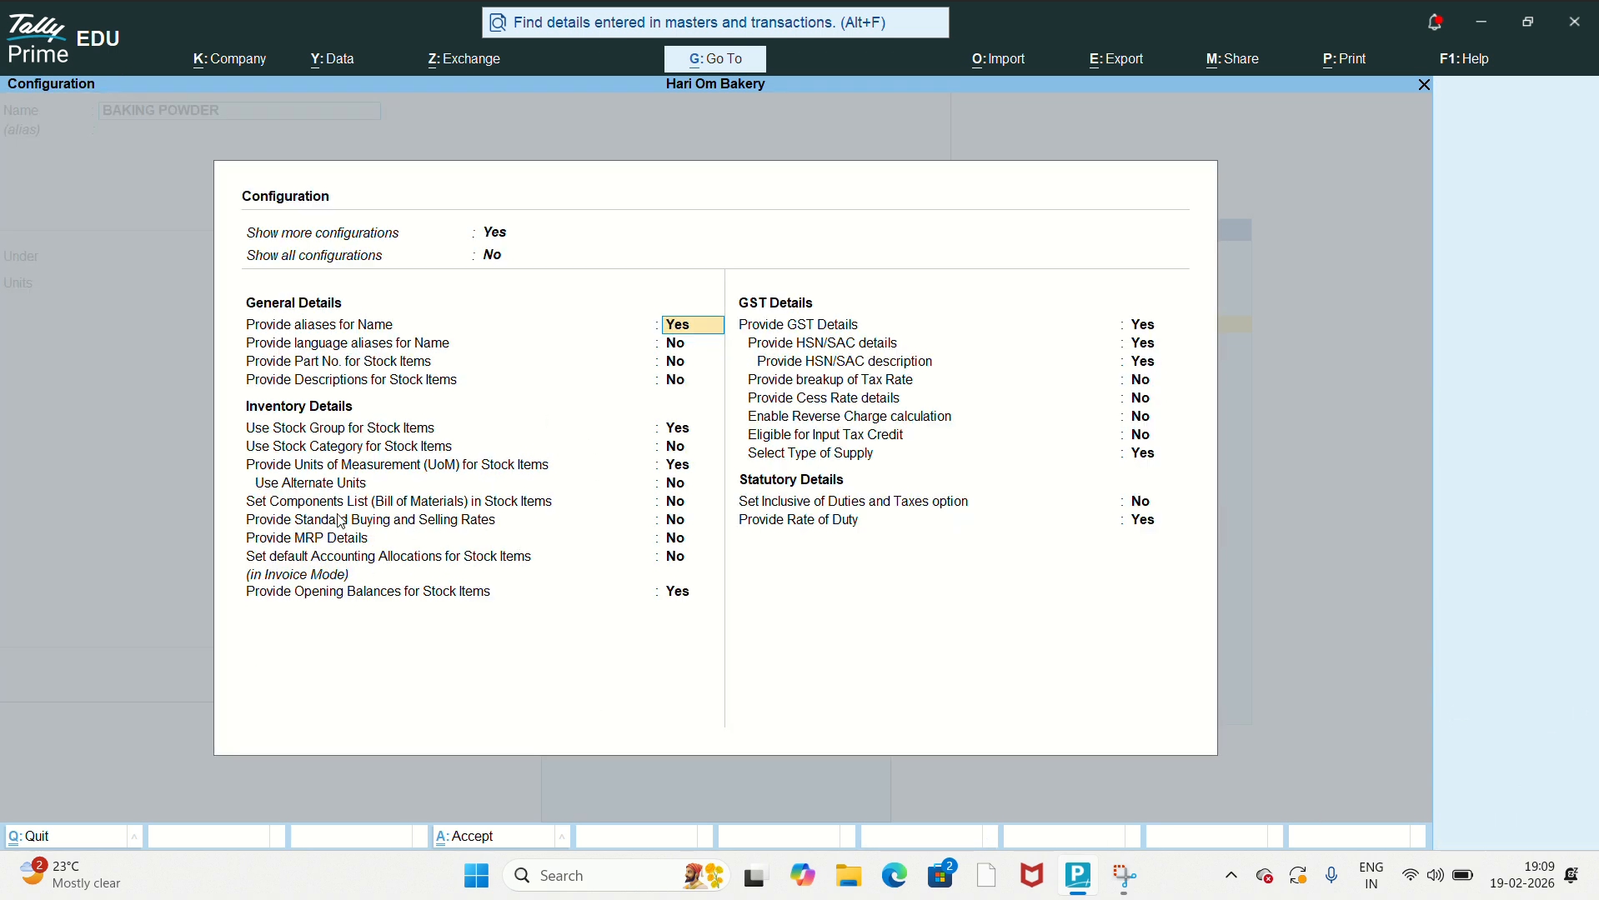
left_click(674, 507)
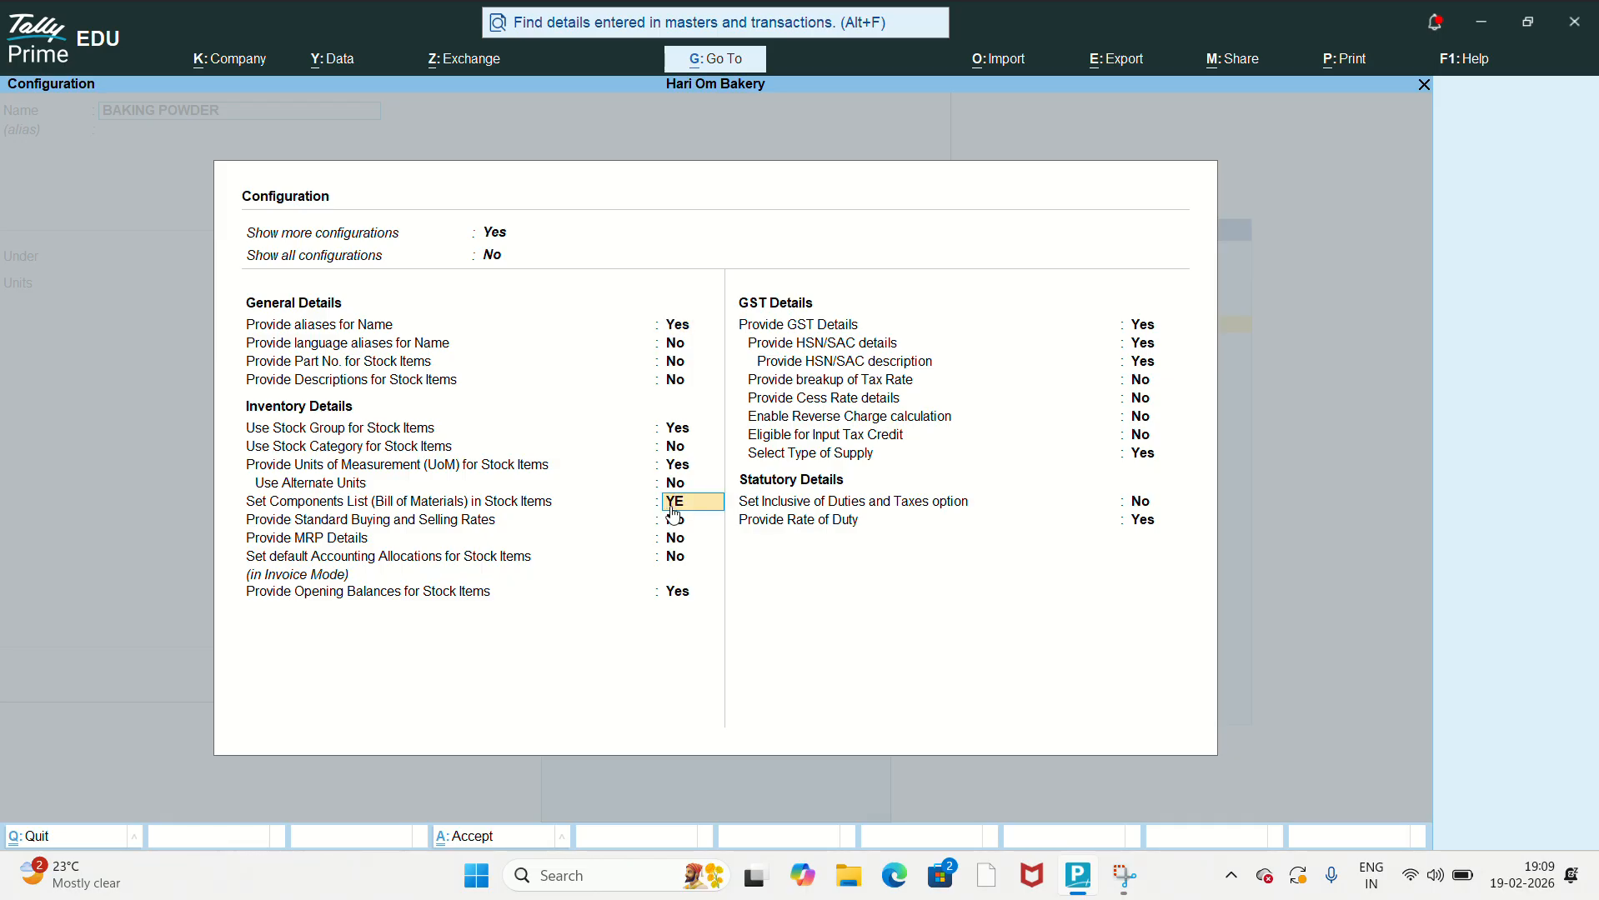
key("y")
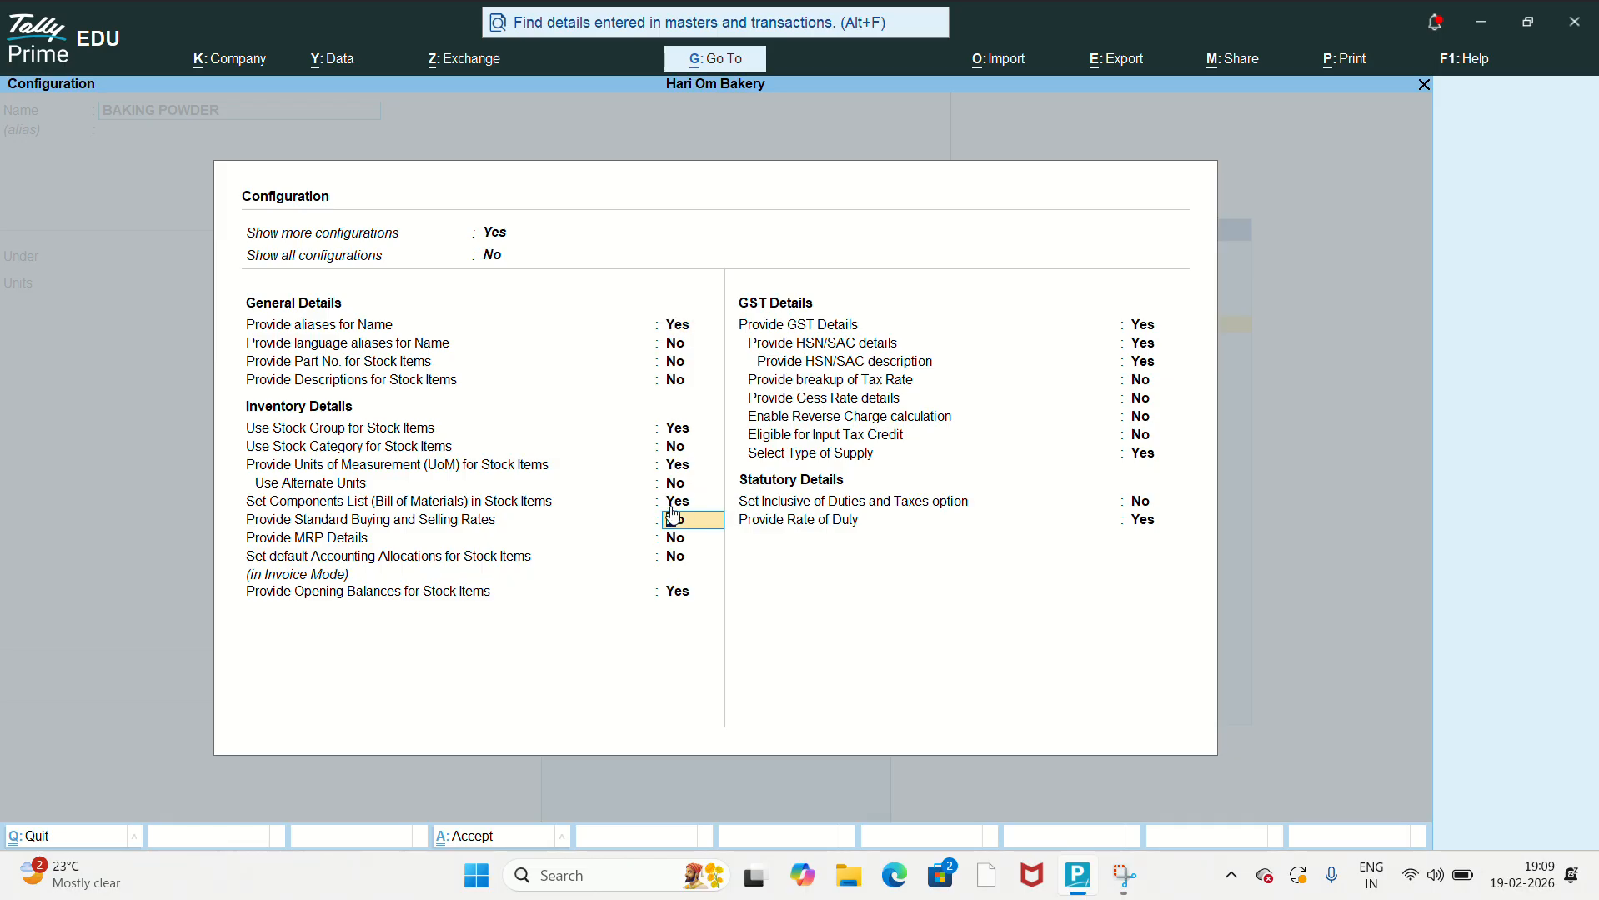
key("Return")
key("Return")
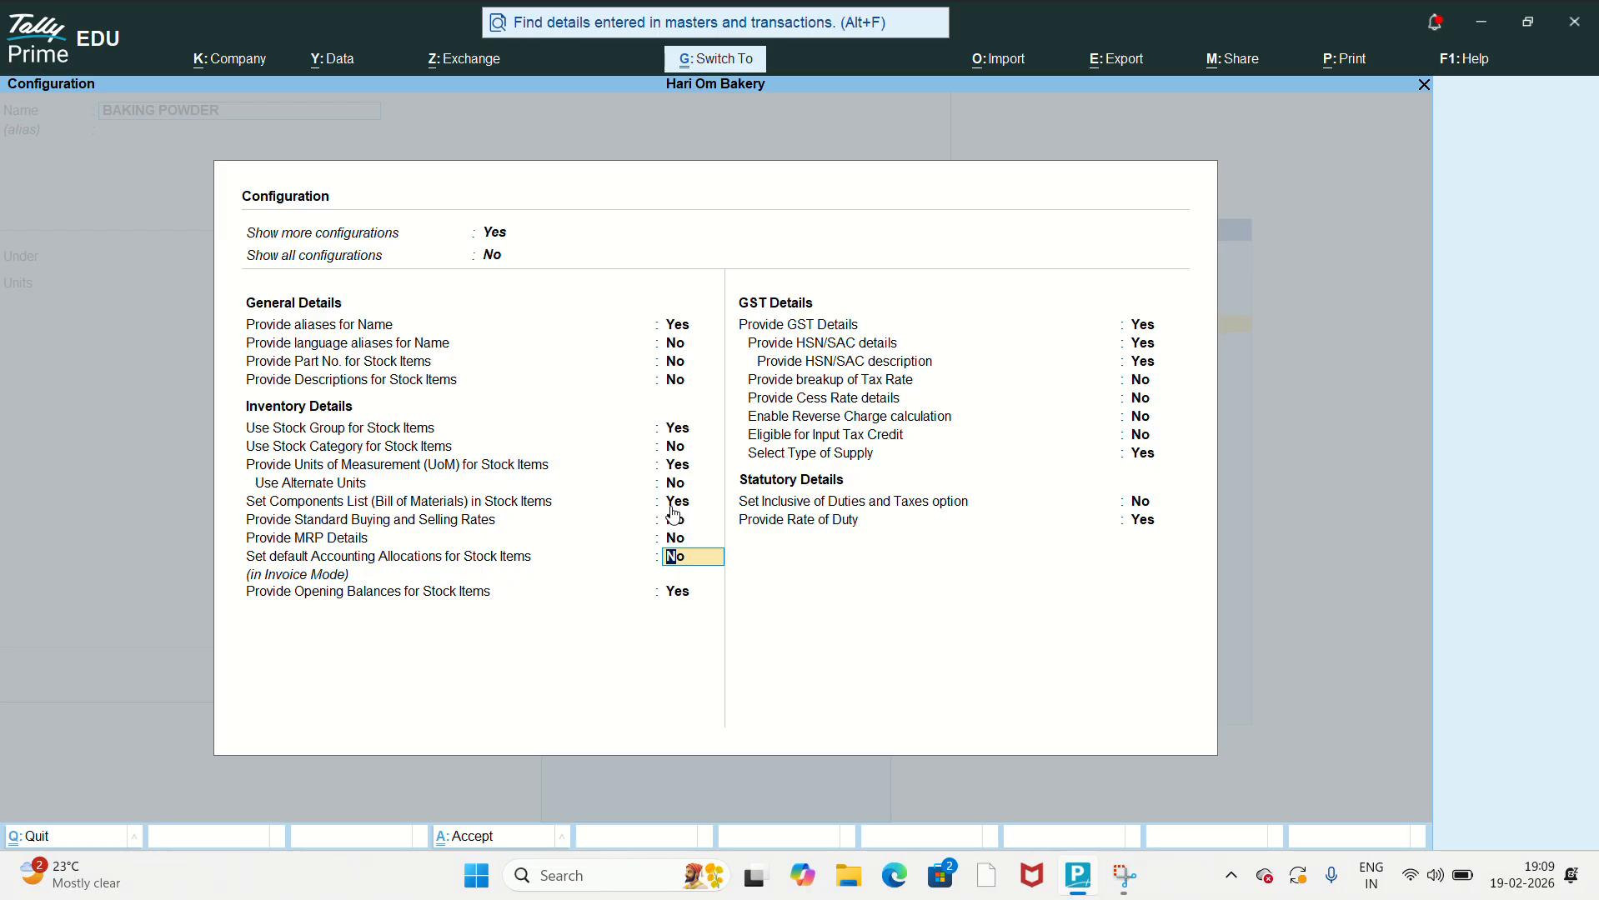
key("ctrl+a")
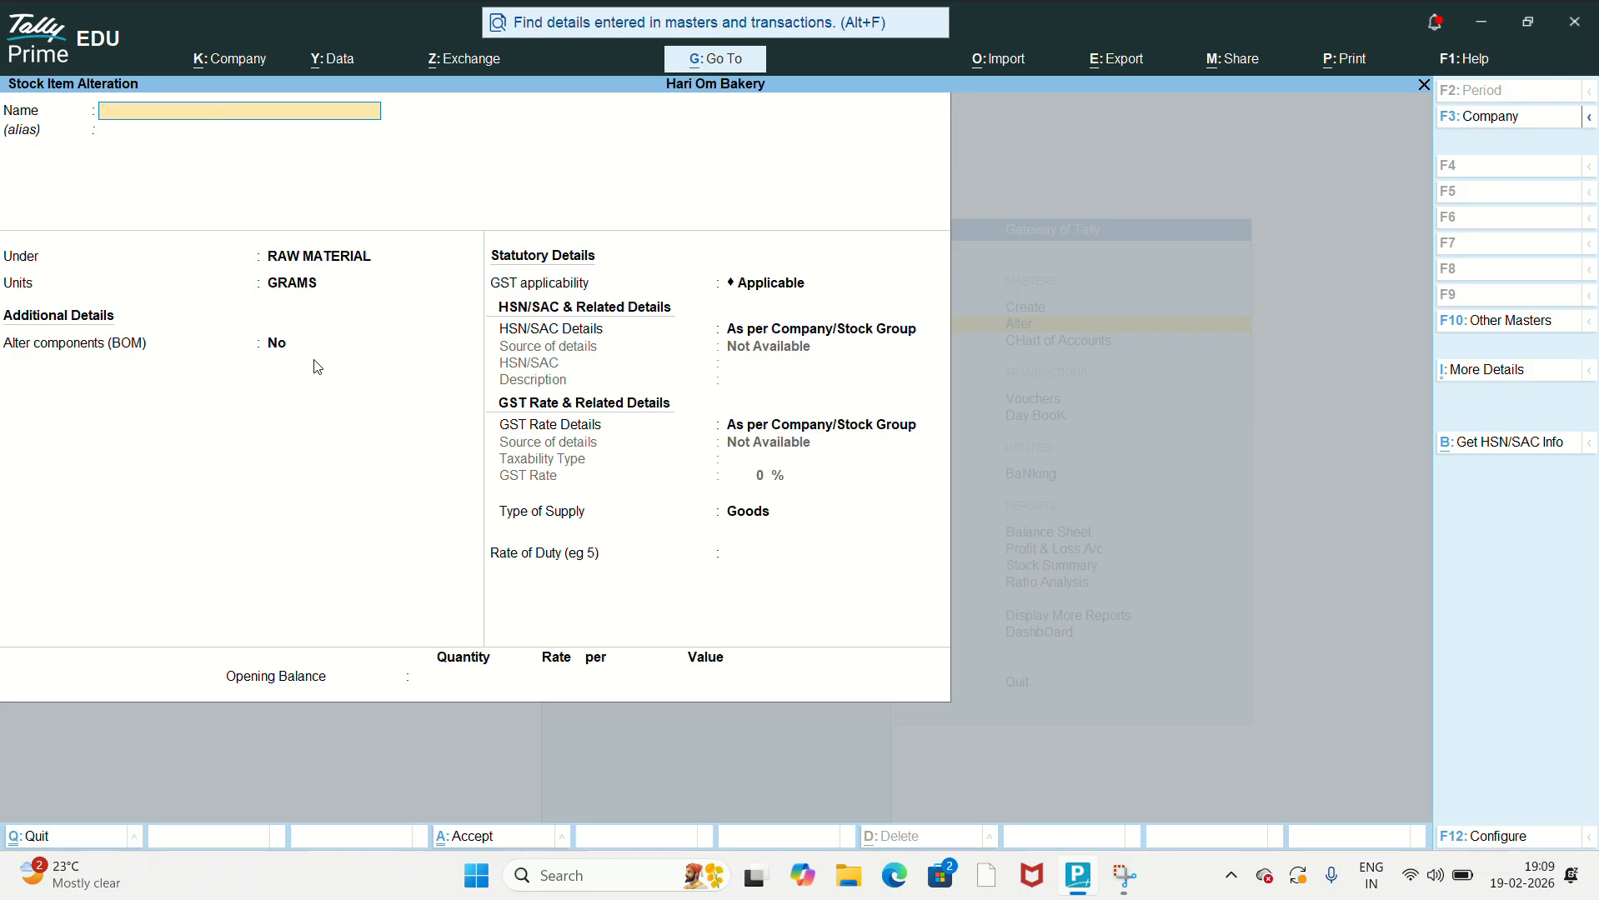
key("Escape")
key("y")
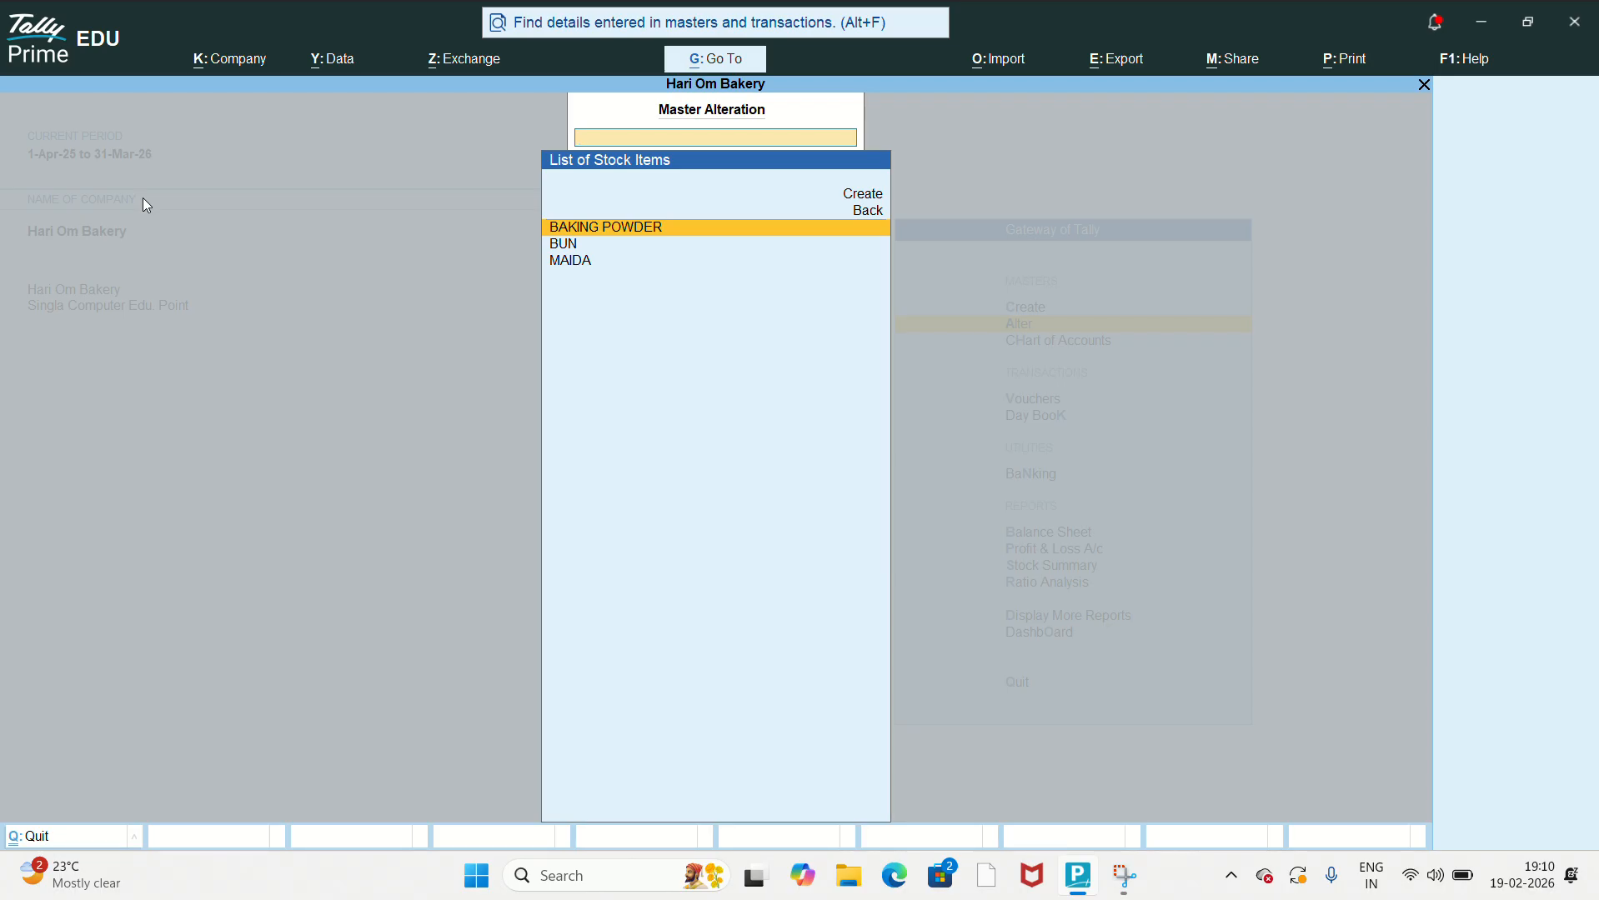
Step: Start a new stock item named BUNS, leaving its alias empty
key("Up")
key("Up")
key("Return")
type("B")
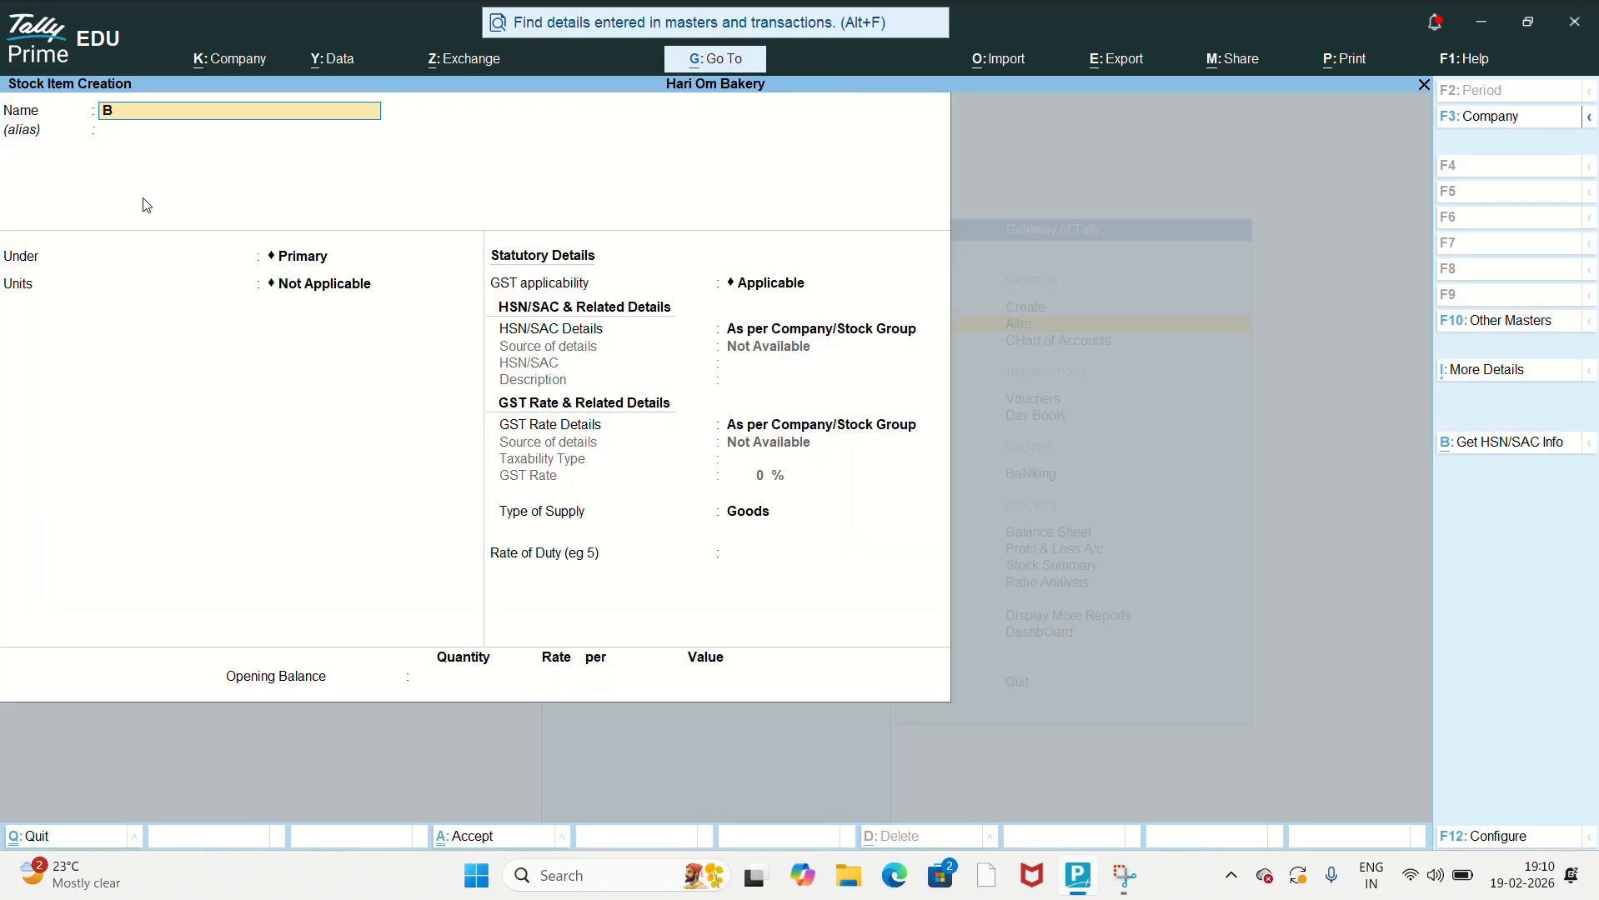
type("UNS")
key("Return")
key("Return")
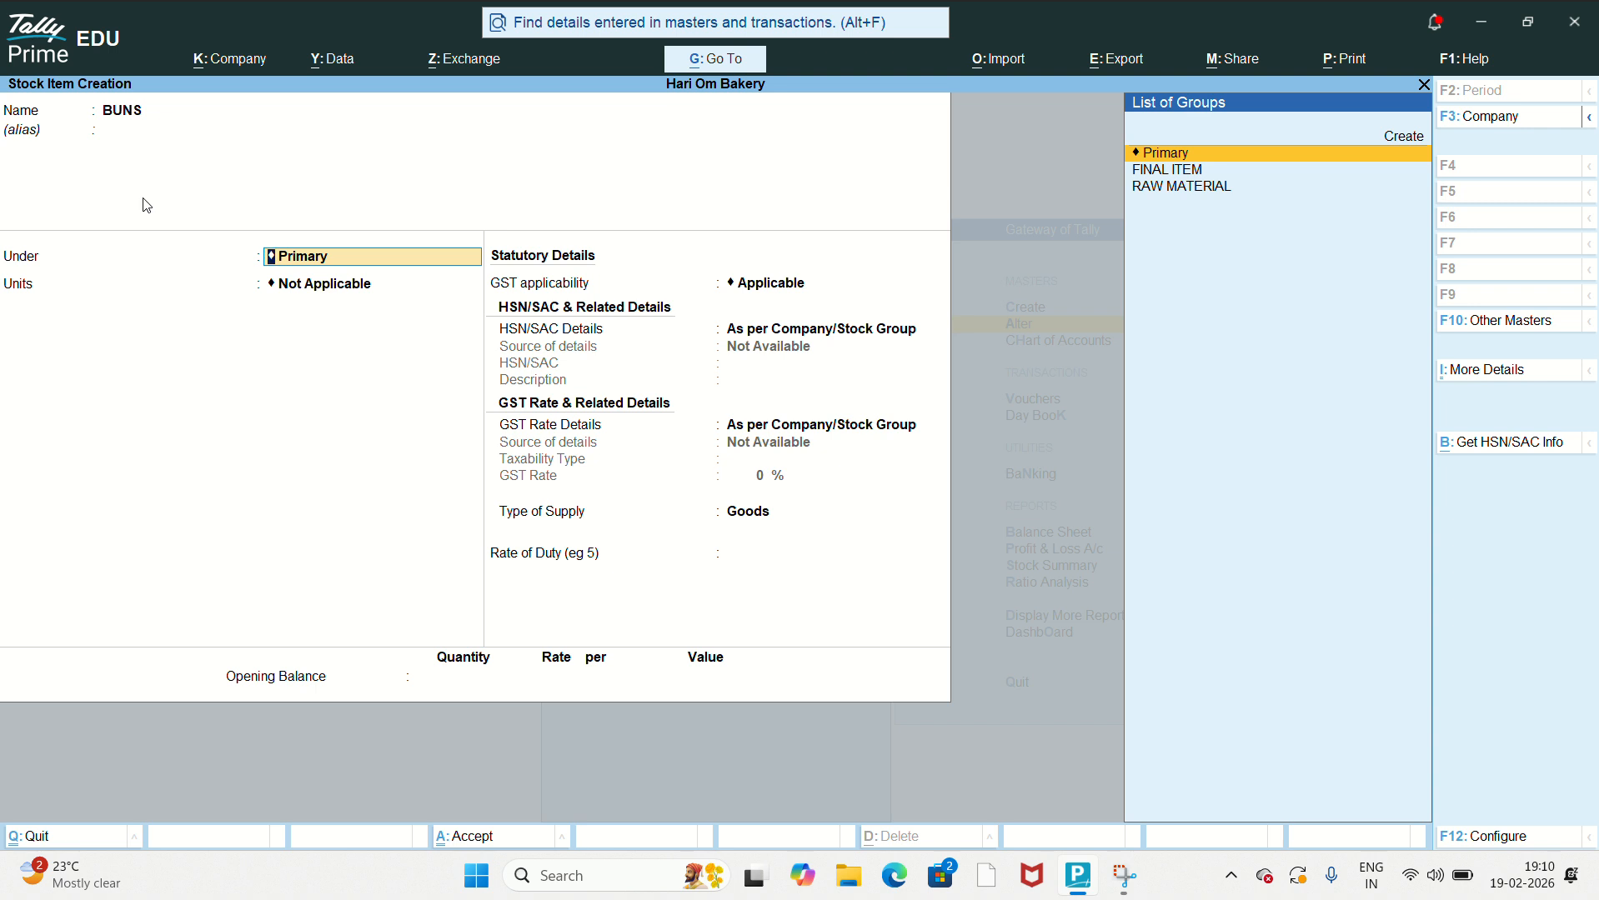
Step: Place the BUNS stock item under the FINAL ITEM group and set its units to PCS
key("Up")
key("Down")
key("Down")
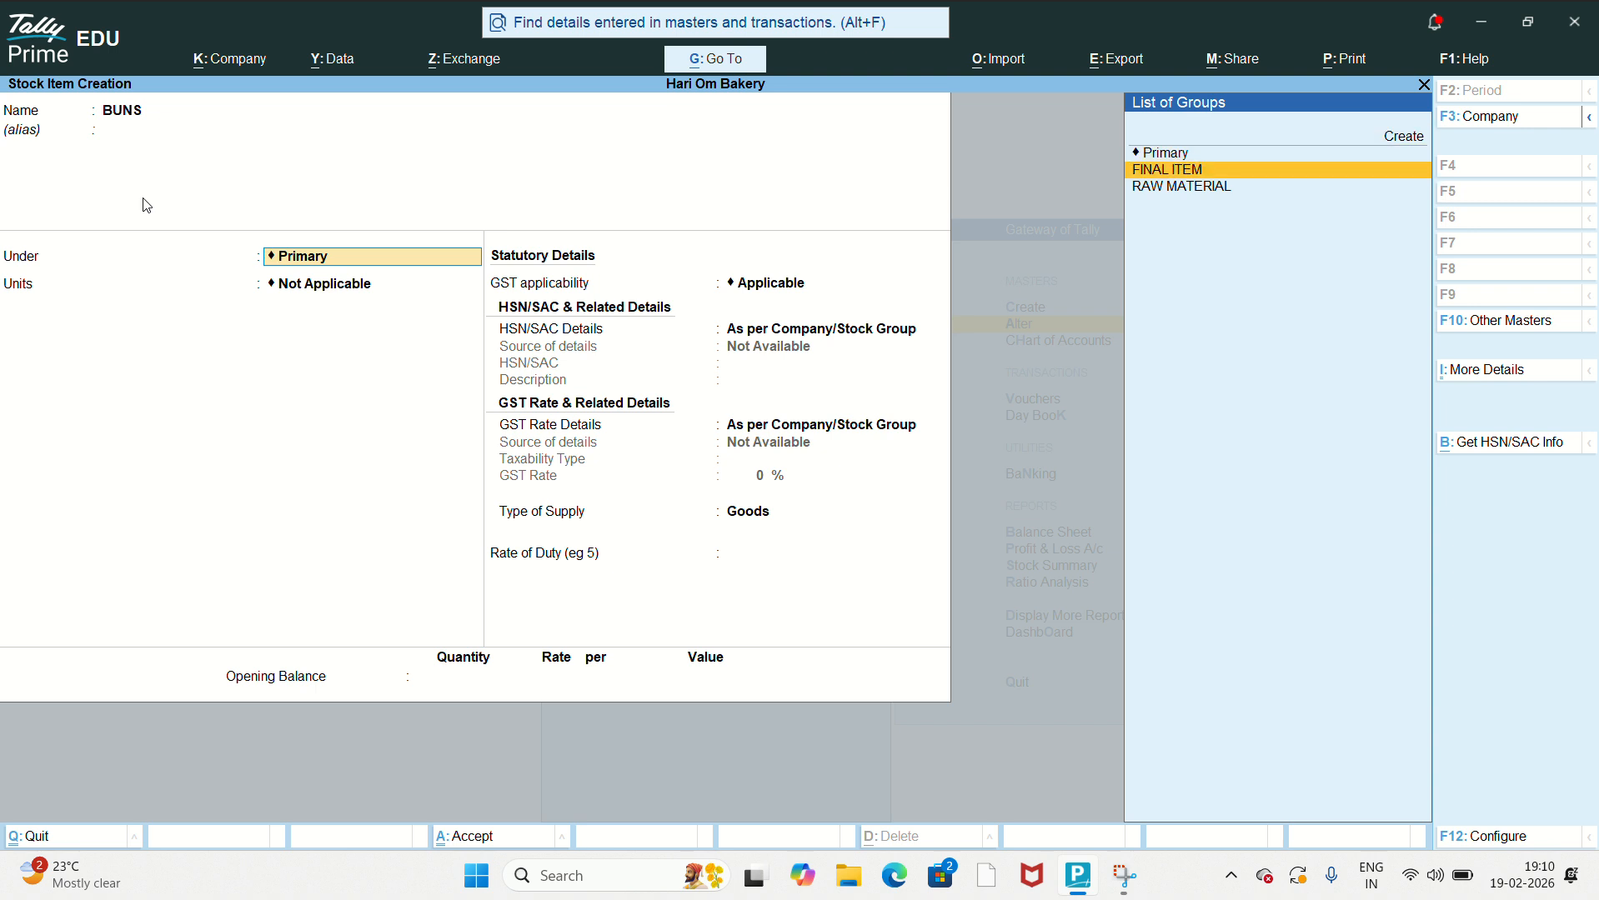
key("Return")
key("Down")
key("Down")
key("Down")
key("Return")
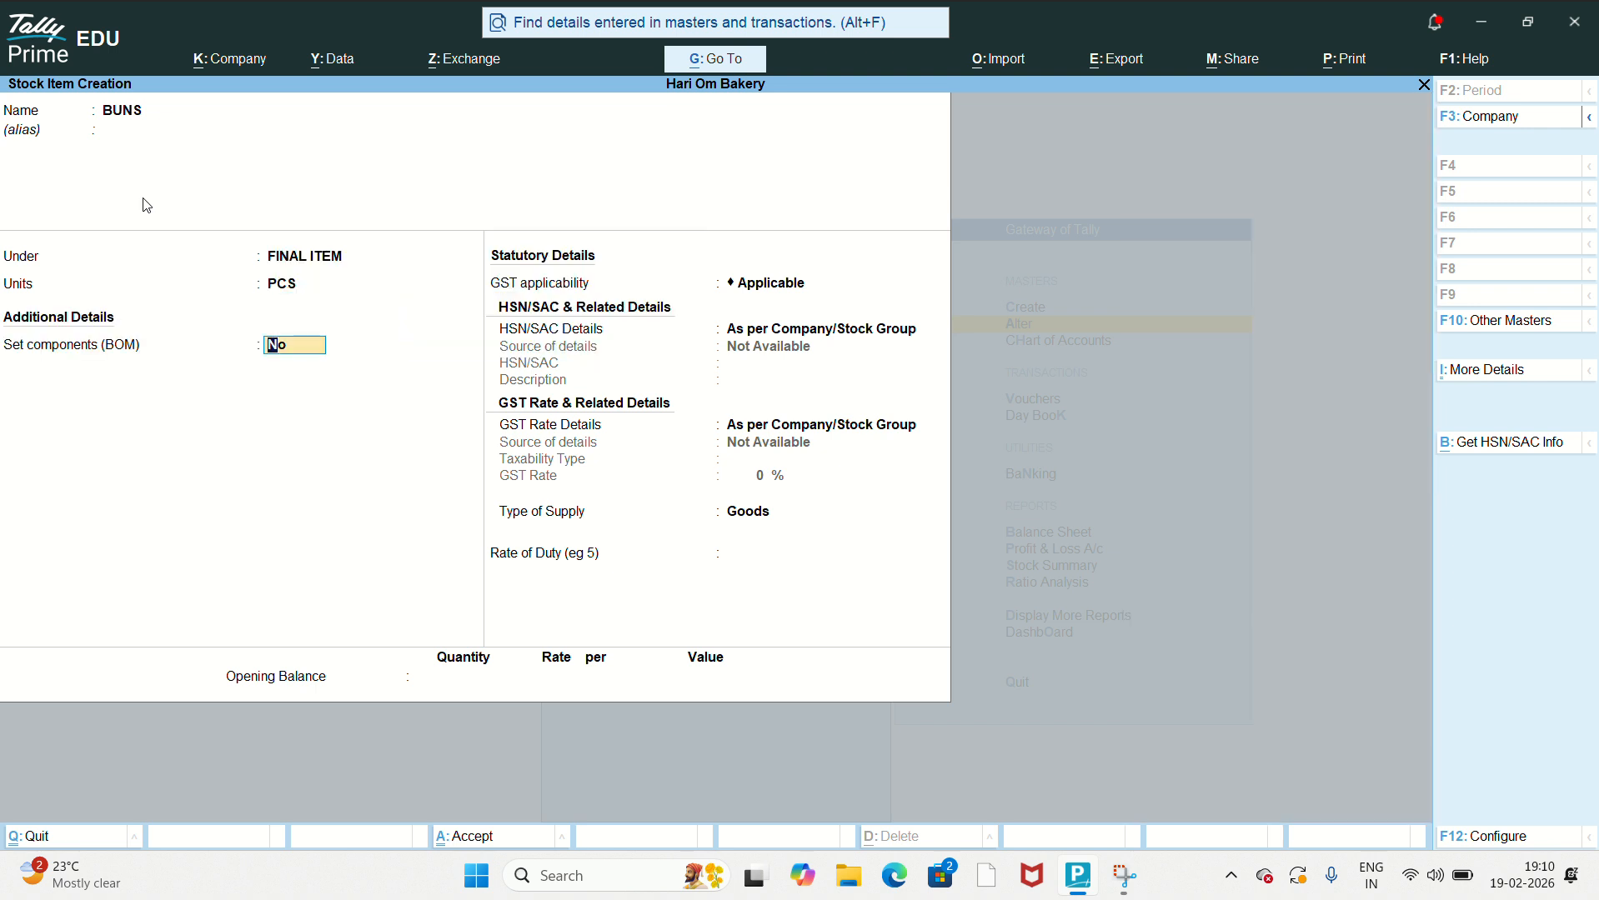
Step: Enable components (BOM) for the item and create a BOM named BUNS with a unit of manufacture of 1 PCS
type("yes")
key("Return")
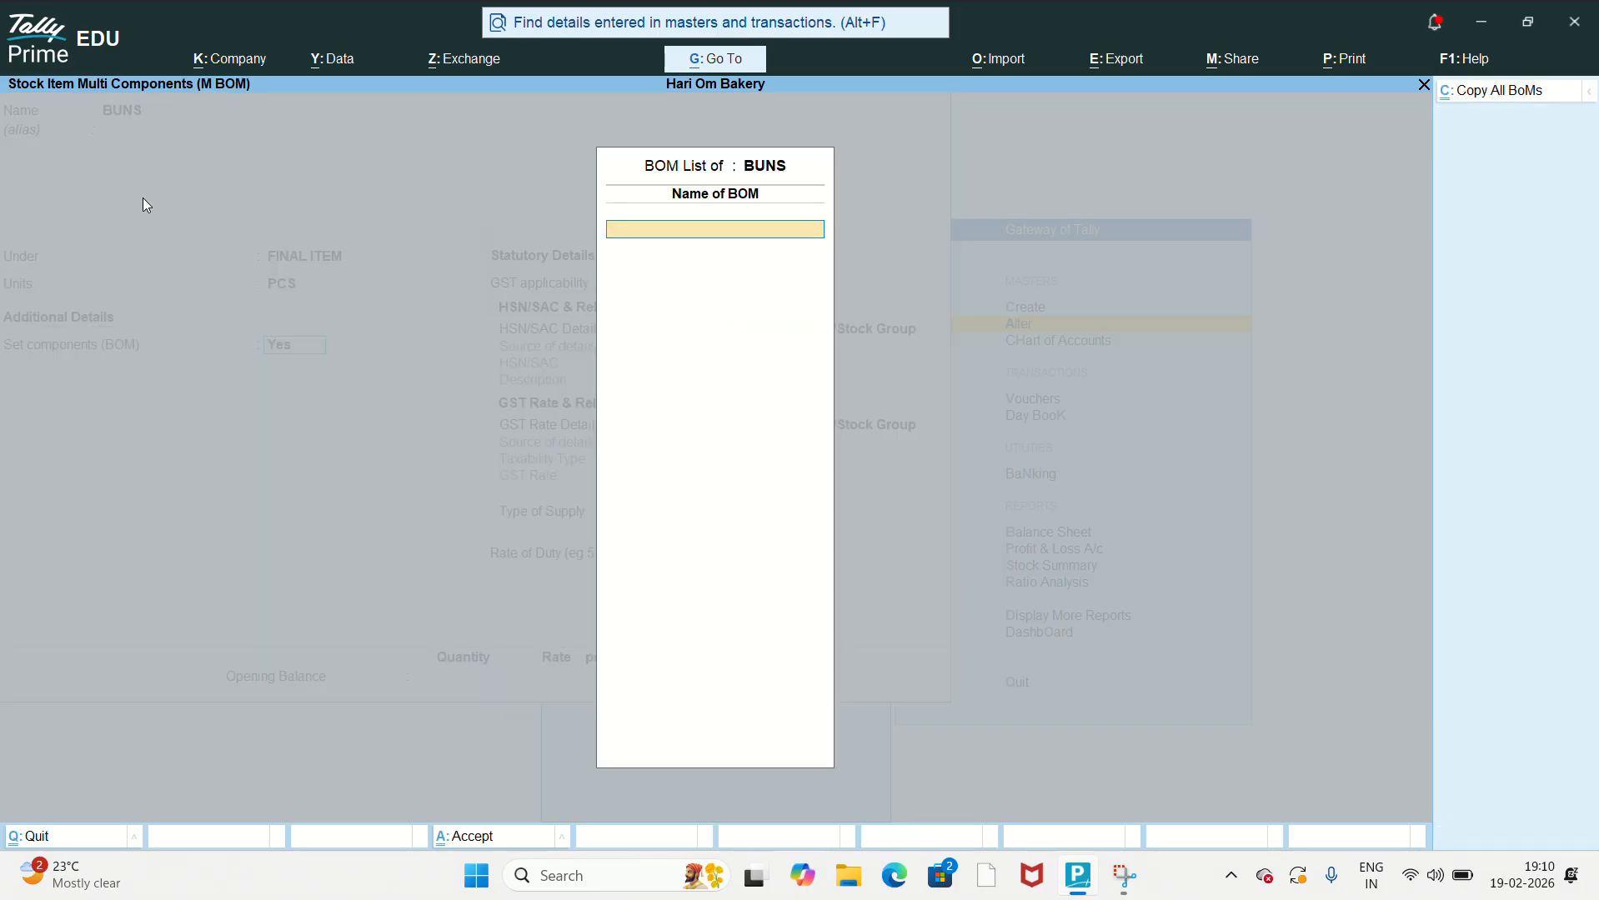
type("BUN")
key("Return")
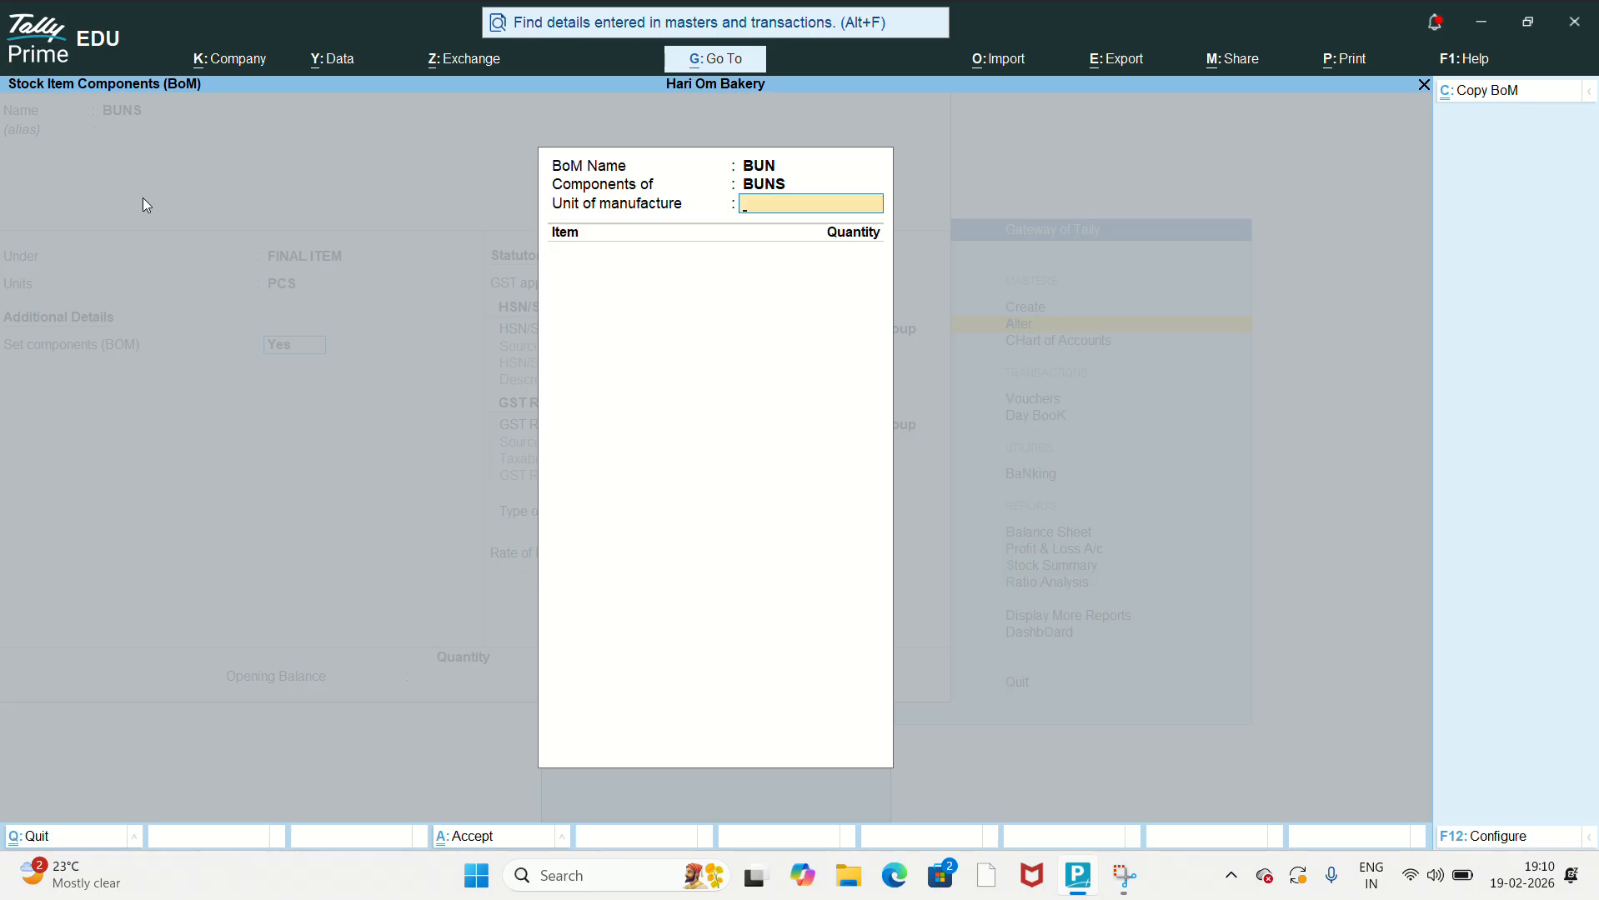
key("Escape")
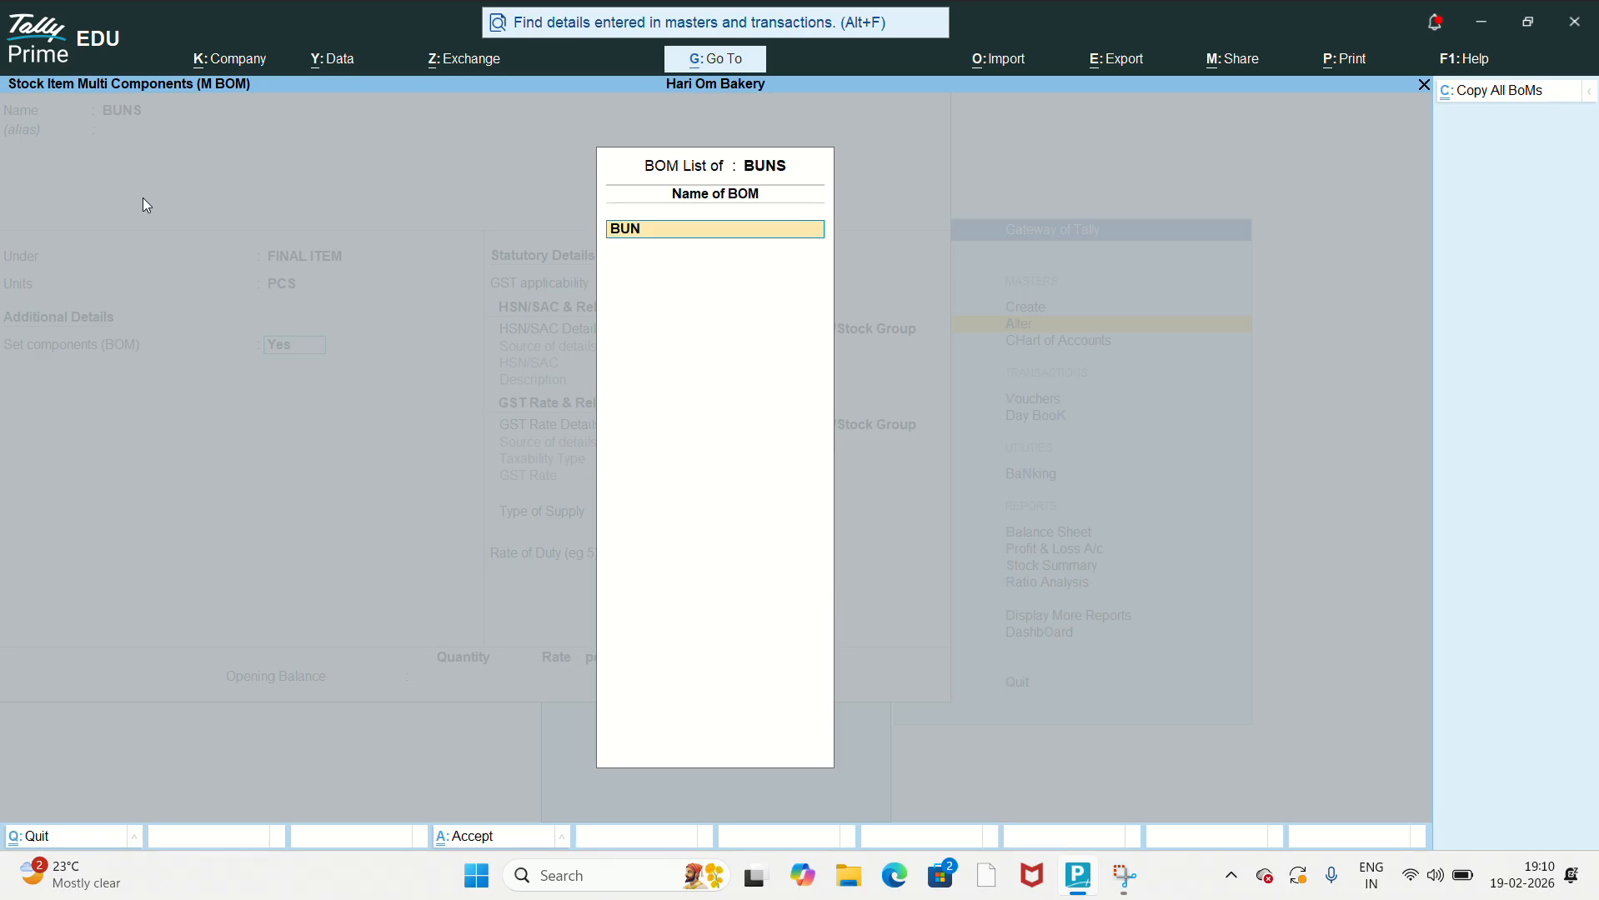
key("BackSpace")
type("NS")
key("Return")
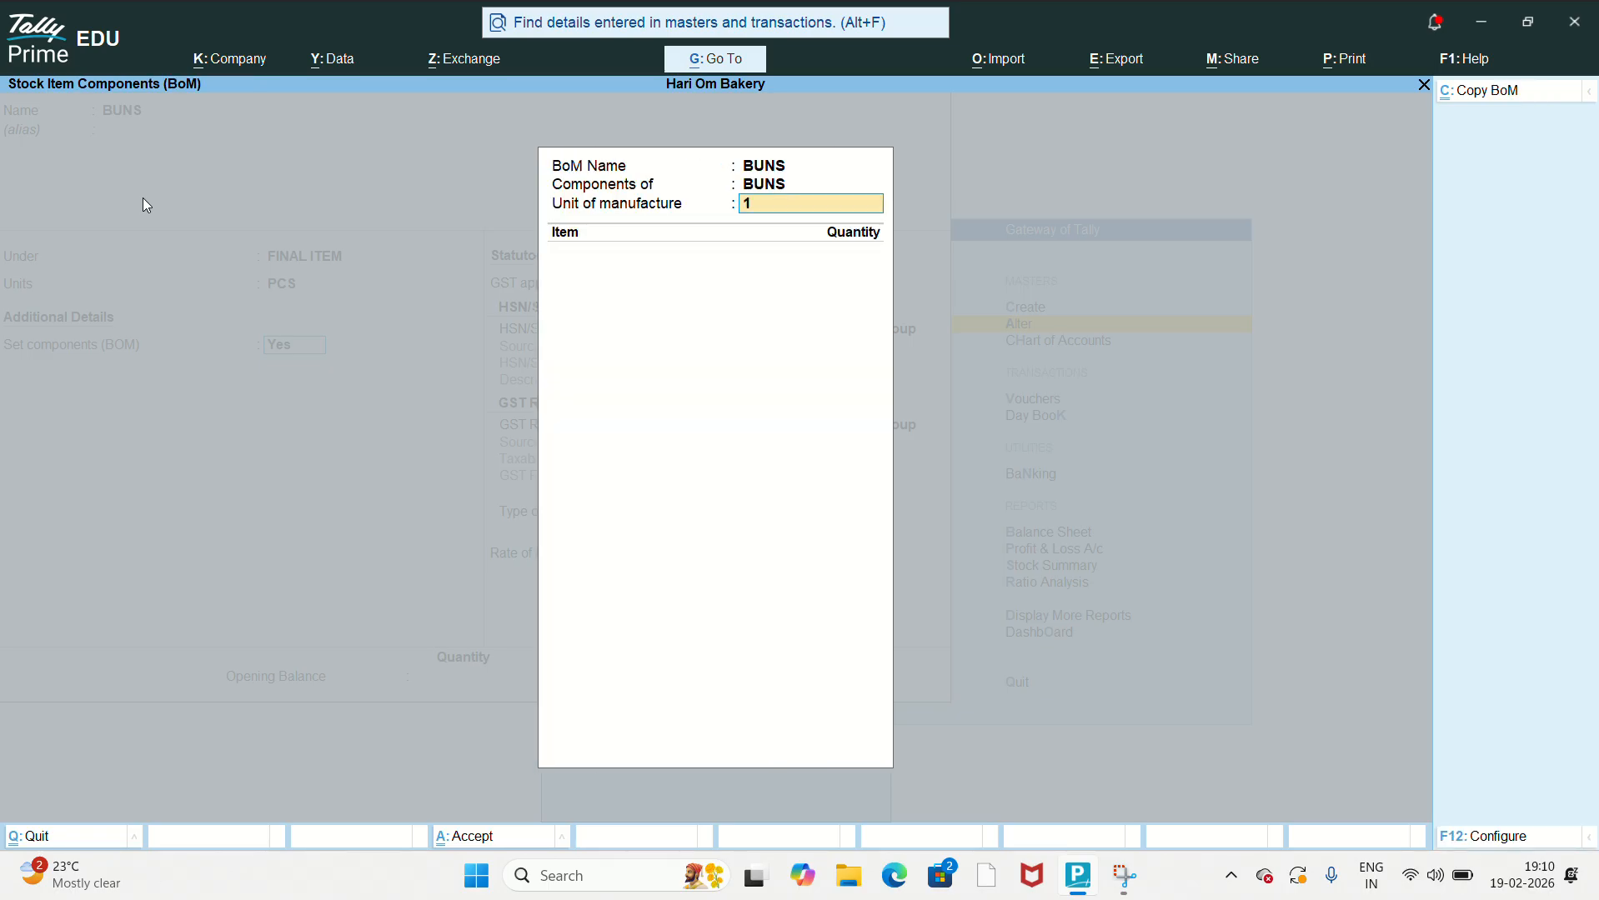
key("Return")
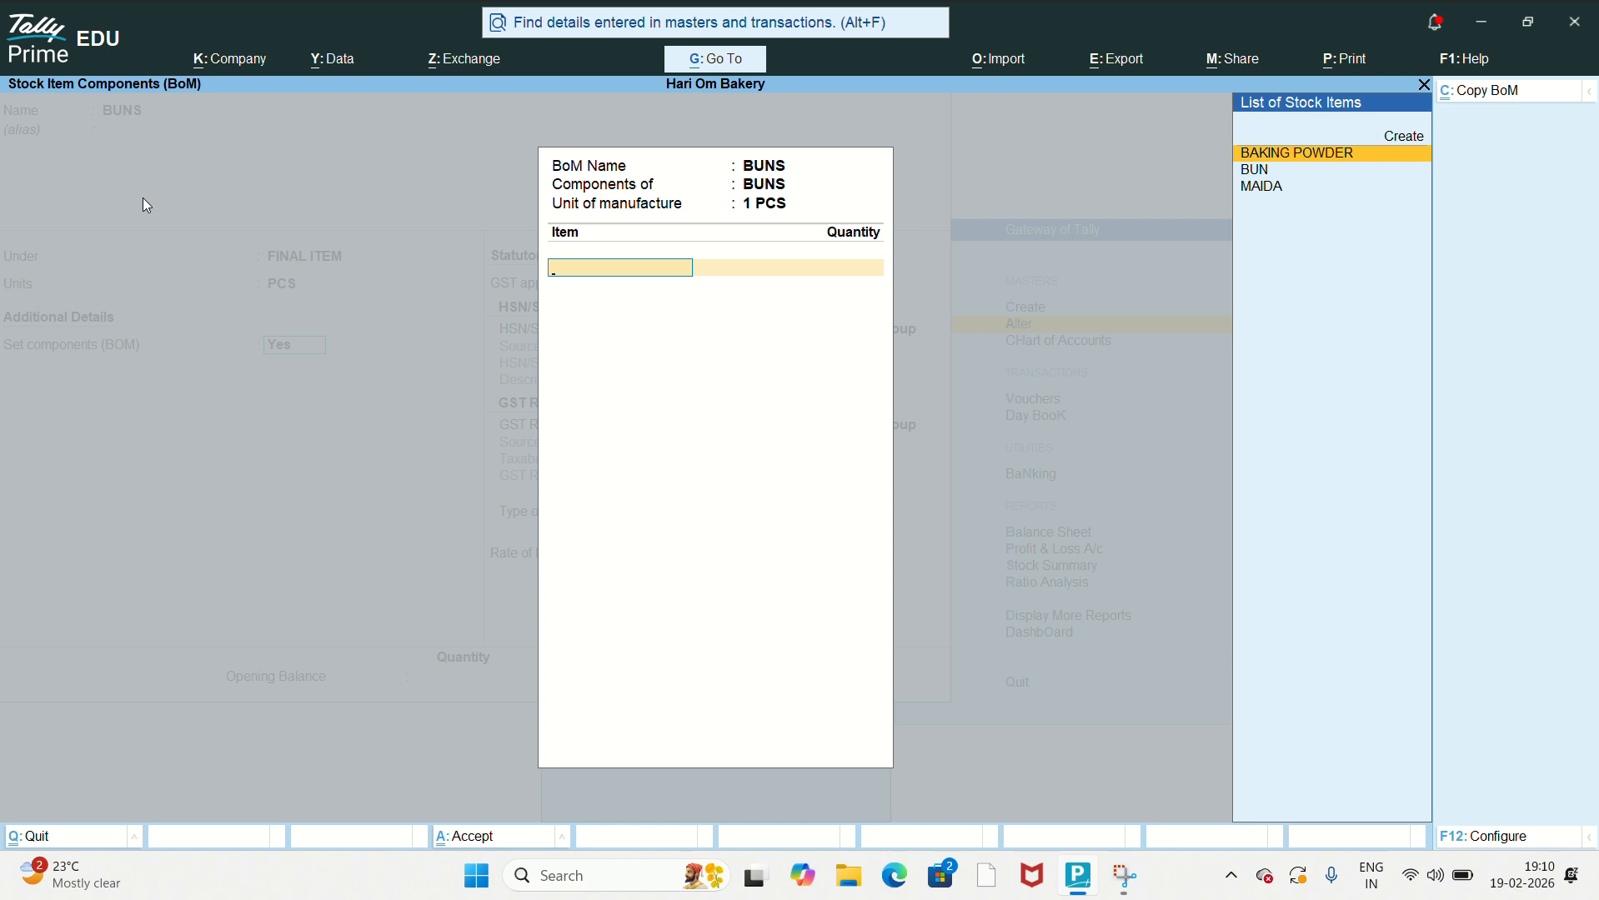
Step: Add MAIDA as the first BOM component with a quantity of 0.100 KGS
key("Down")
key("Down")
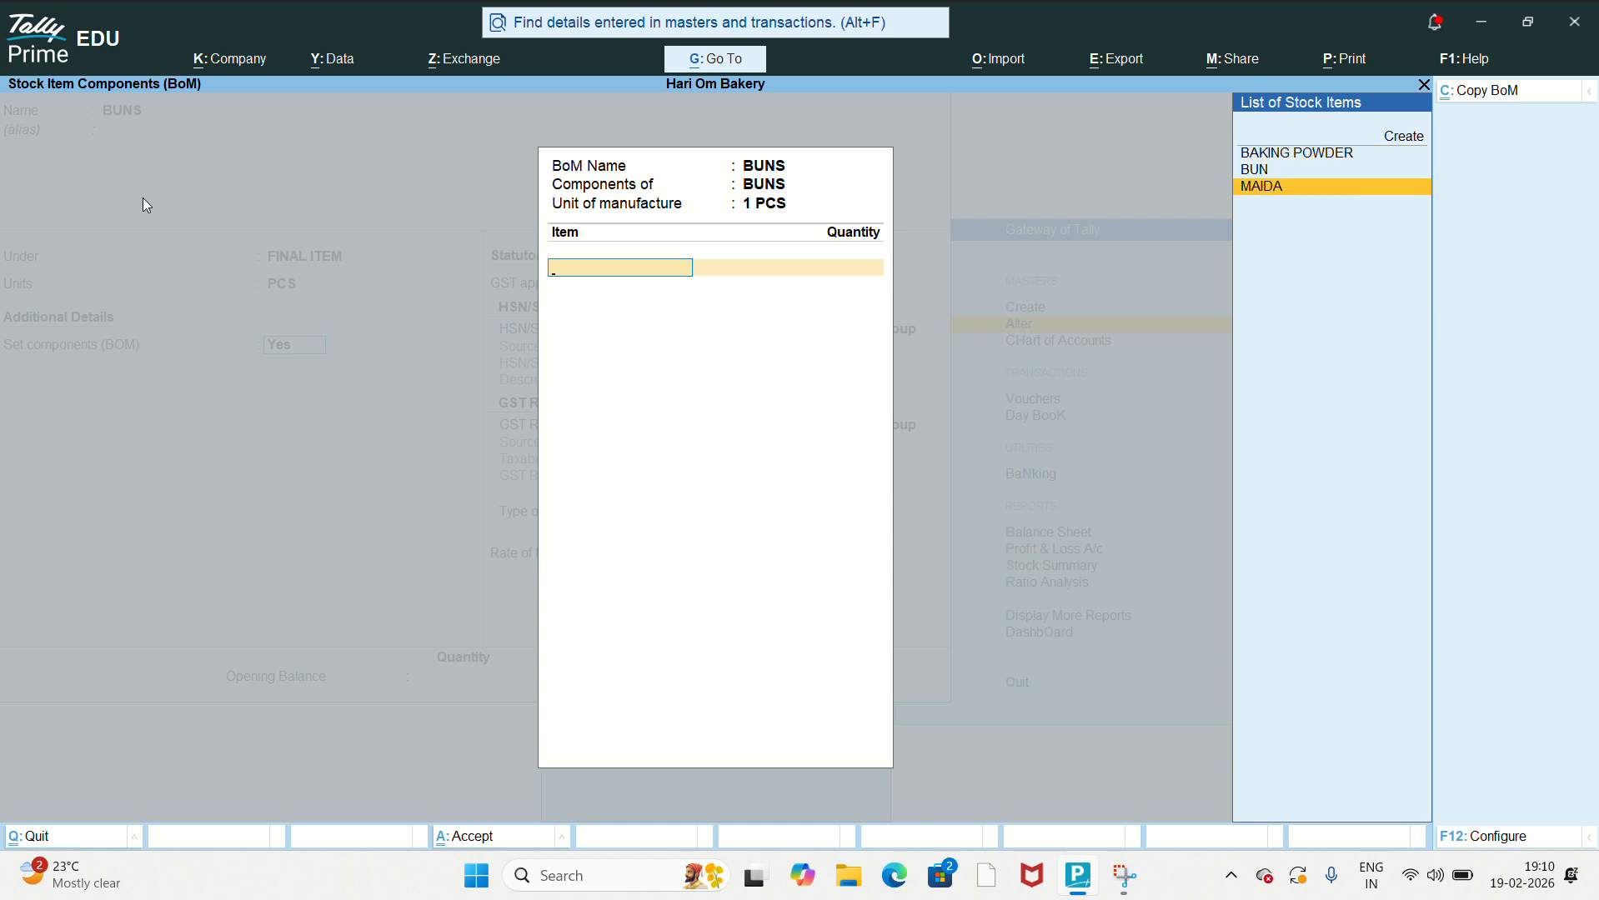
key("Return")
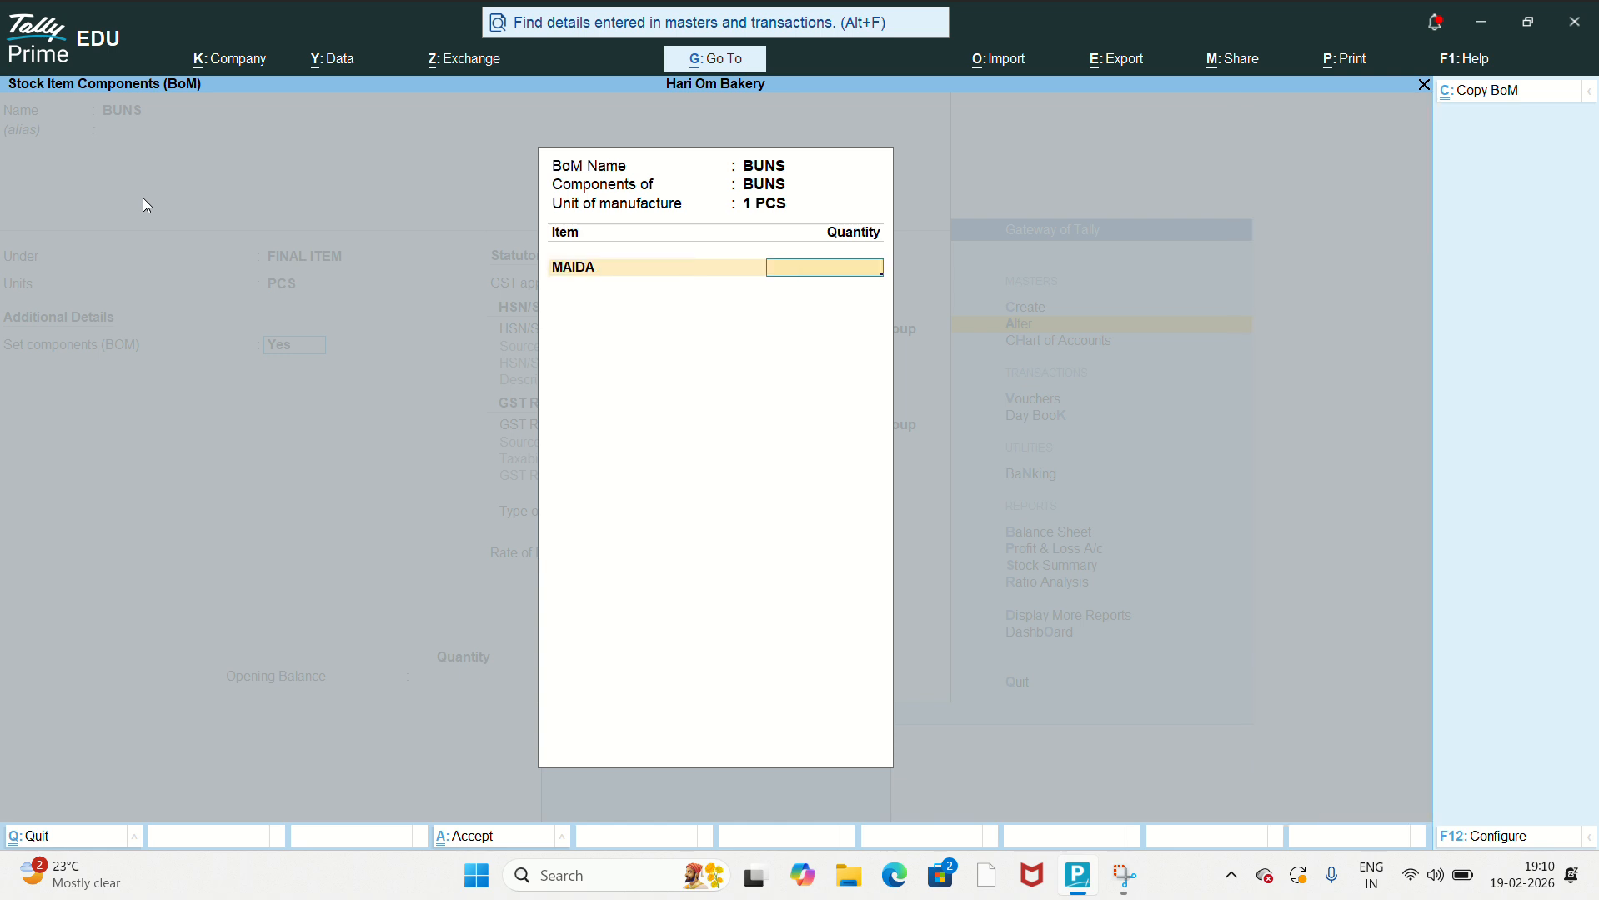
type(".100")
key("Return")
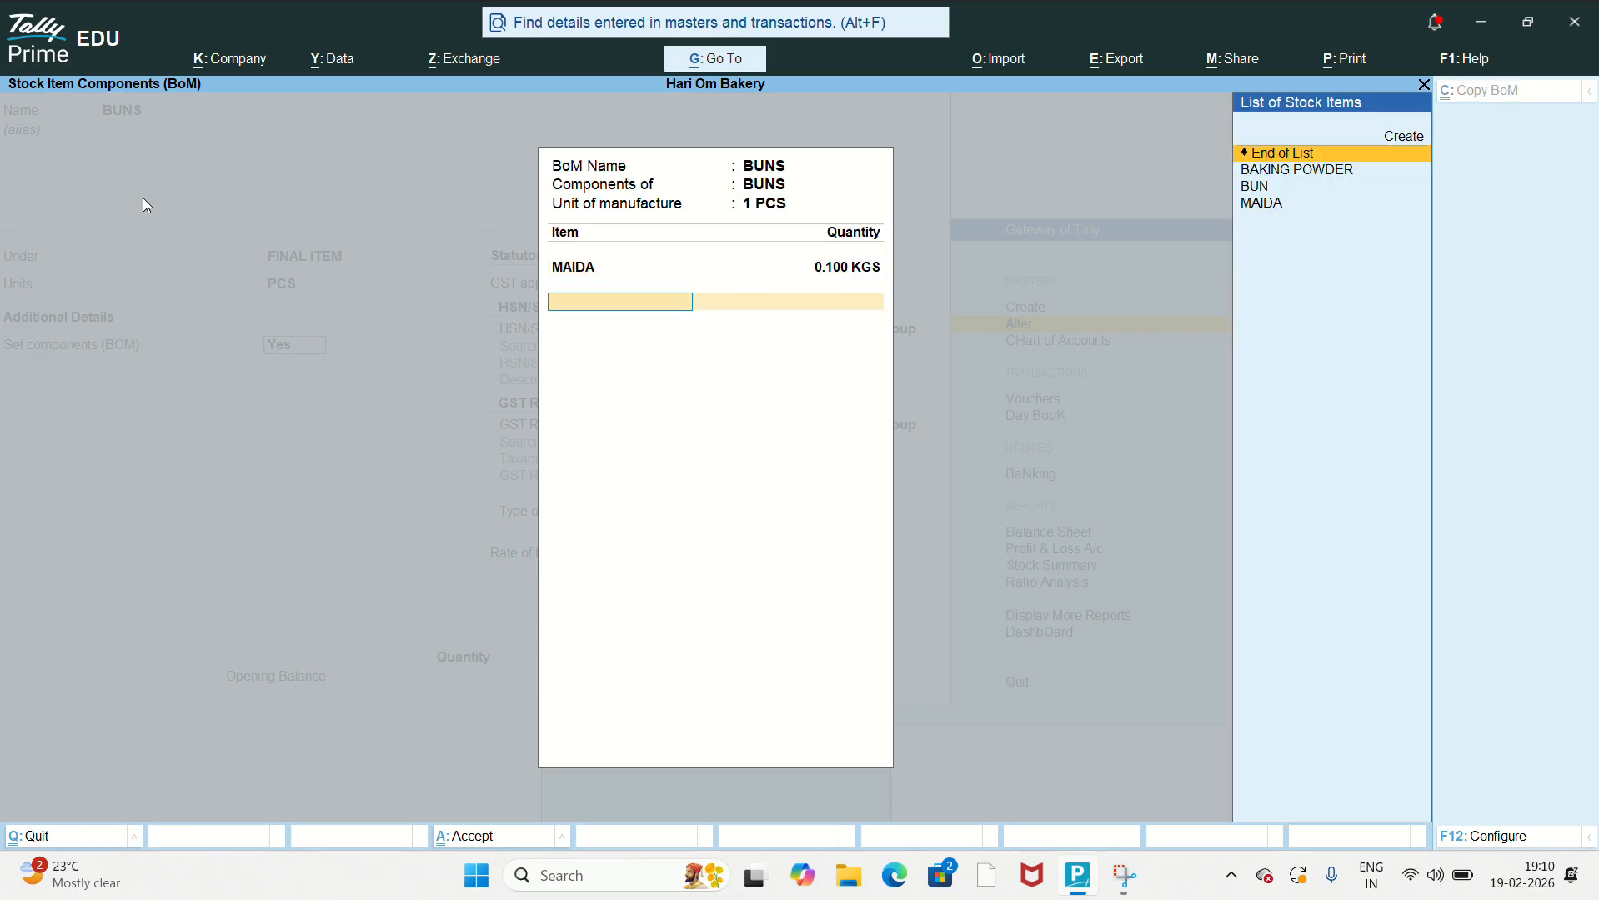
Step: Add 1 GRAMS of BAKING POWDER as the second component, finish the BOM list and keep GST applicability as Applicable
key("Down")
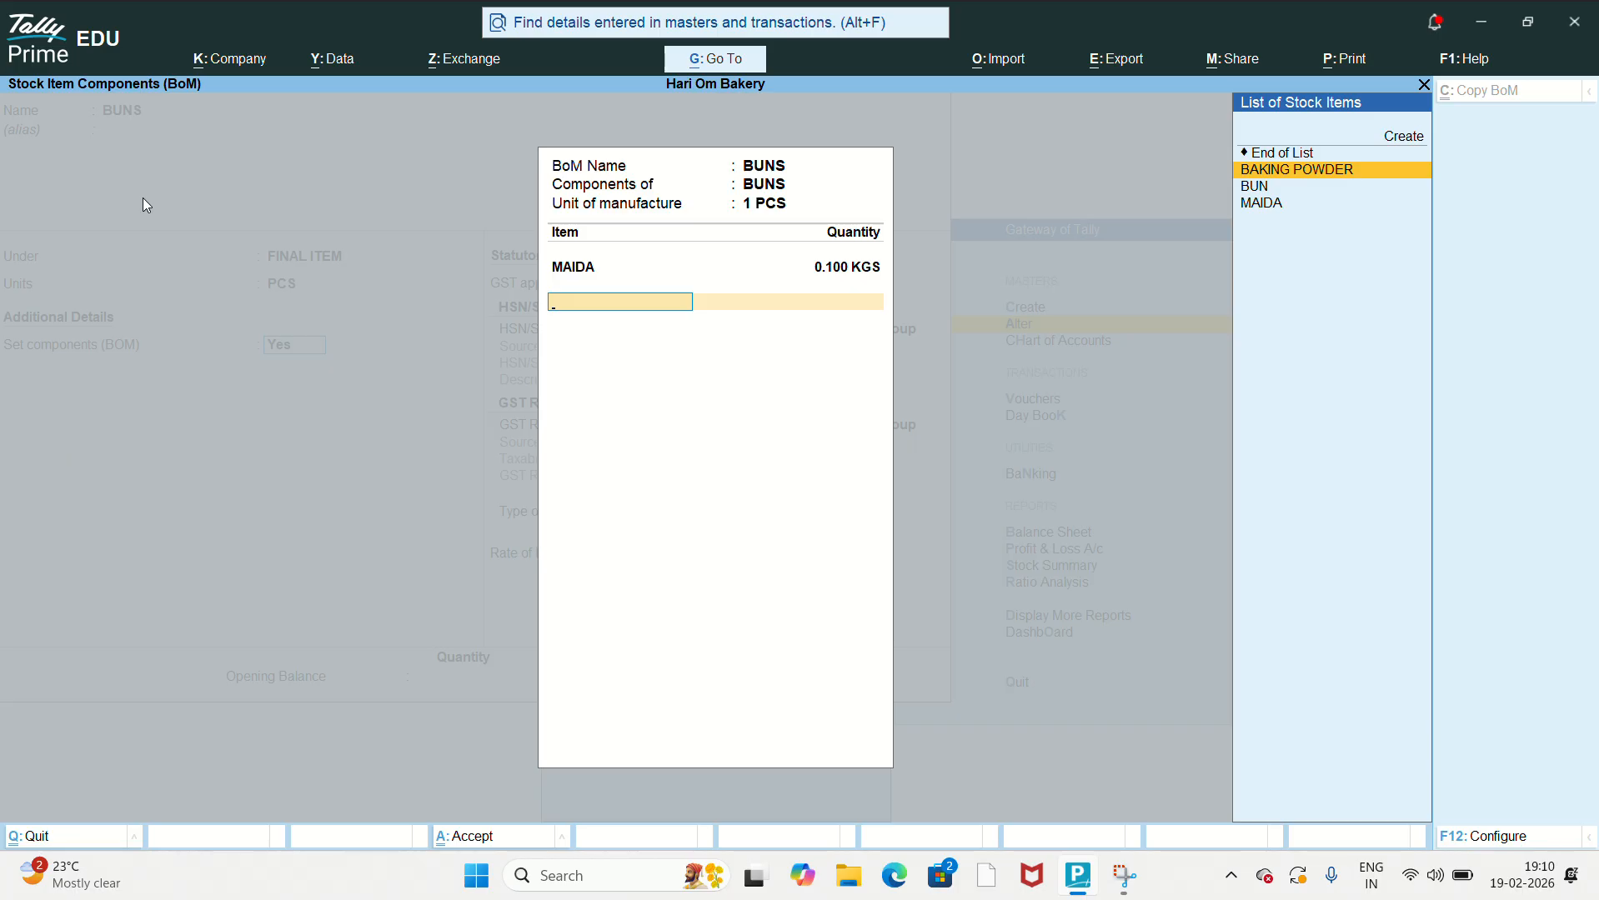
key("Return")
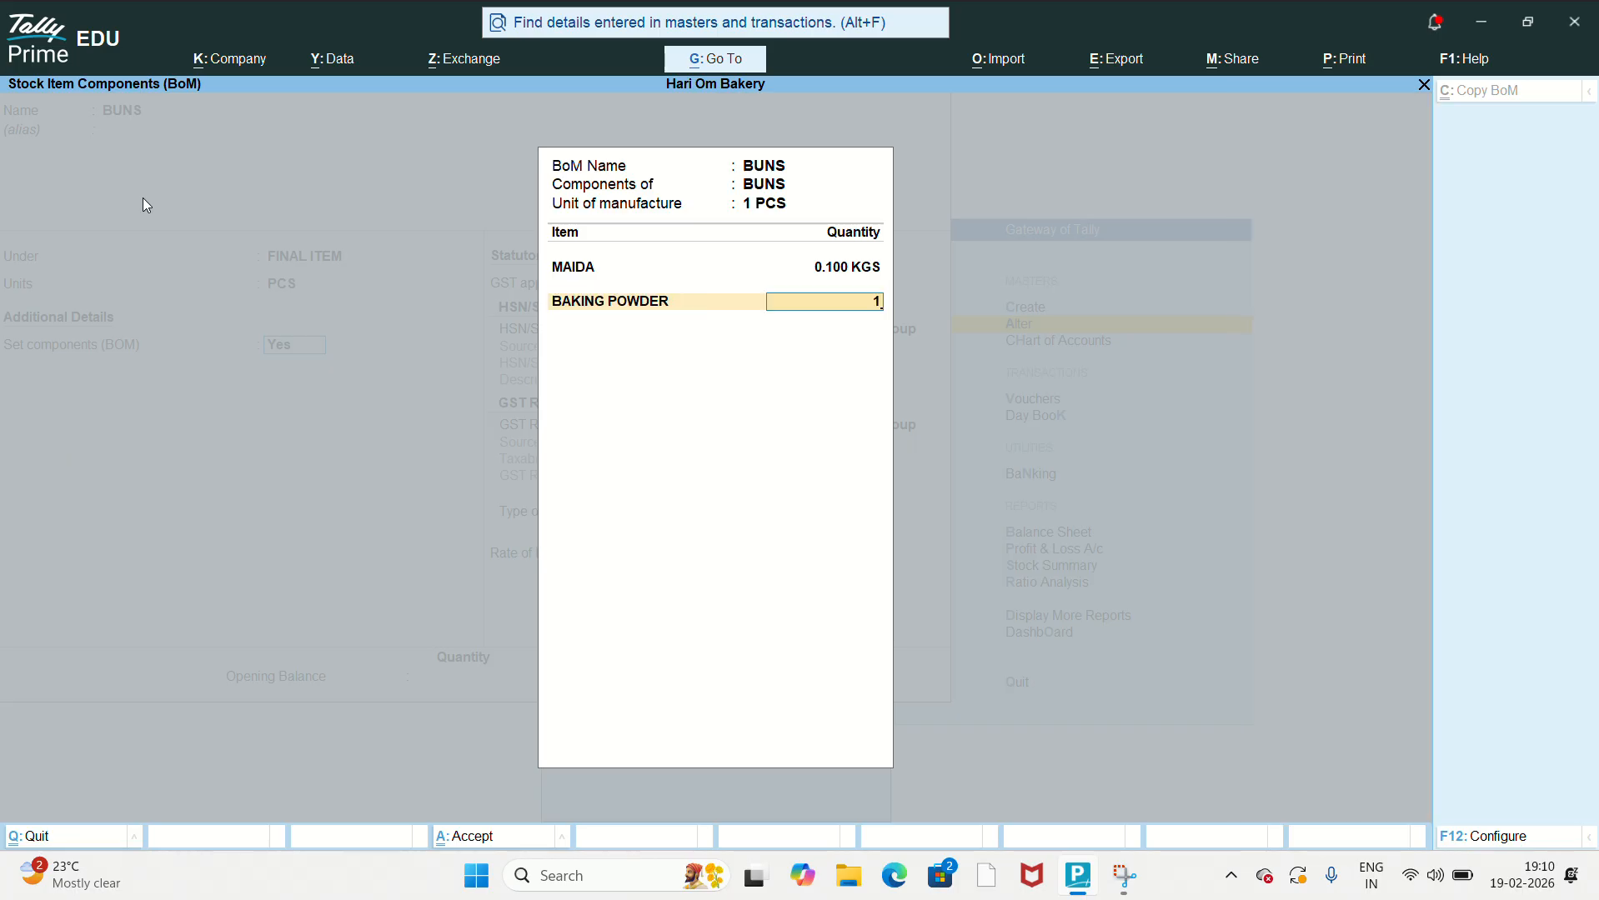
key("Return")
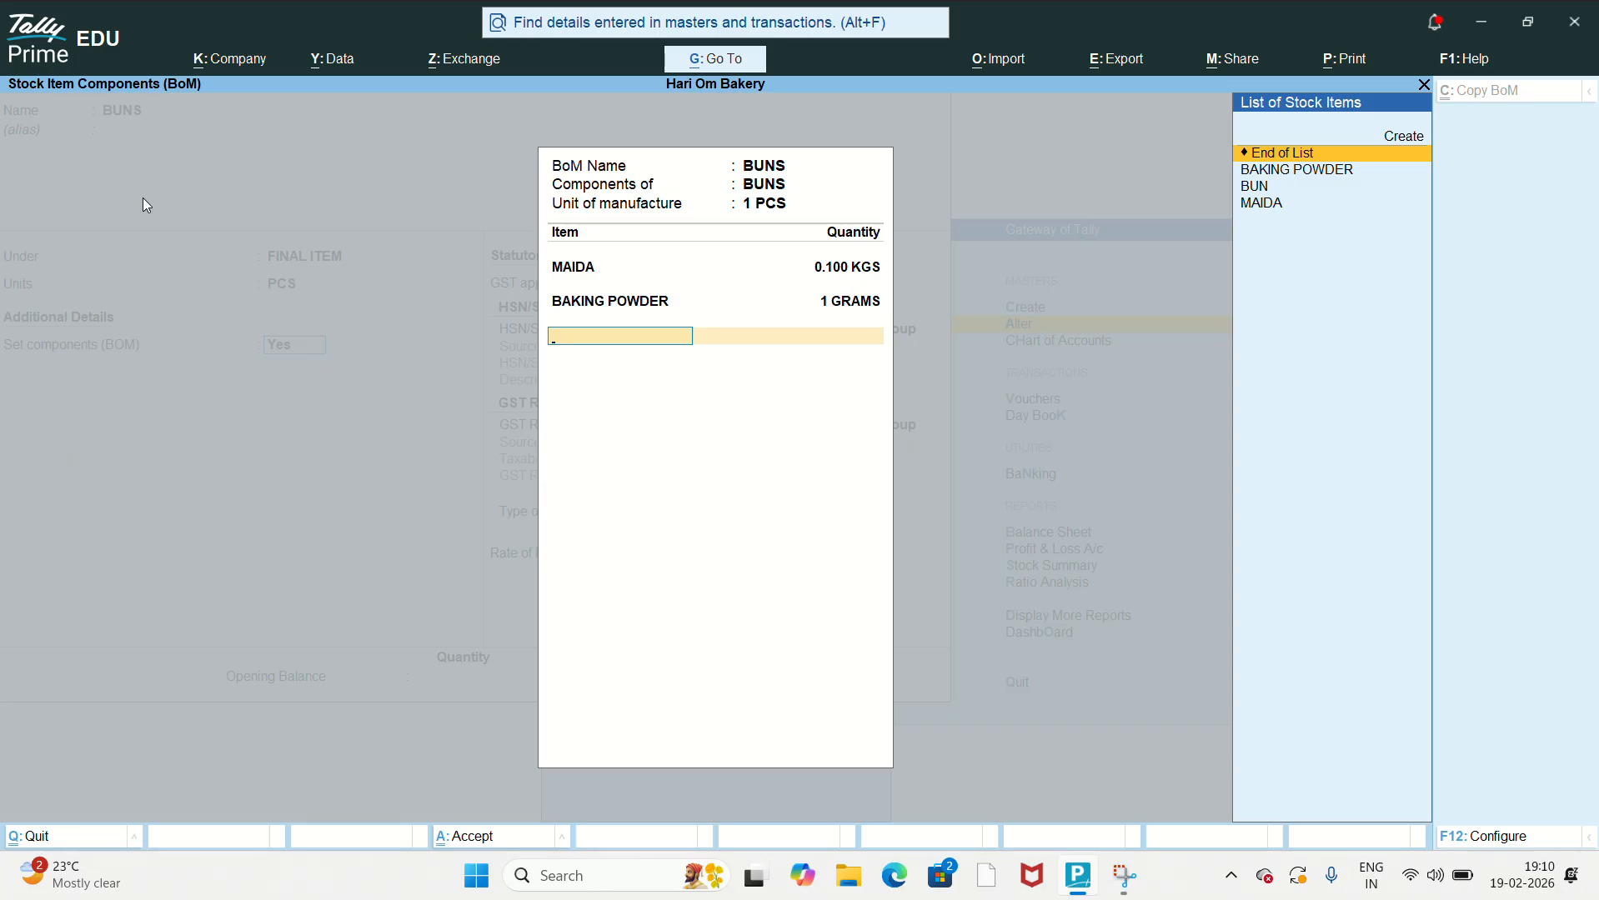
key("Return")
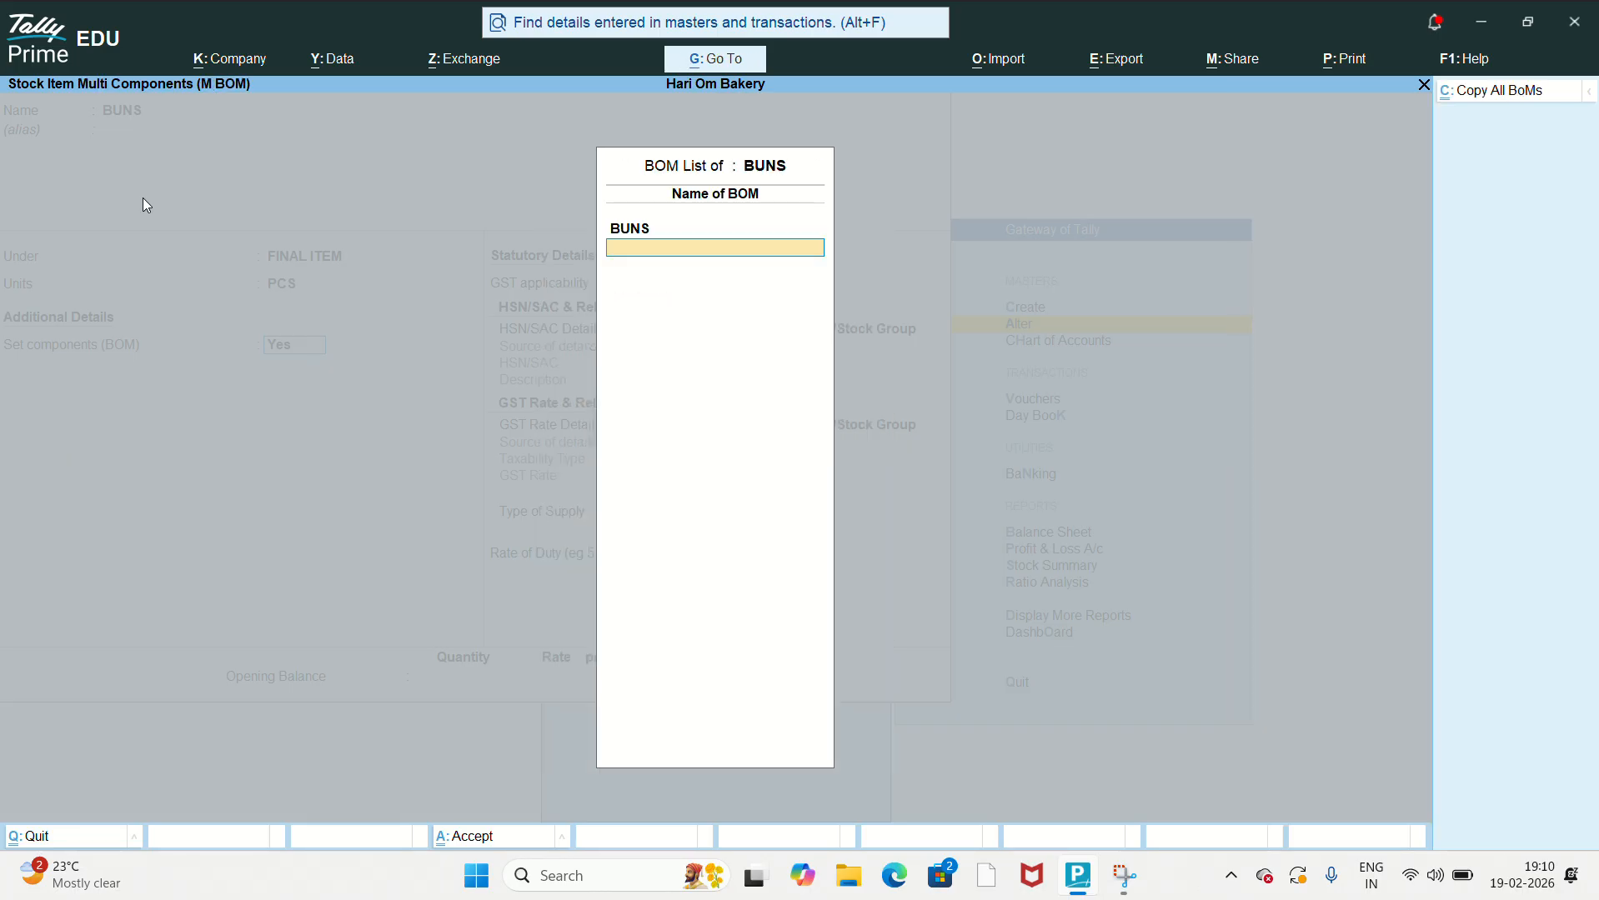
key("Return")
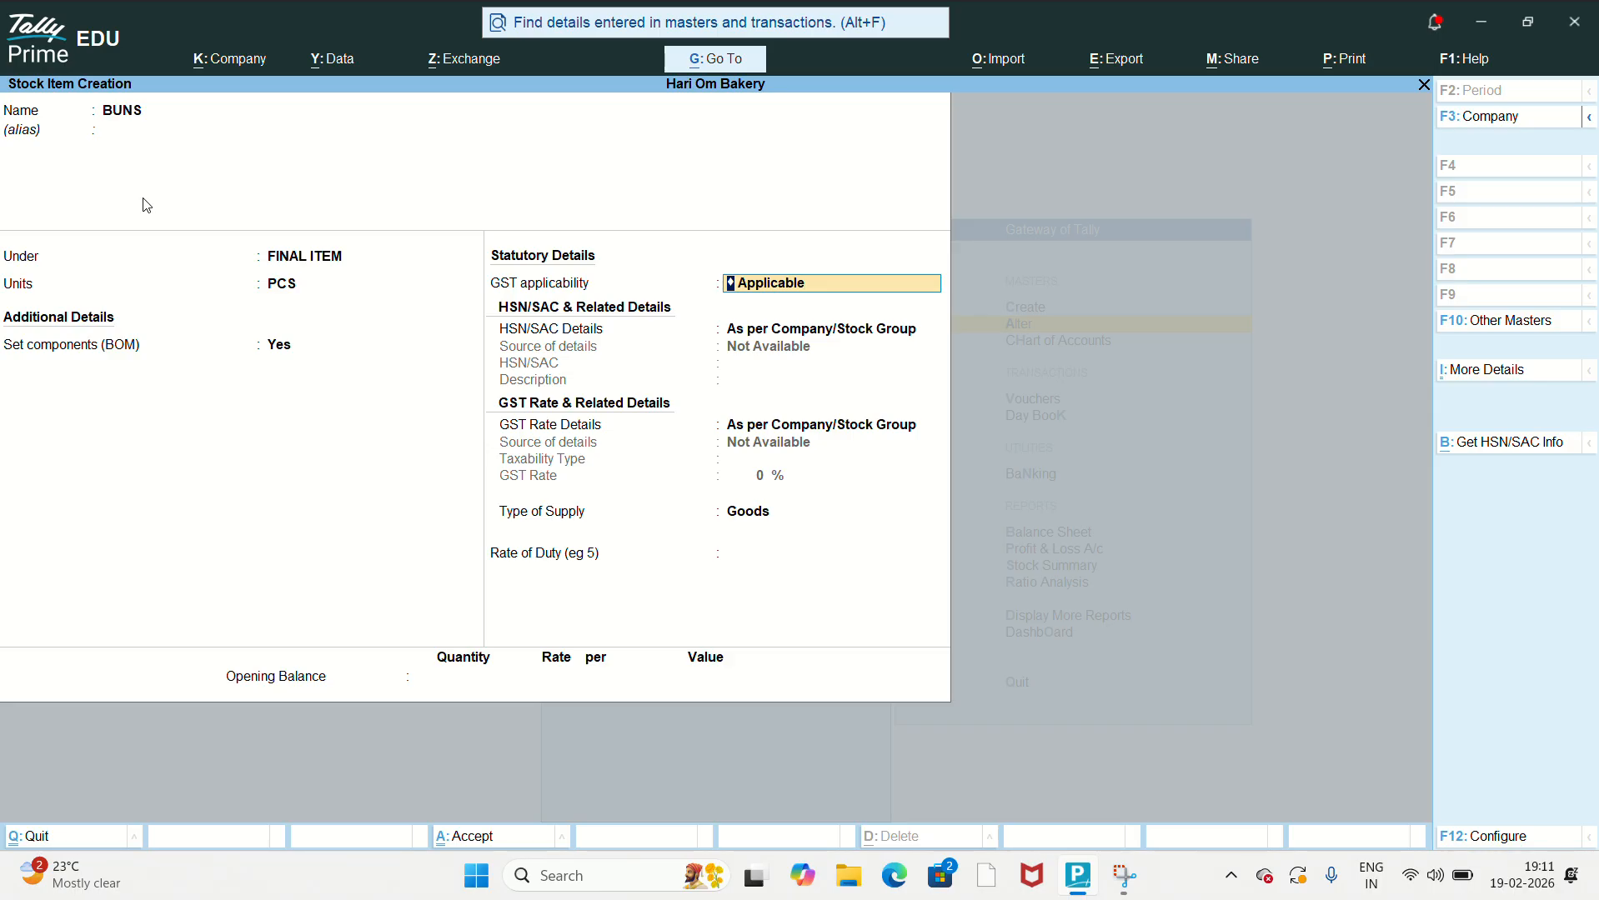
key("Return")
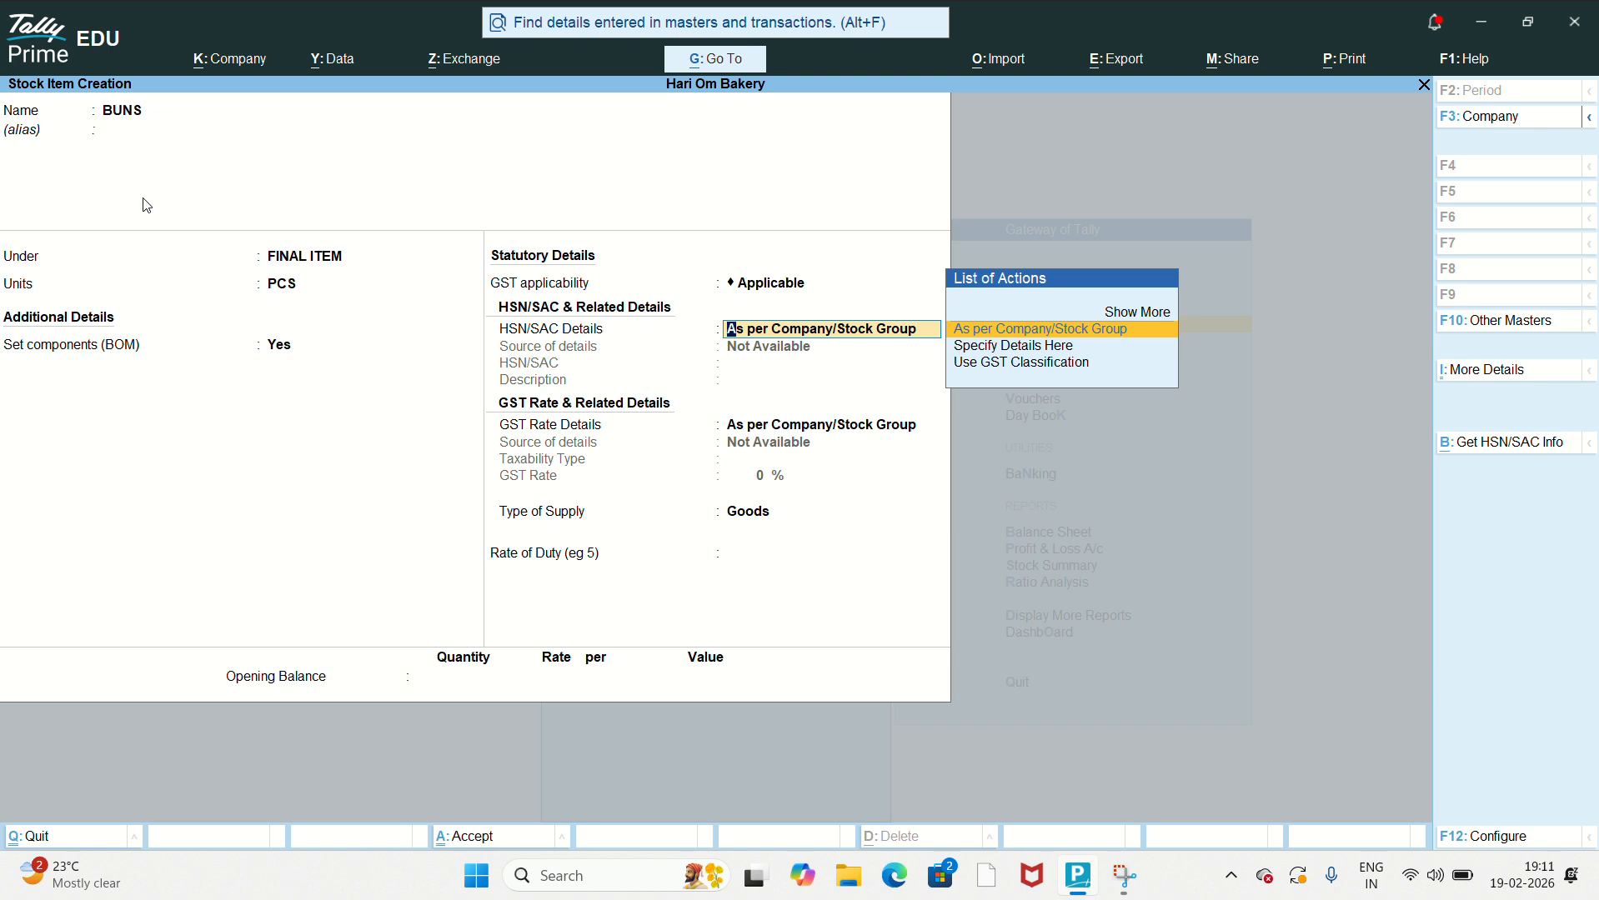
Step: Specify the item's HSN/SAC details directly, with HSN/SAC code 3109 and description BUNS
key("Down")
key("Return")
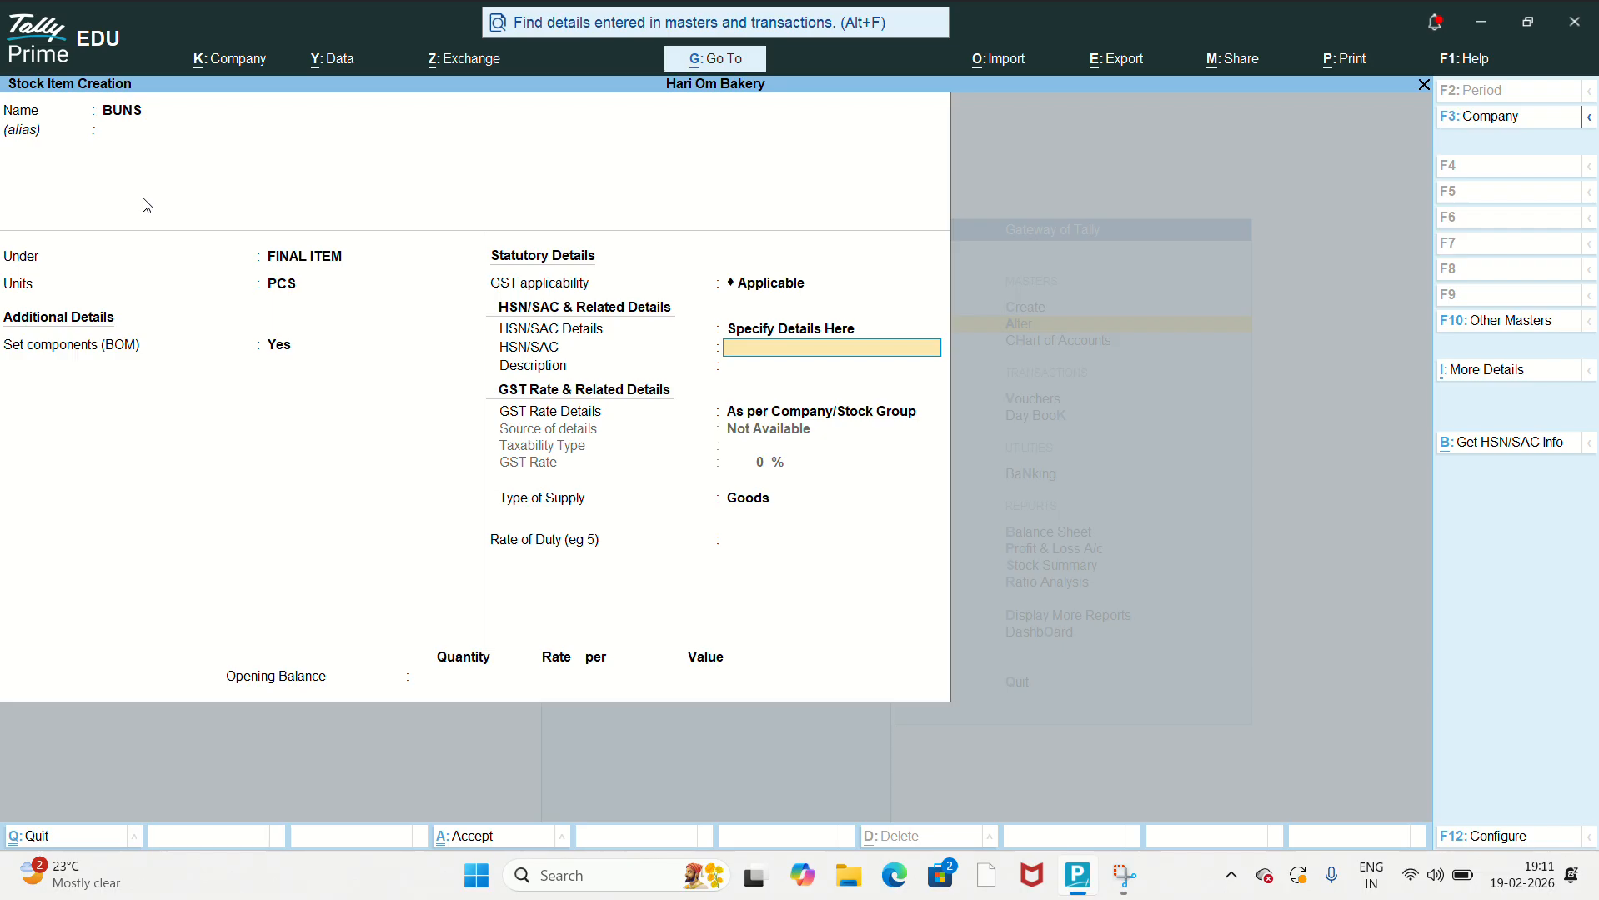
type("3109")
key("Return")
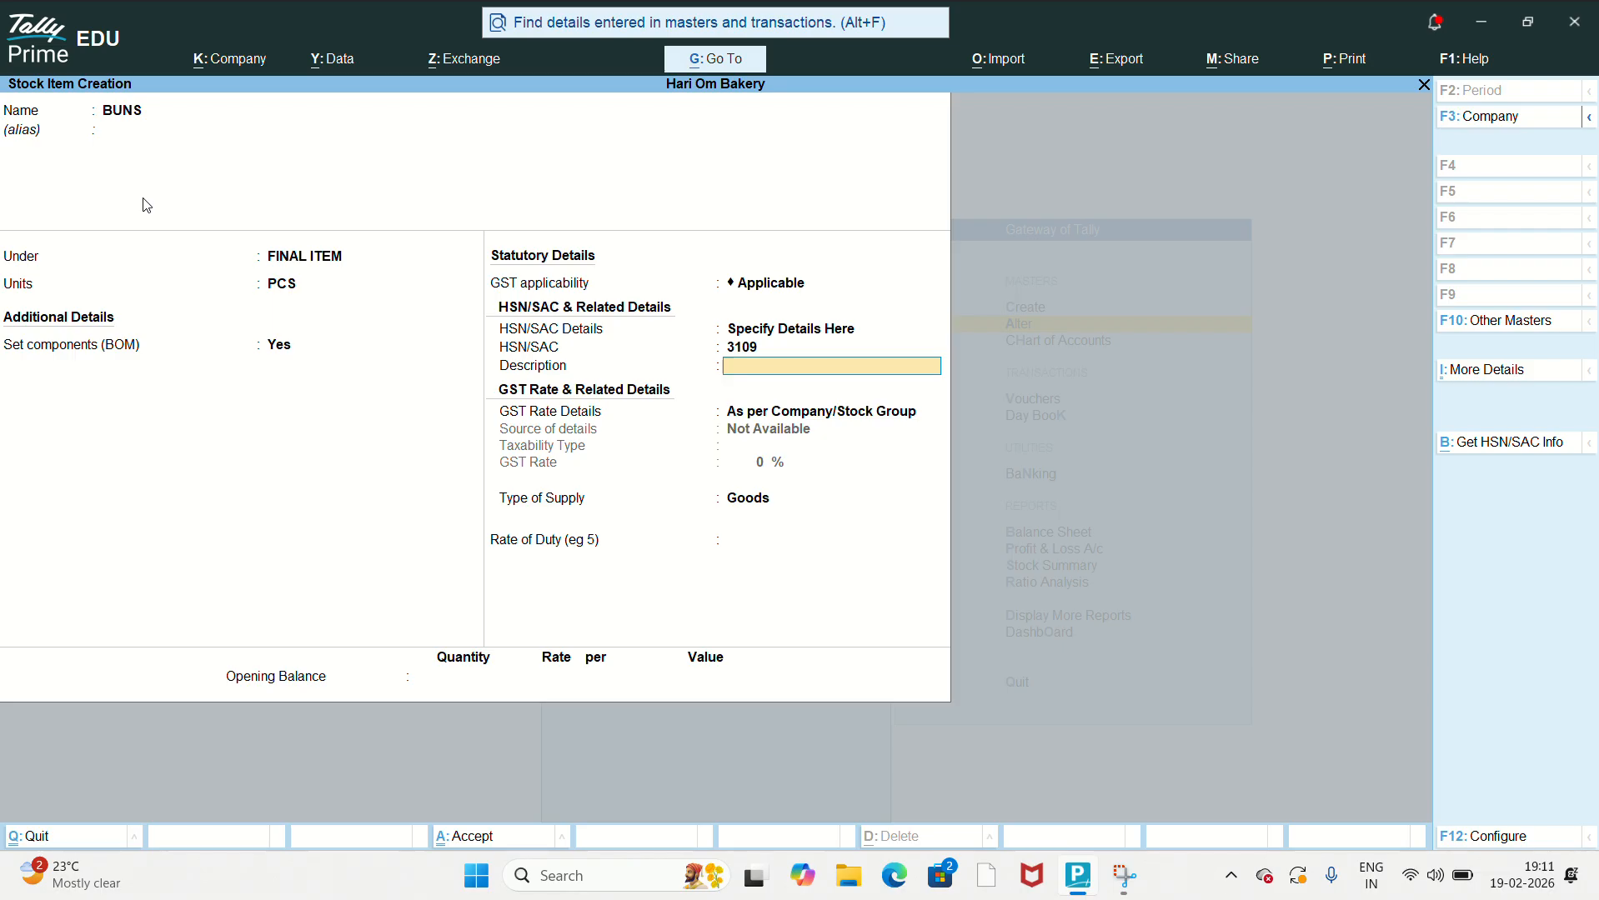
type("BUNS")
key("Return")
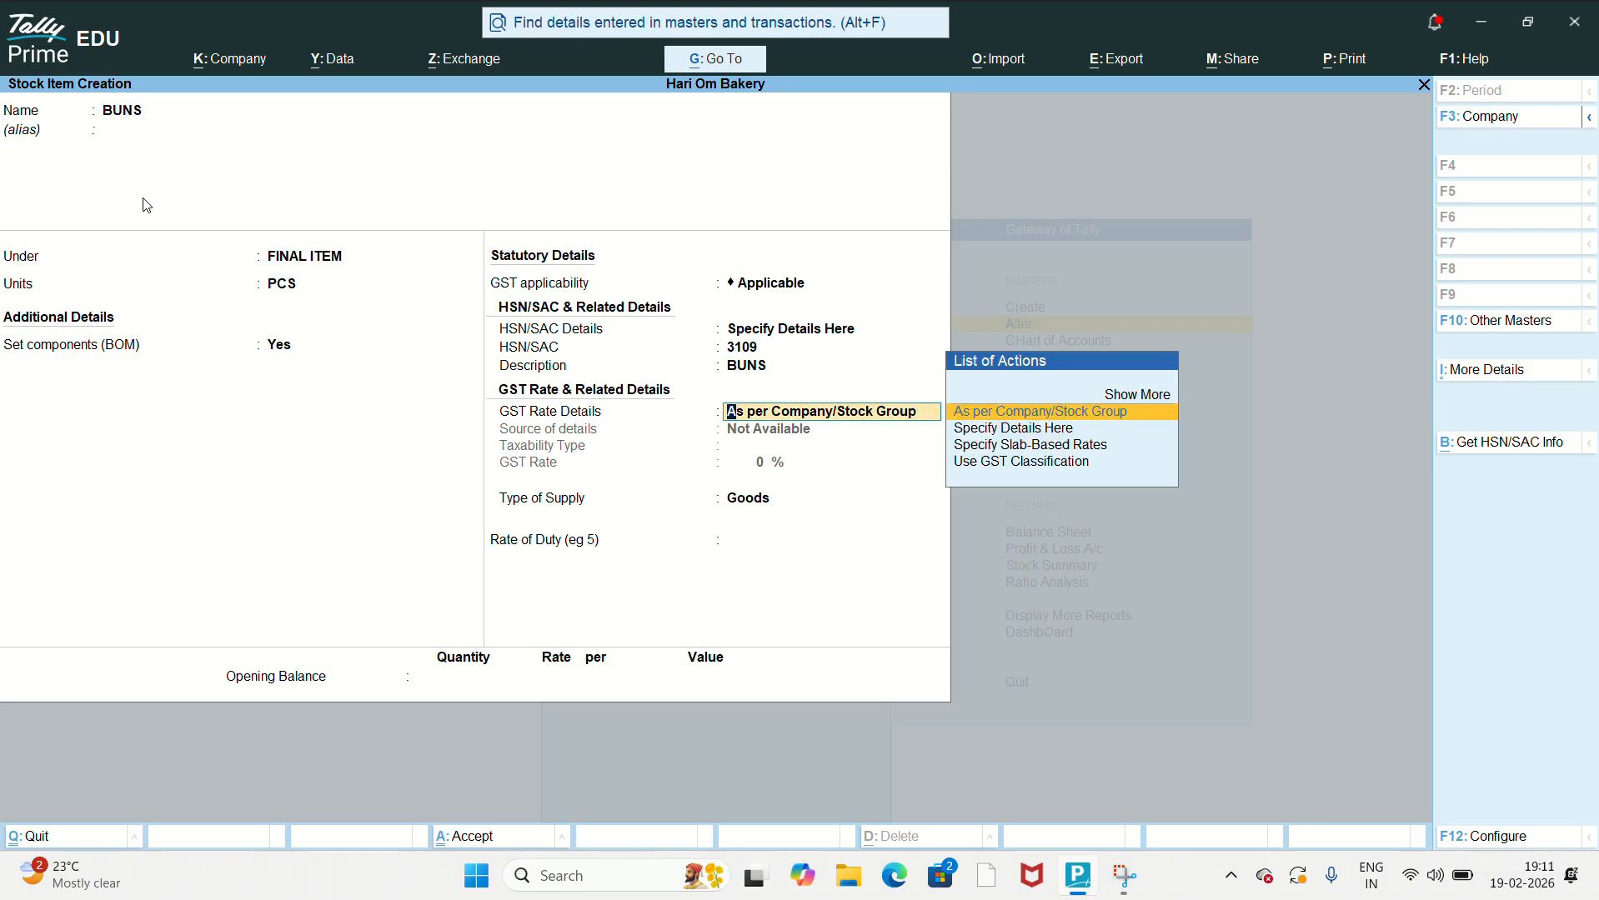
Step: Specify the item's GST rate details directly, with taxability type Taxable and a GST rate of 18%
key("Up")
key("Down")
key("Down")
key("Down")
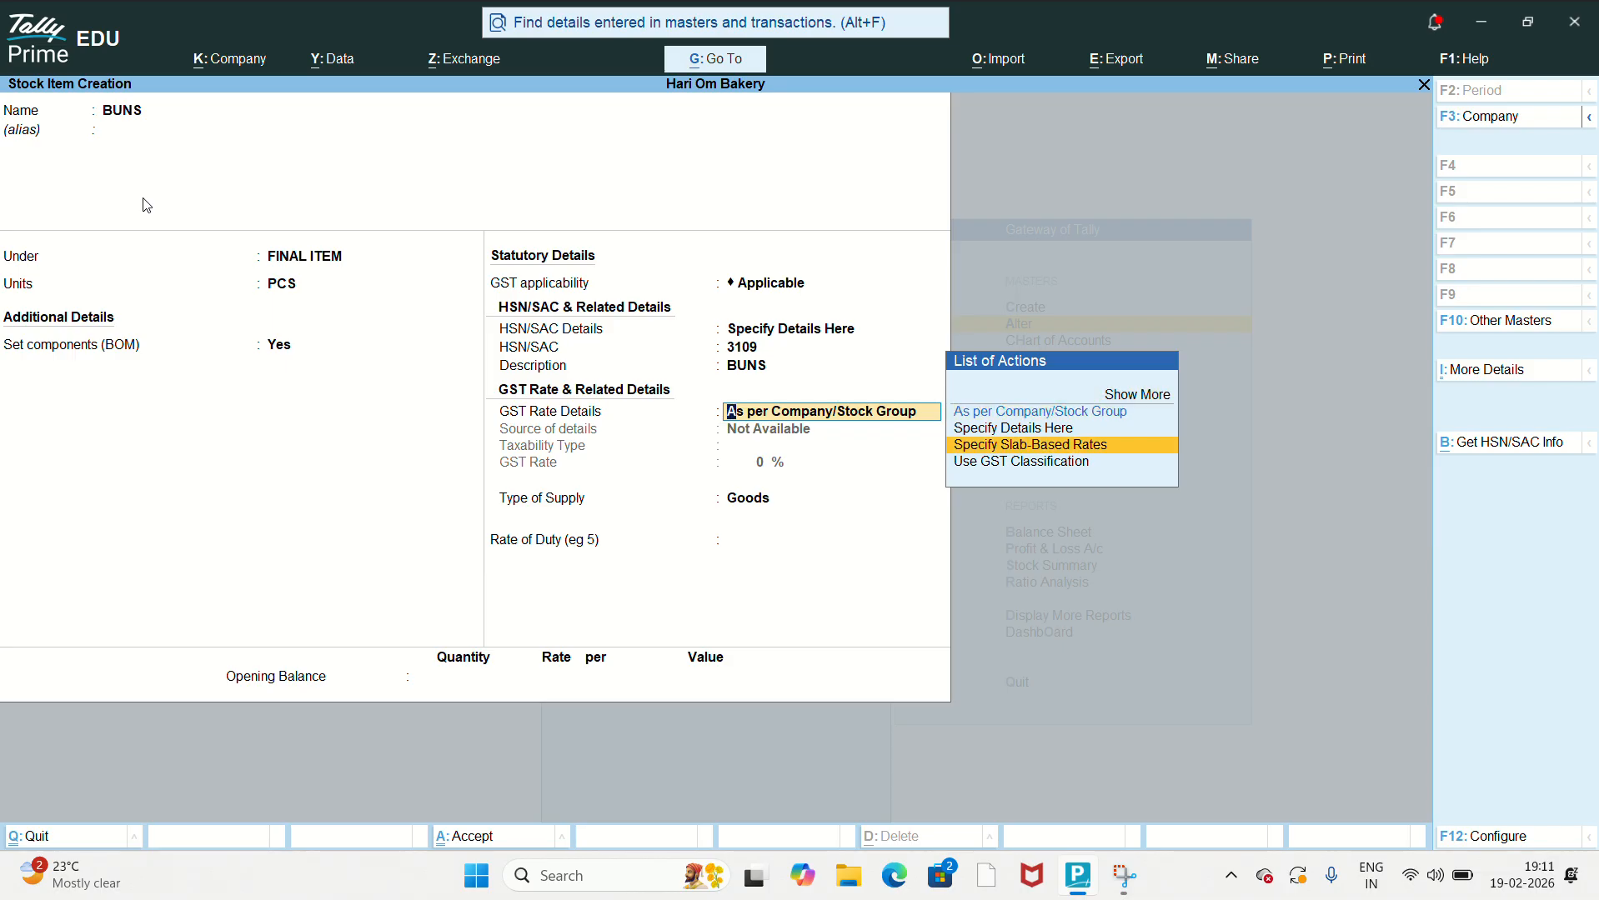
key("Up")
key("Return")
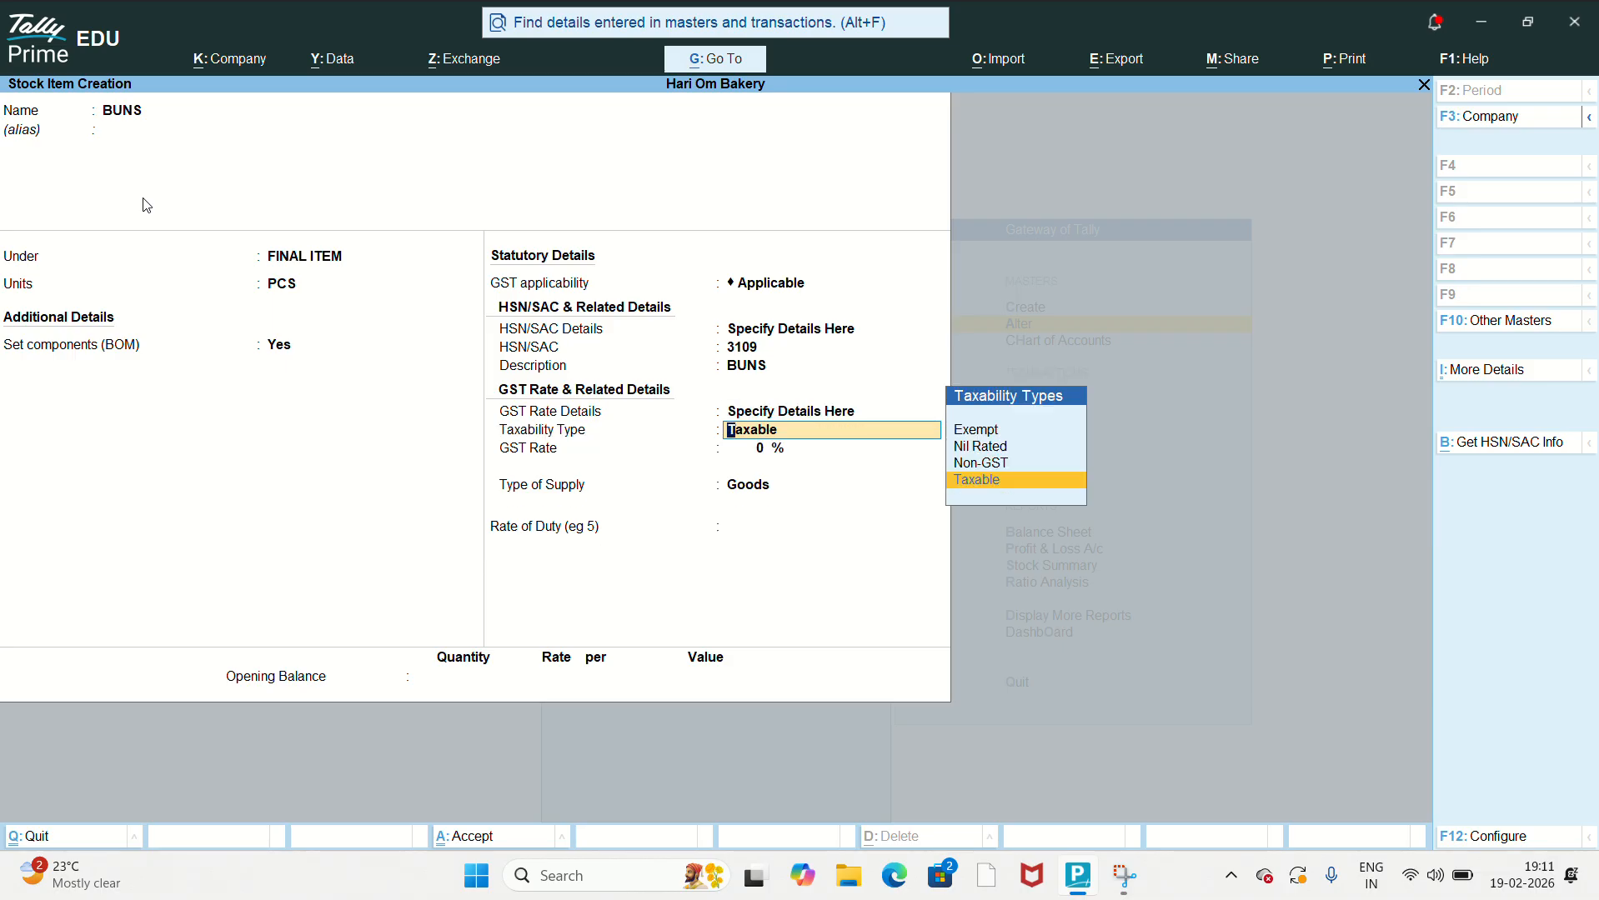
key("Up")
key("Up")
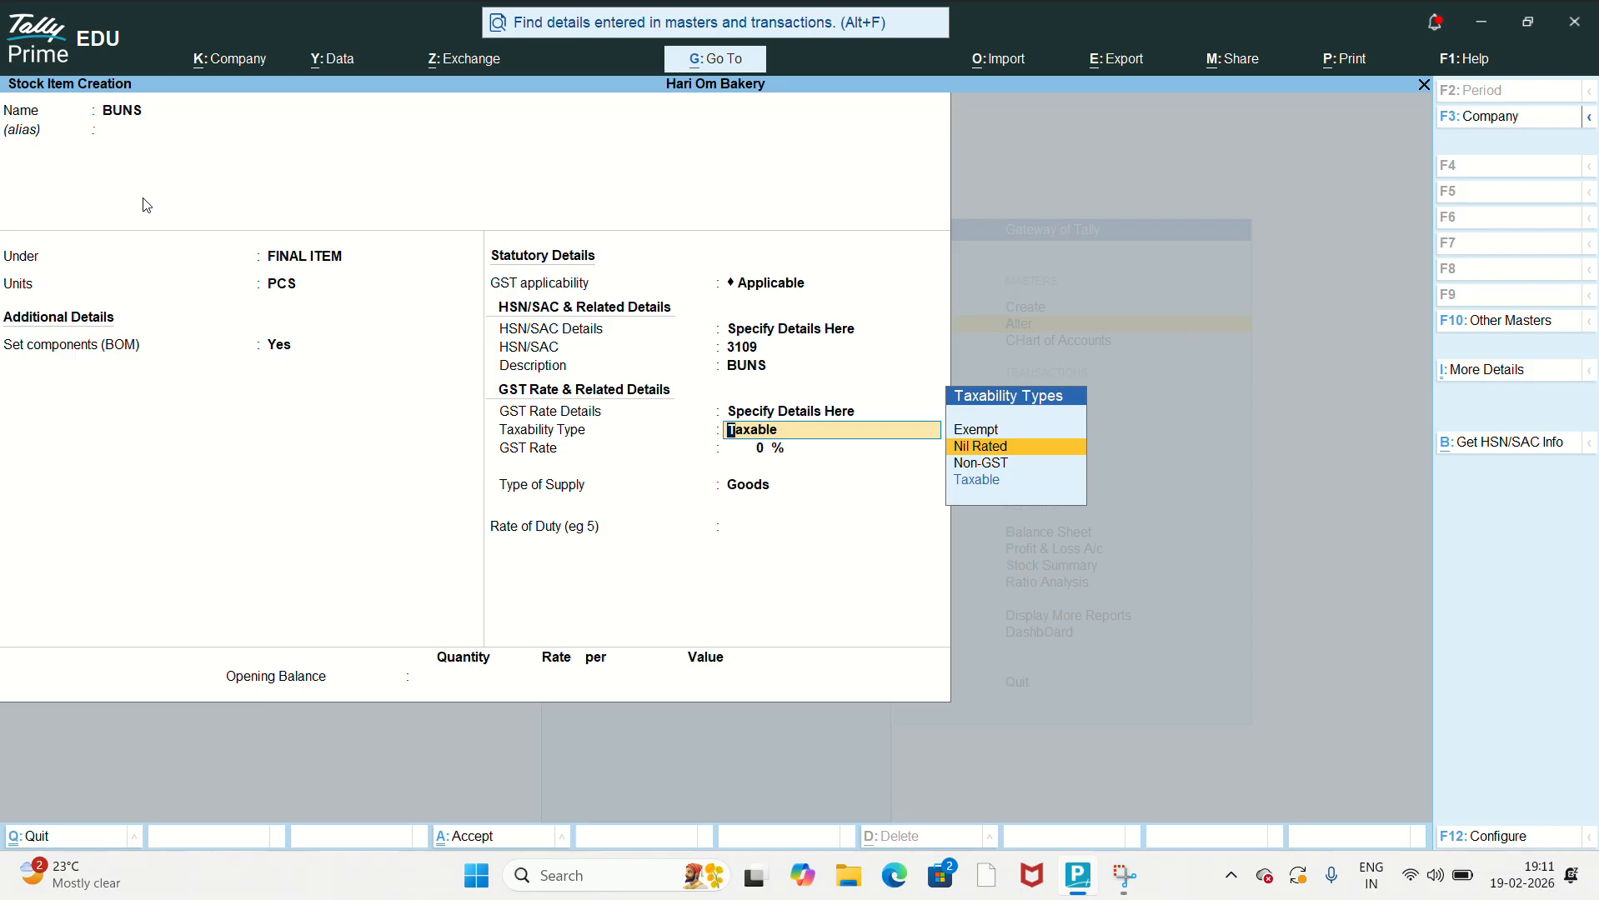
key("Down")
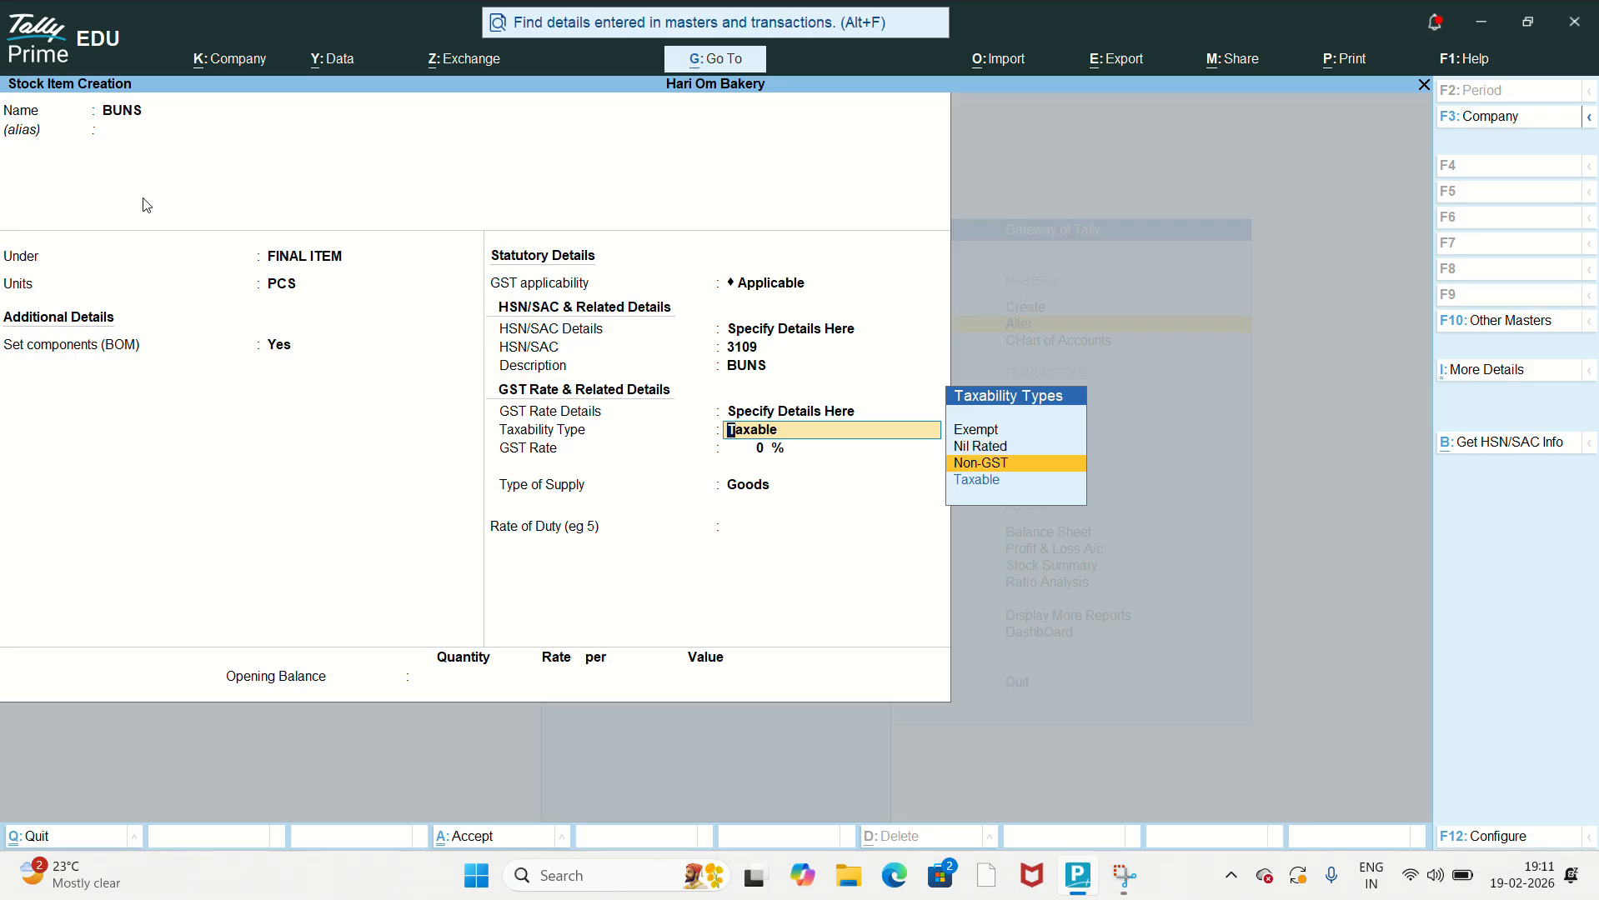
key("Down")
key("Return")
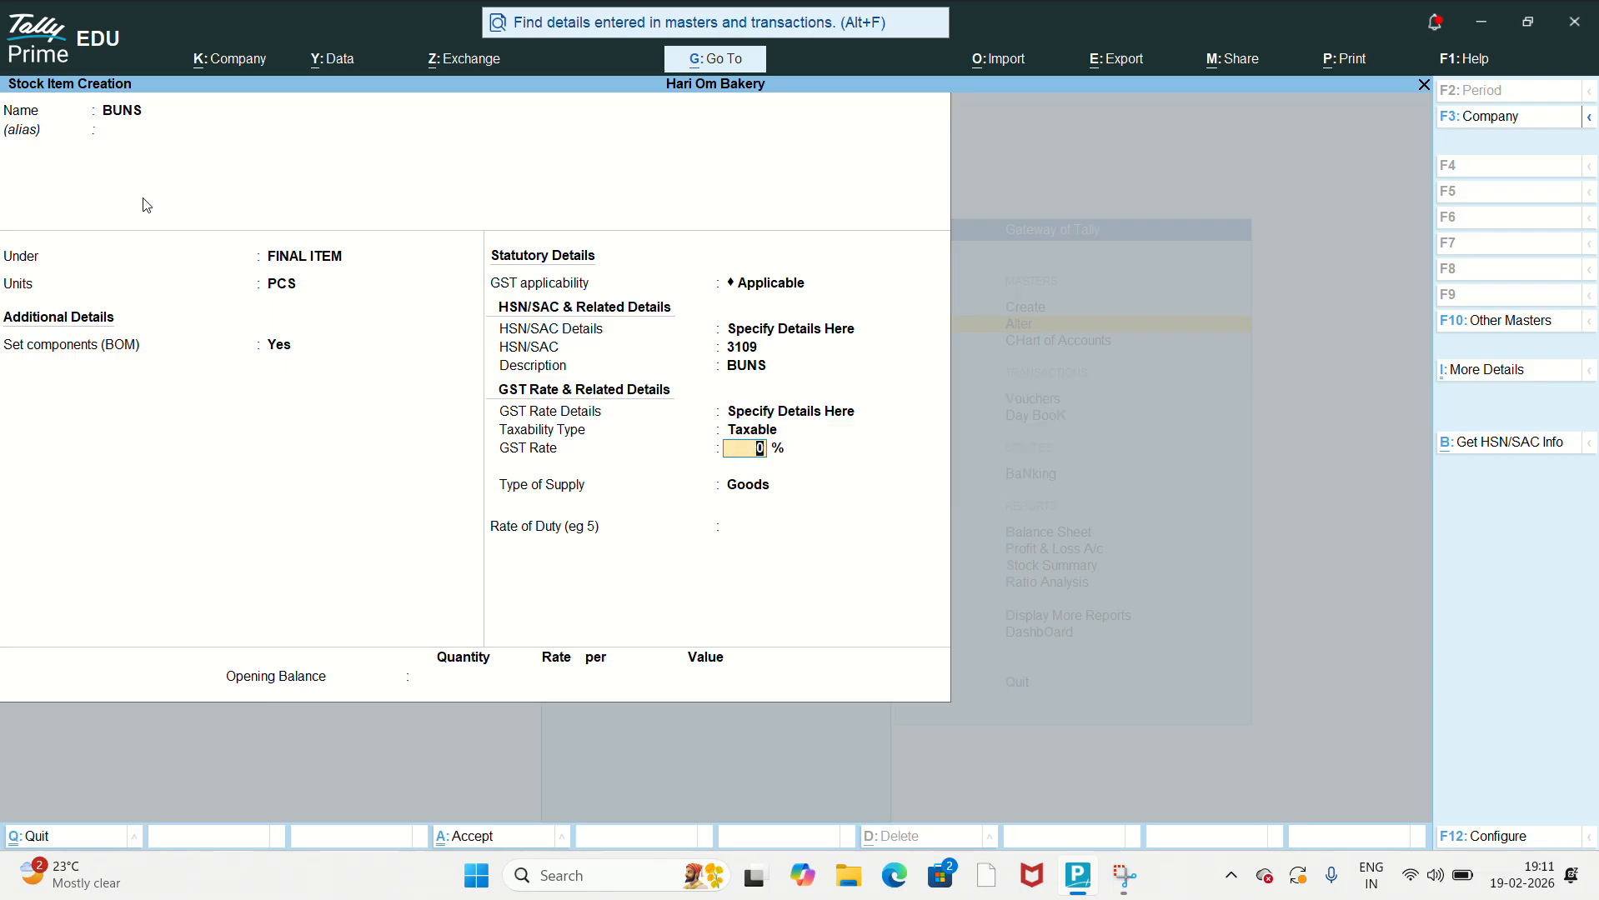
type("18")
key("Return")
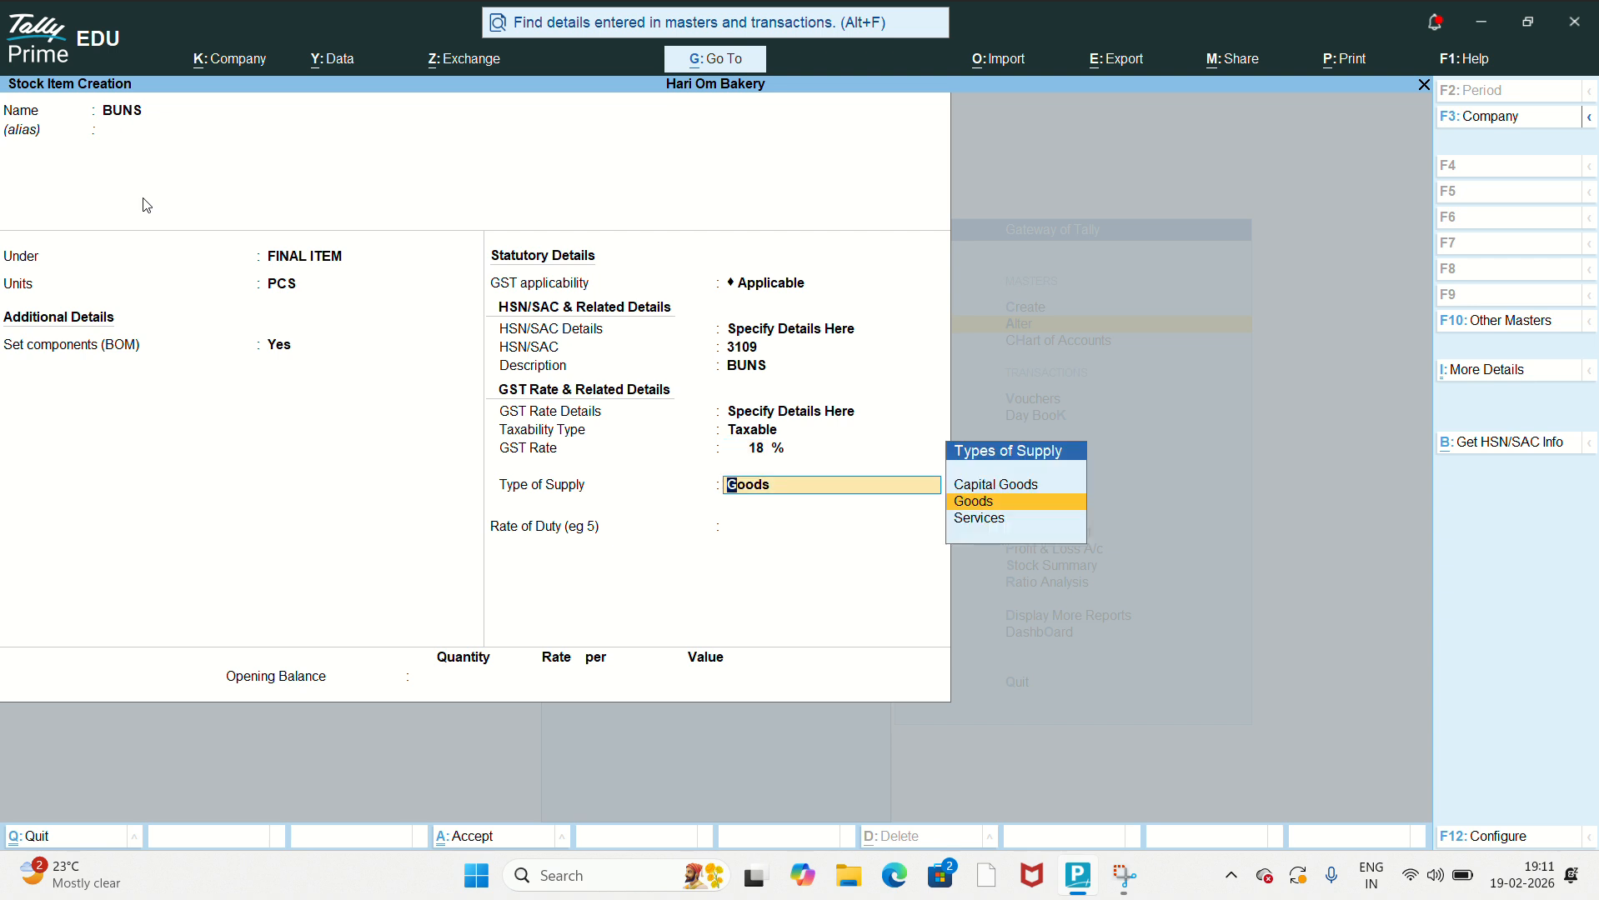
Step: Keep Goods as the type of supply, save the BUNS item and return to the Gateway of Tally
key("Return")
key("Return")
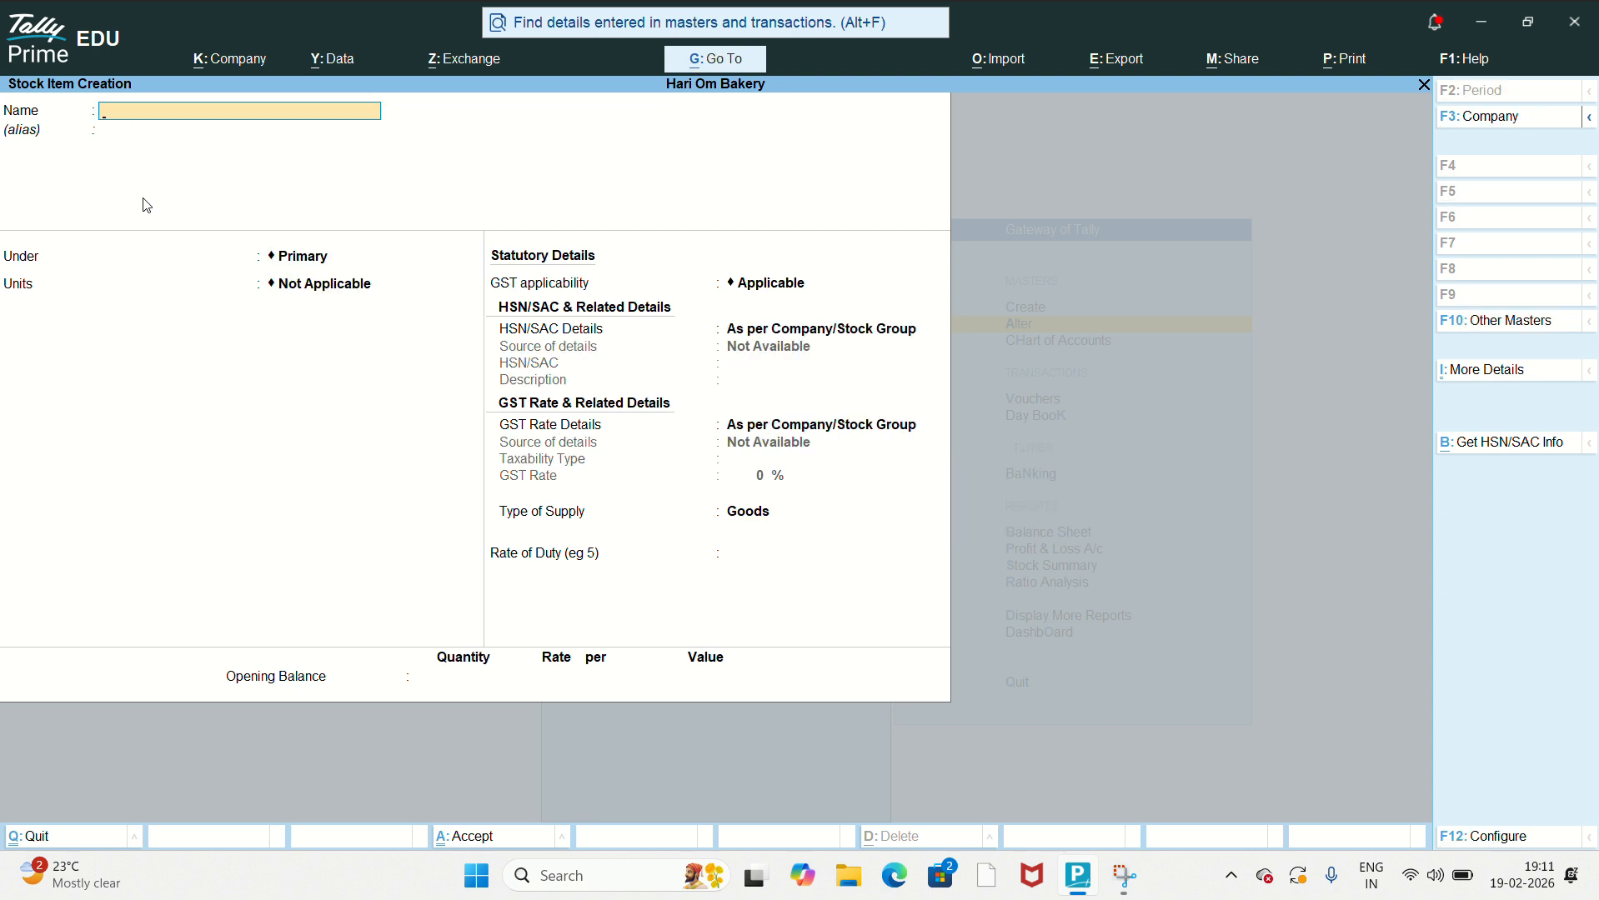
key("Escape")
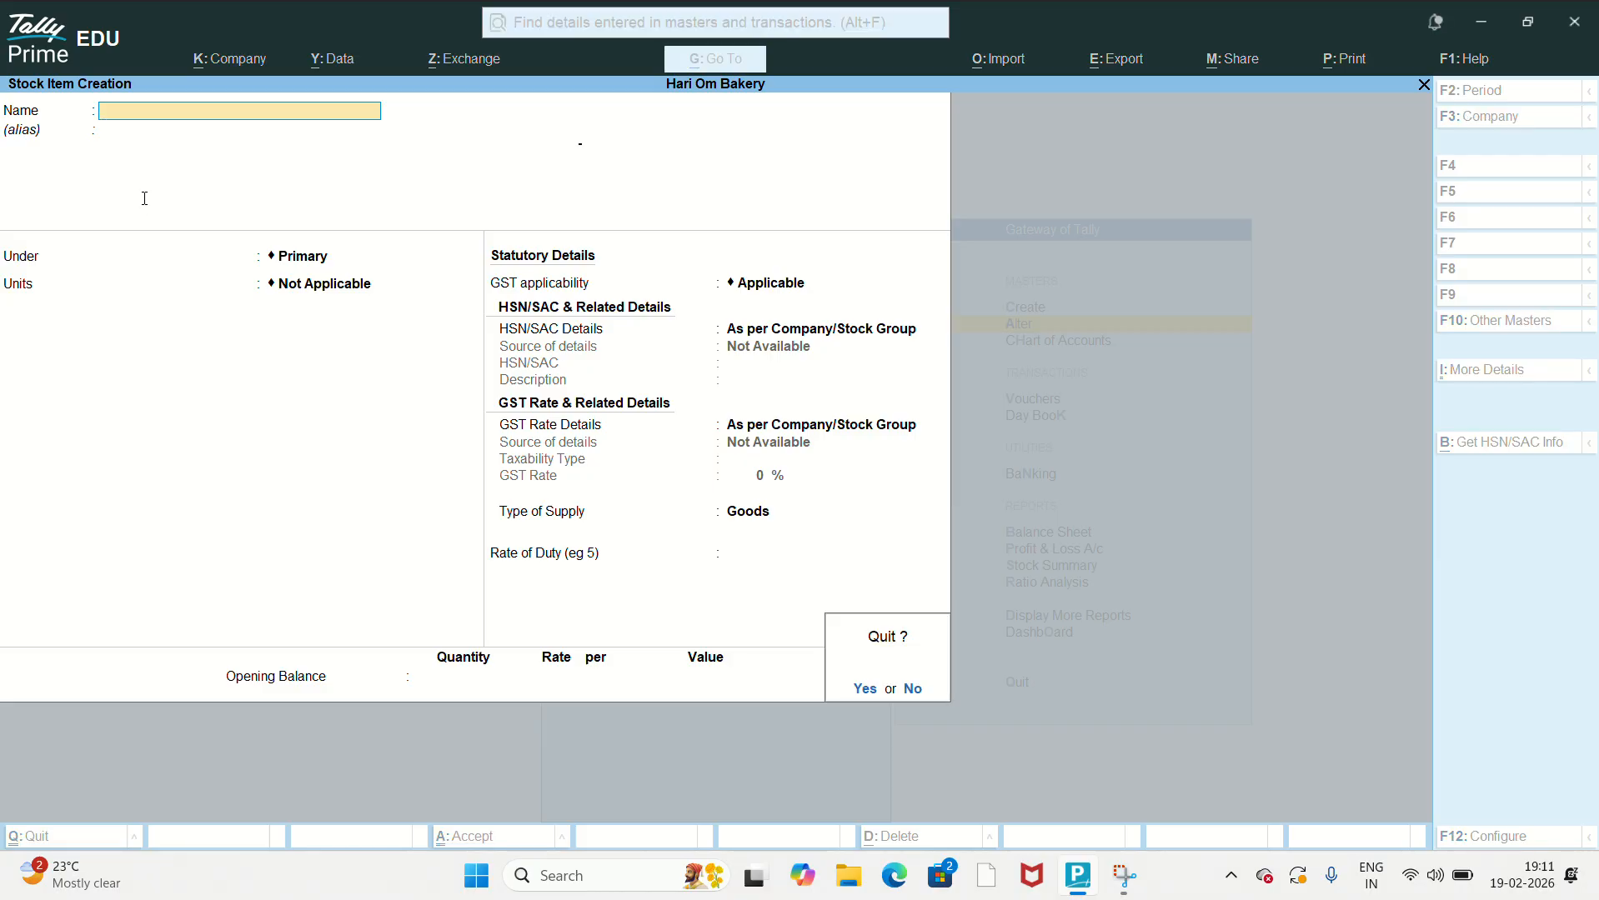
key("y")
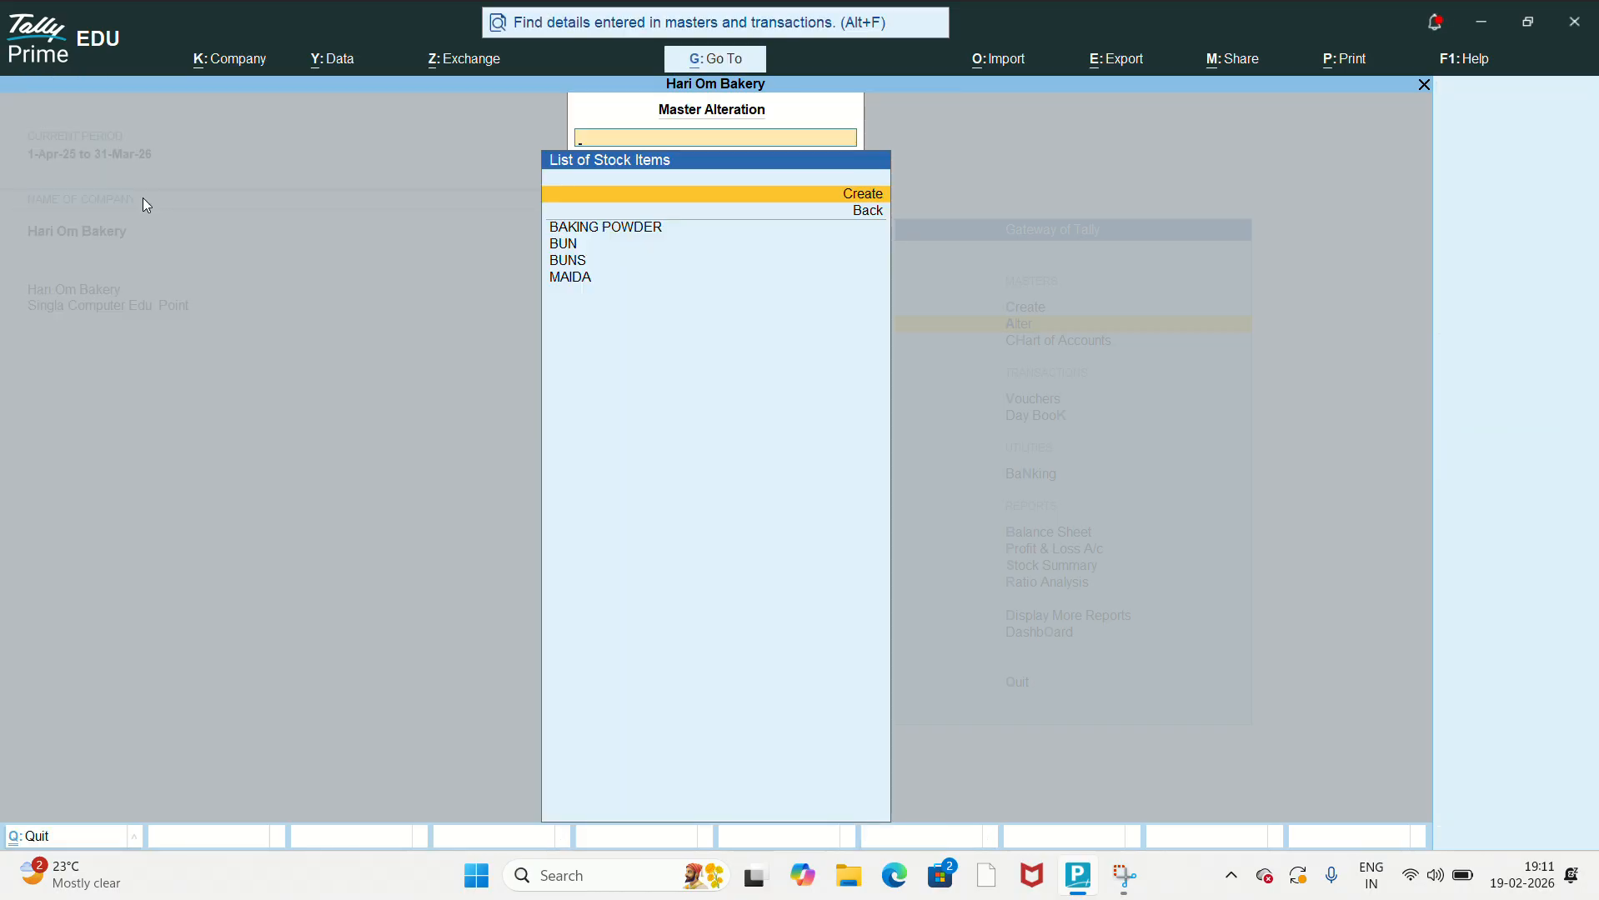
key("Escape")
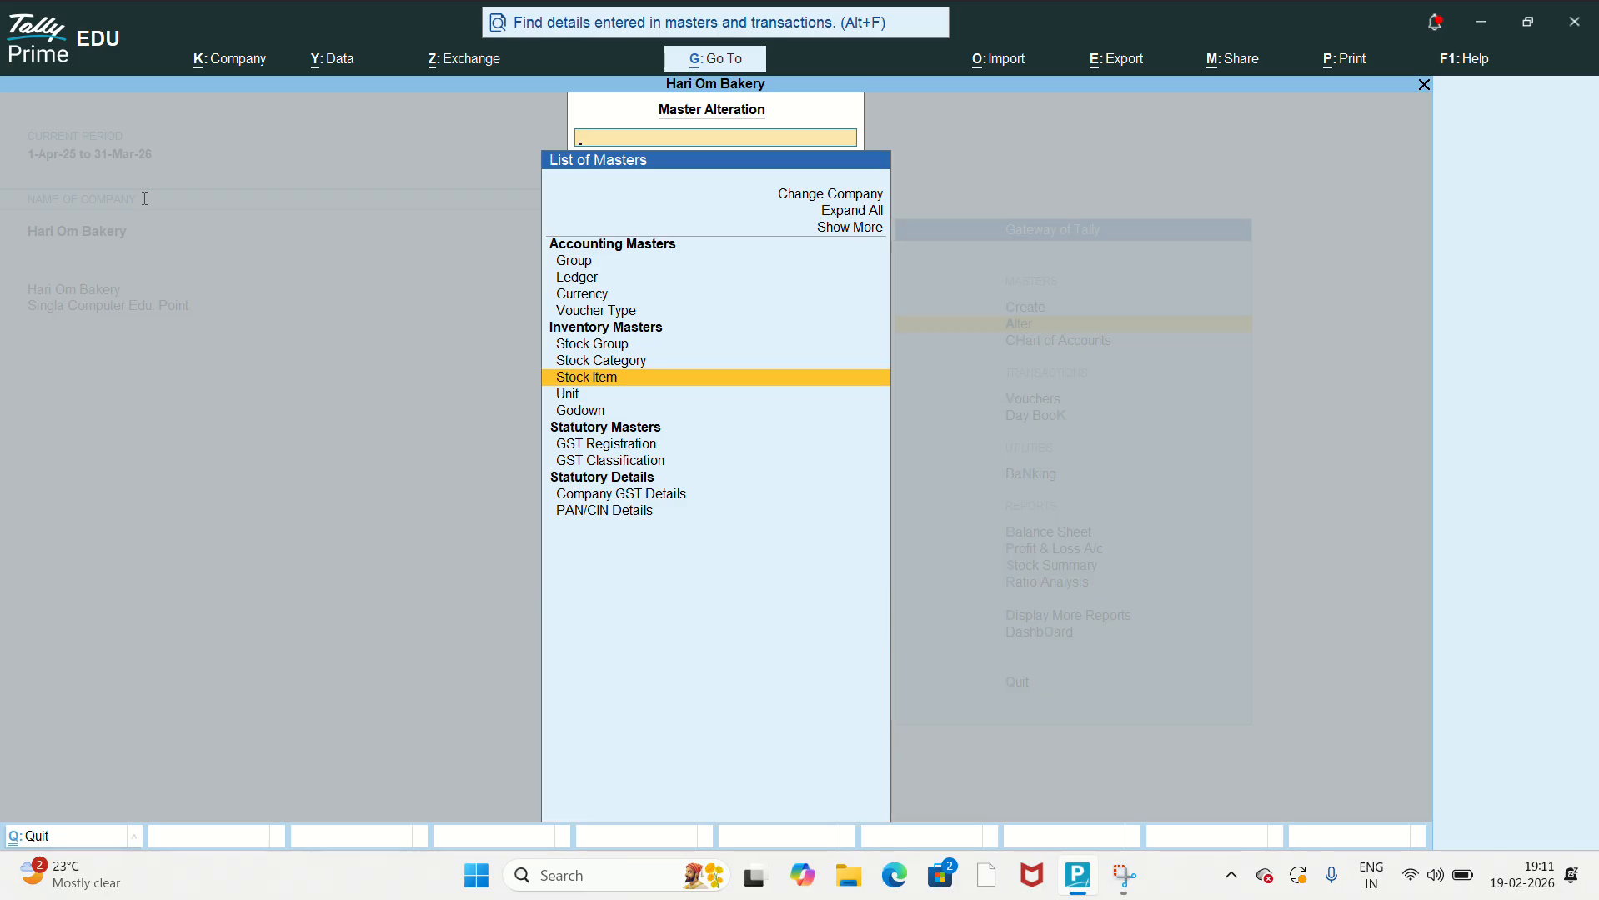
key("Up")
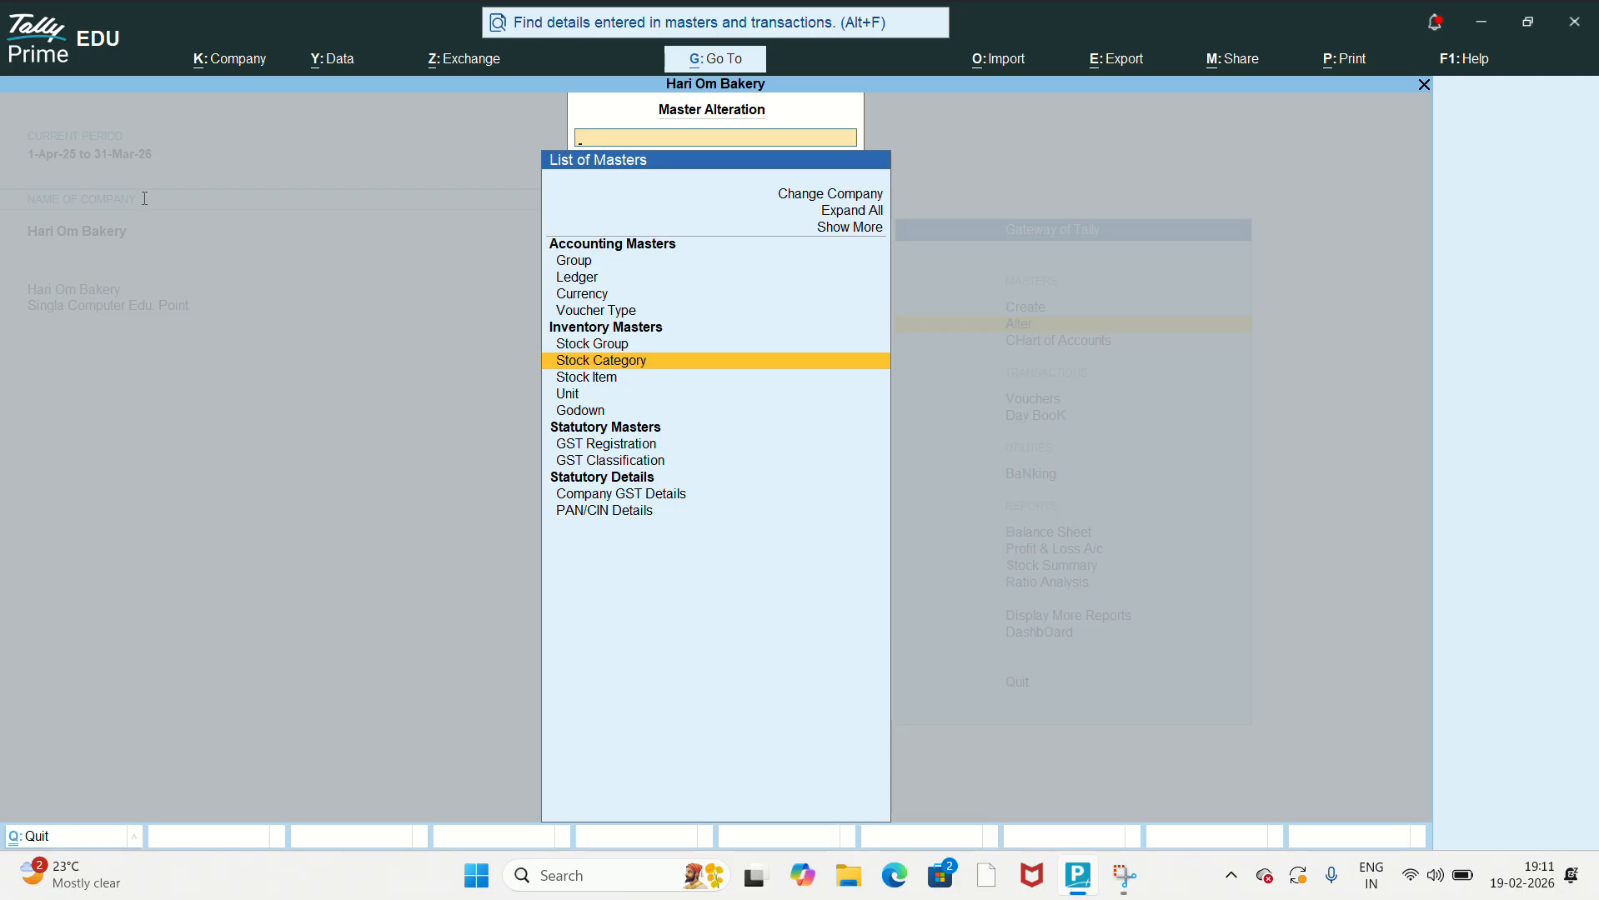
key("Escape")
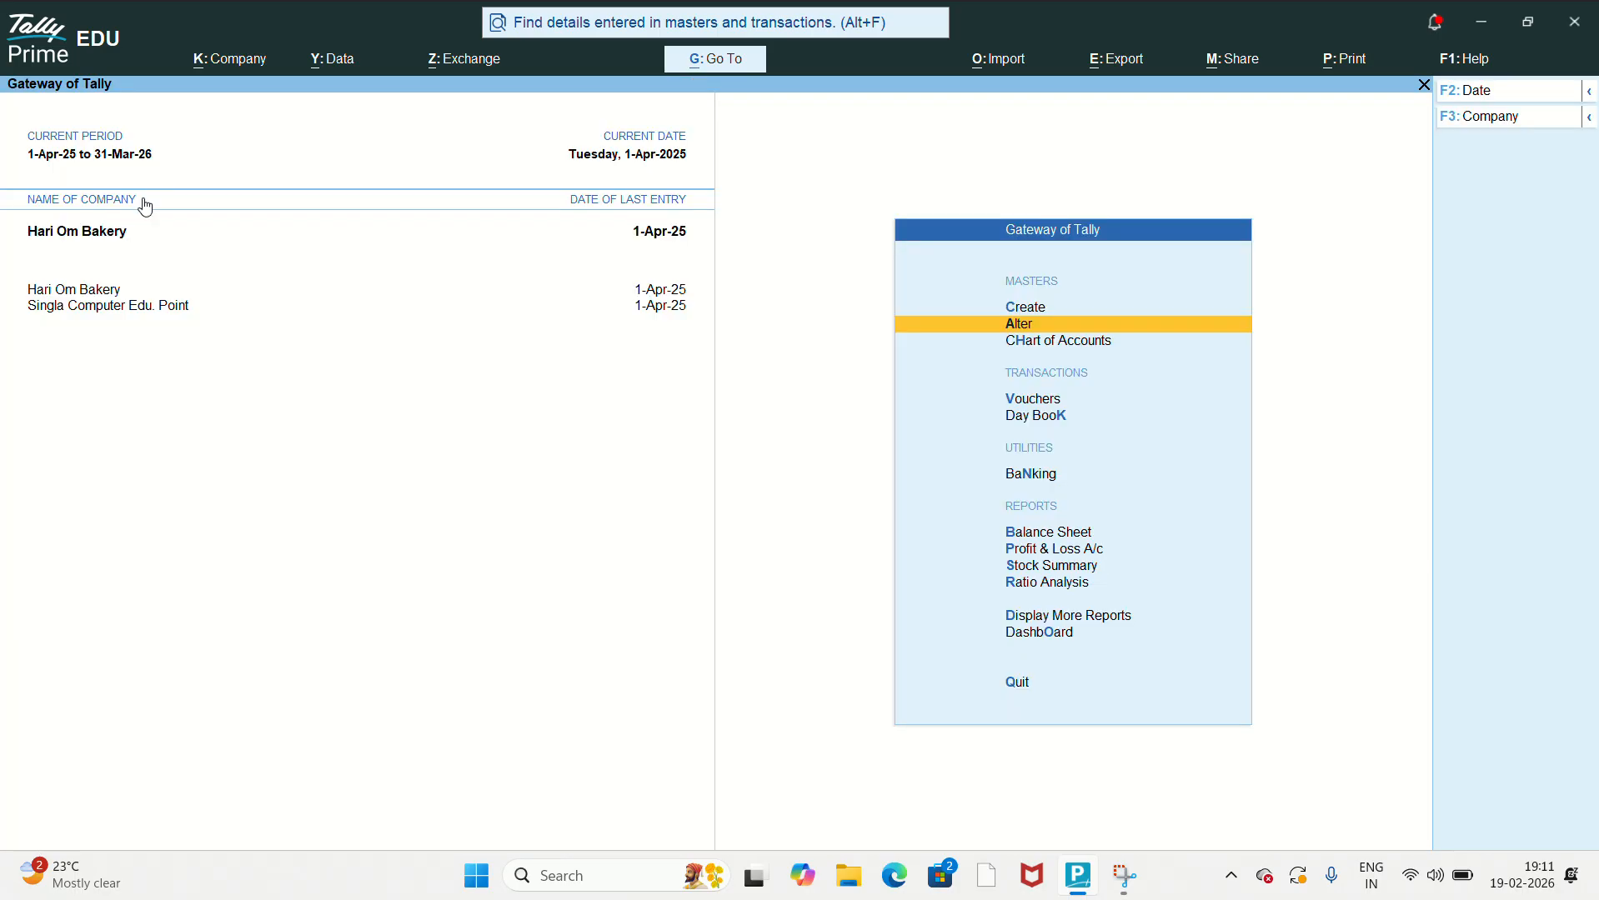
key("Down")
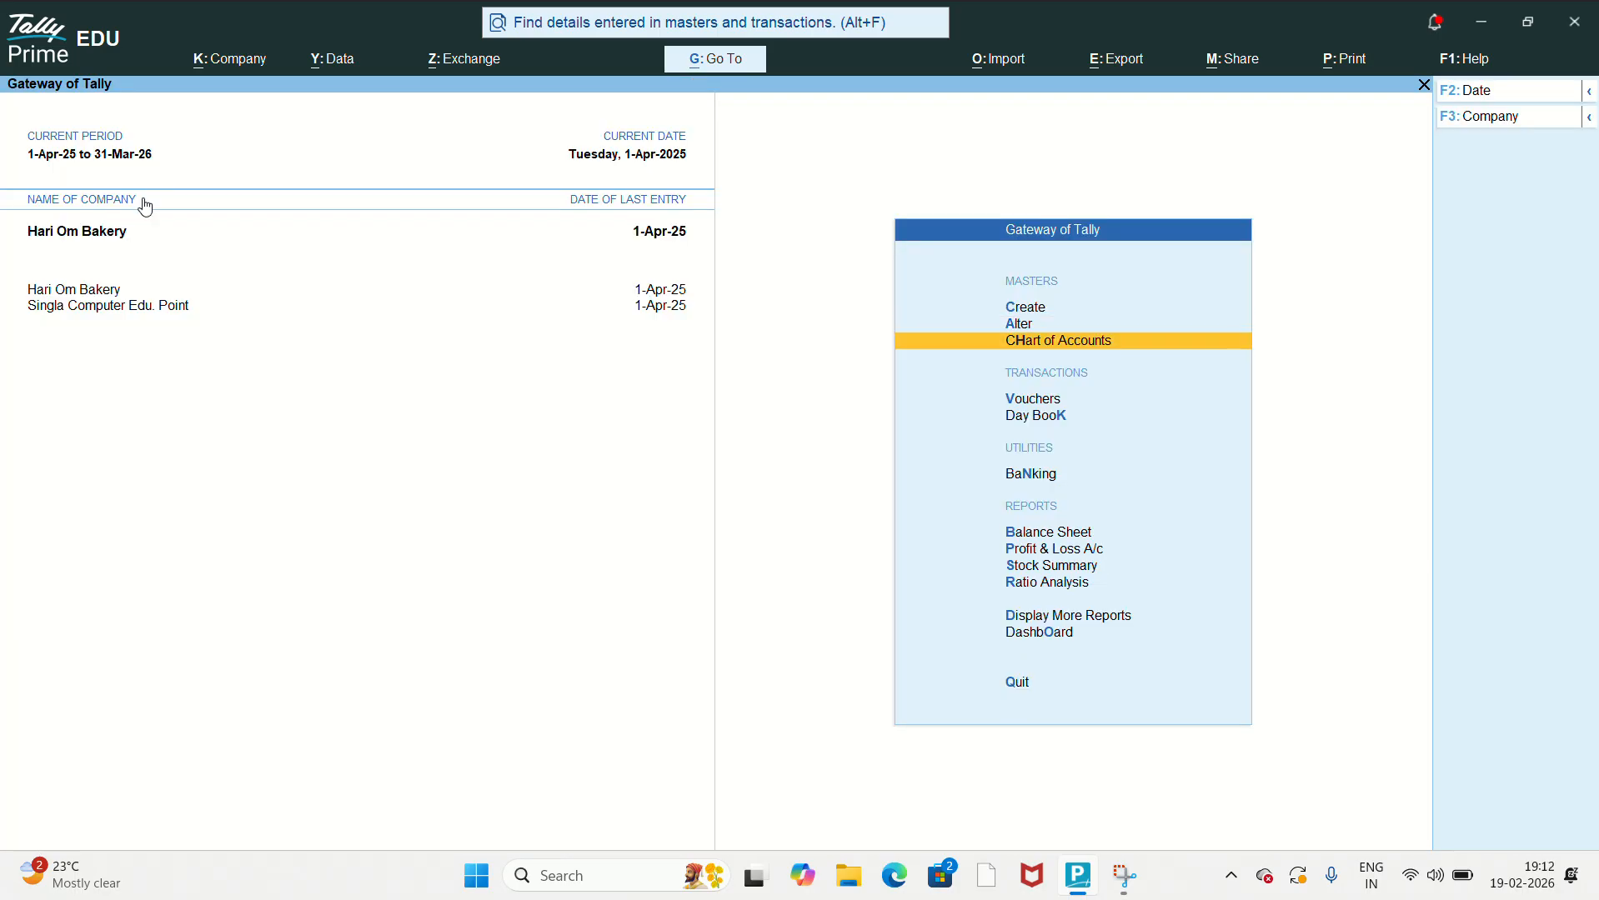
key("Down")
key("Return")
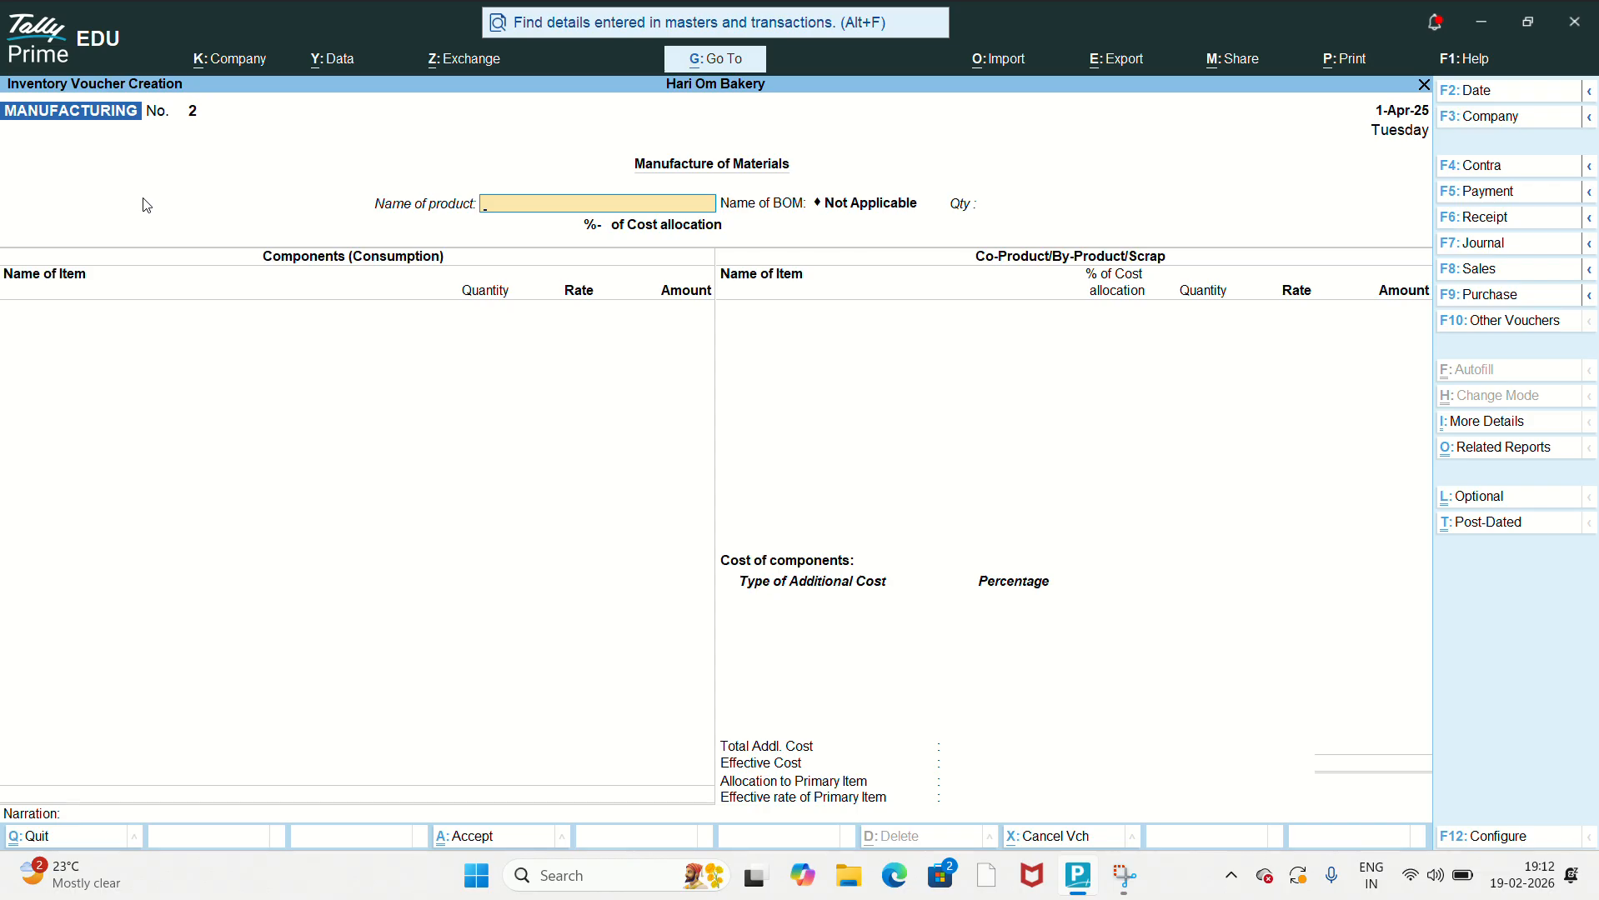
key("Escape")
key("y")
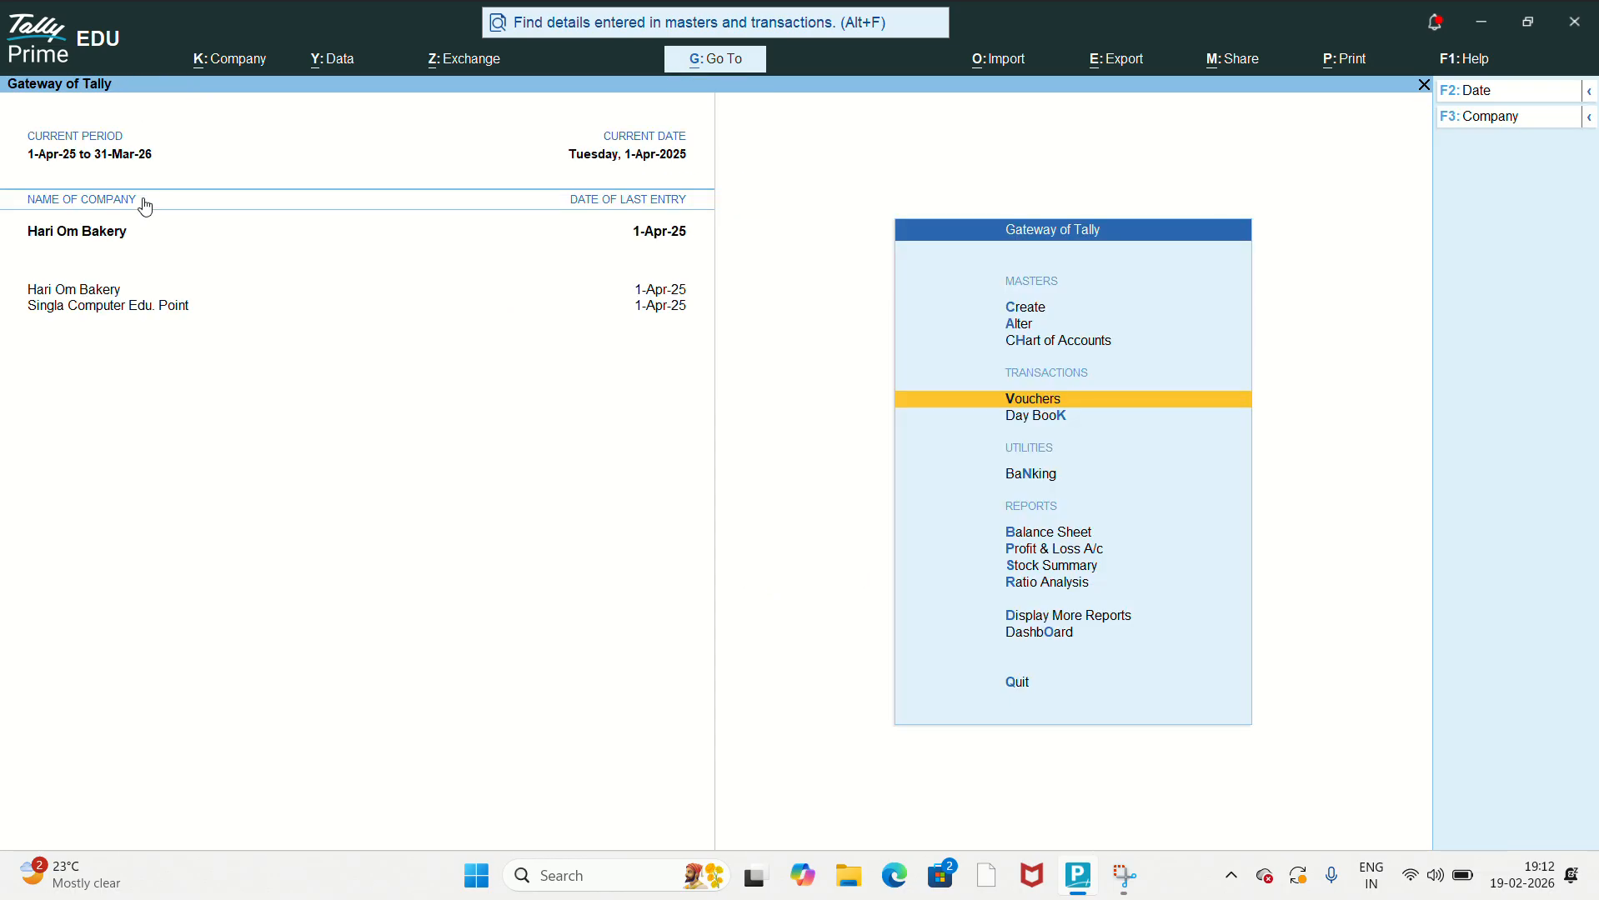
key("Up")
key("Up")
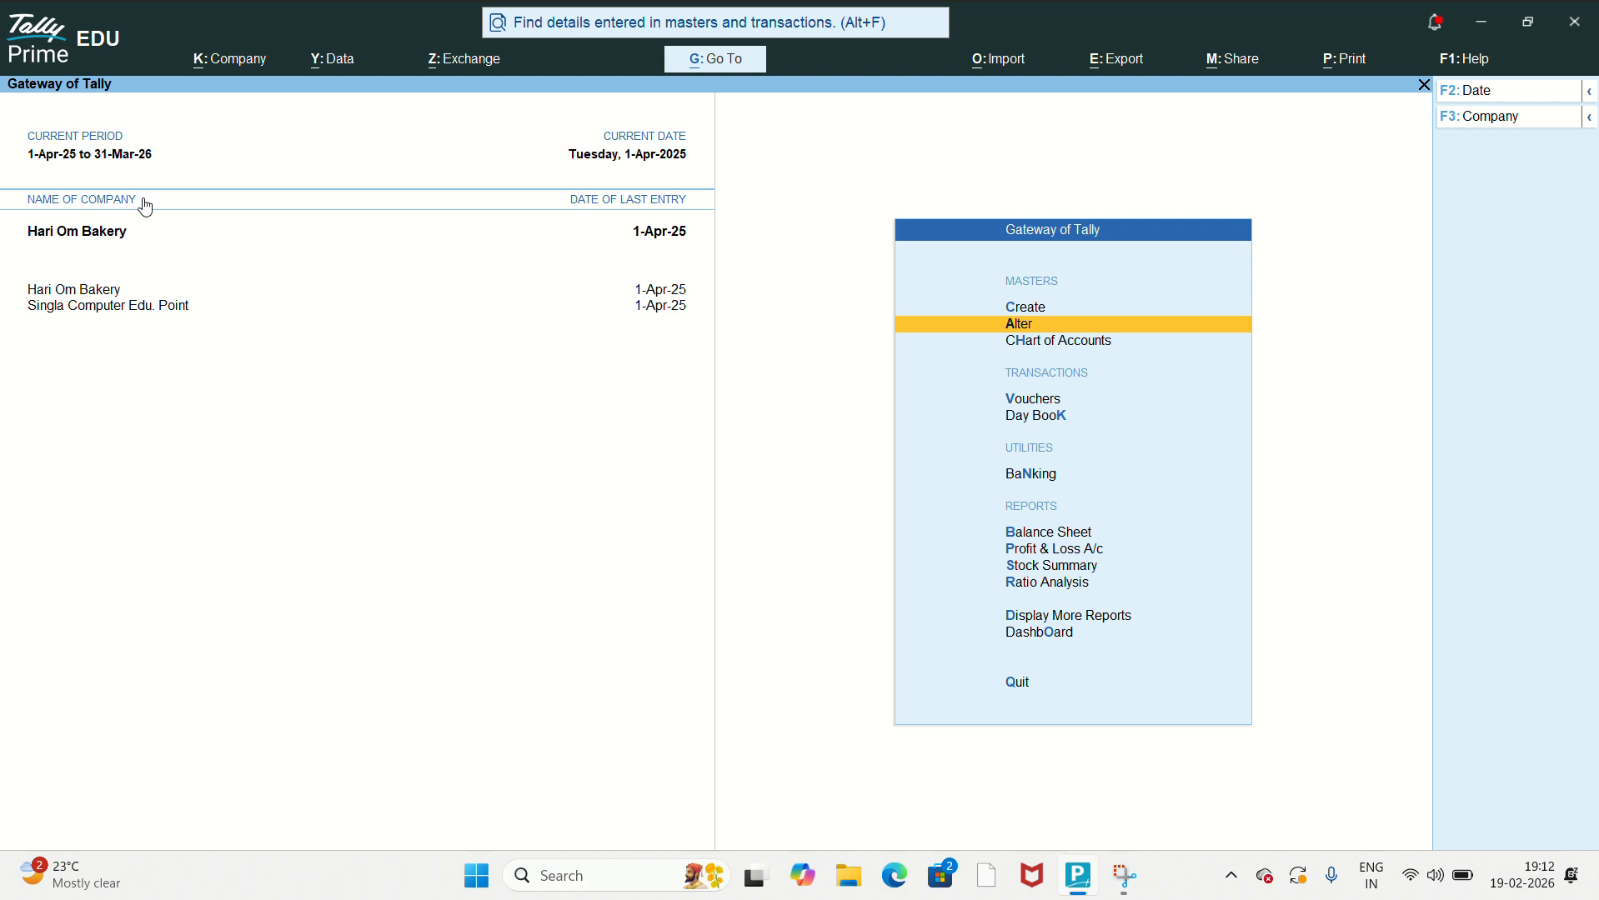
key("Up")
Step: Start a purchase voucher with supplier invoice number 67
key("v")
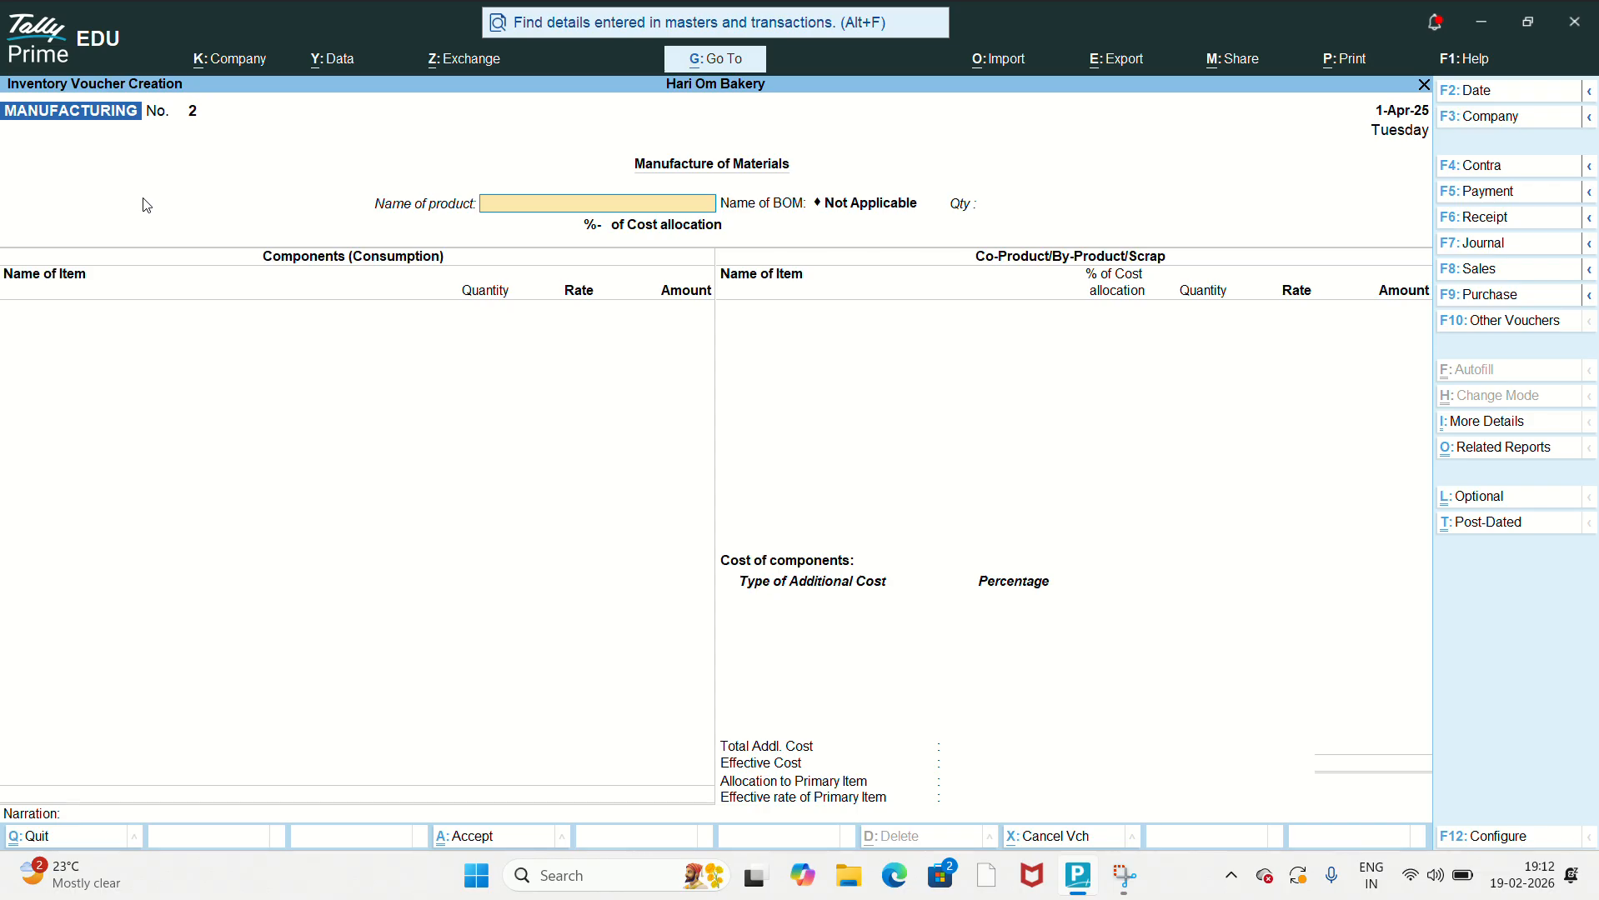
key("F9")
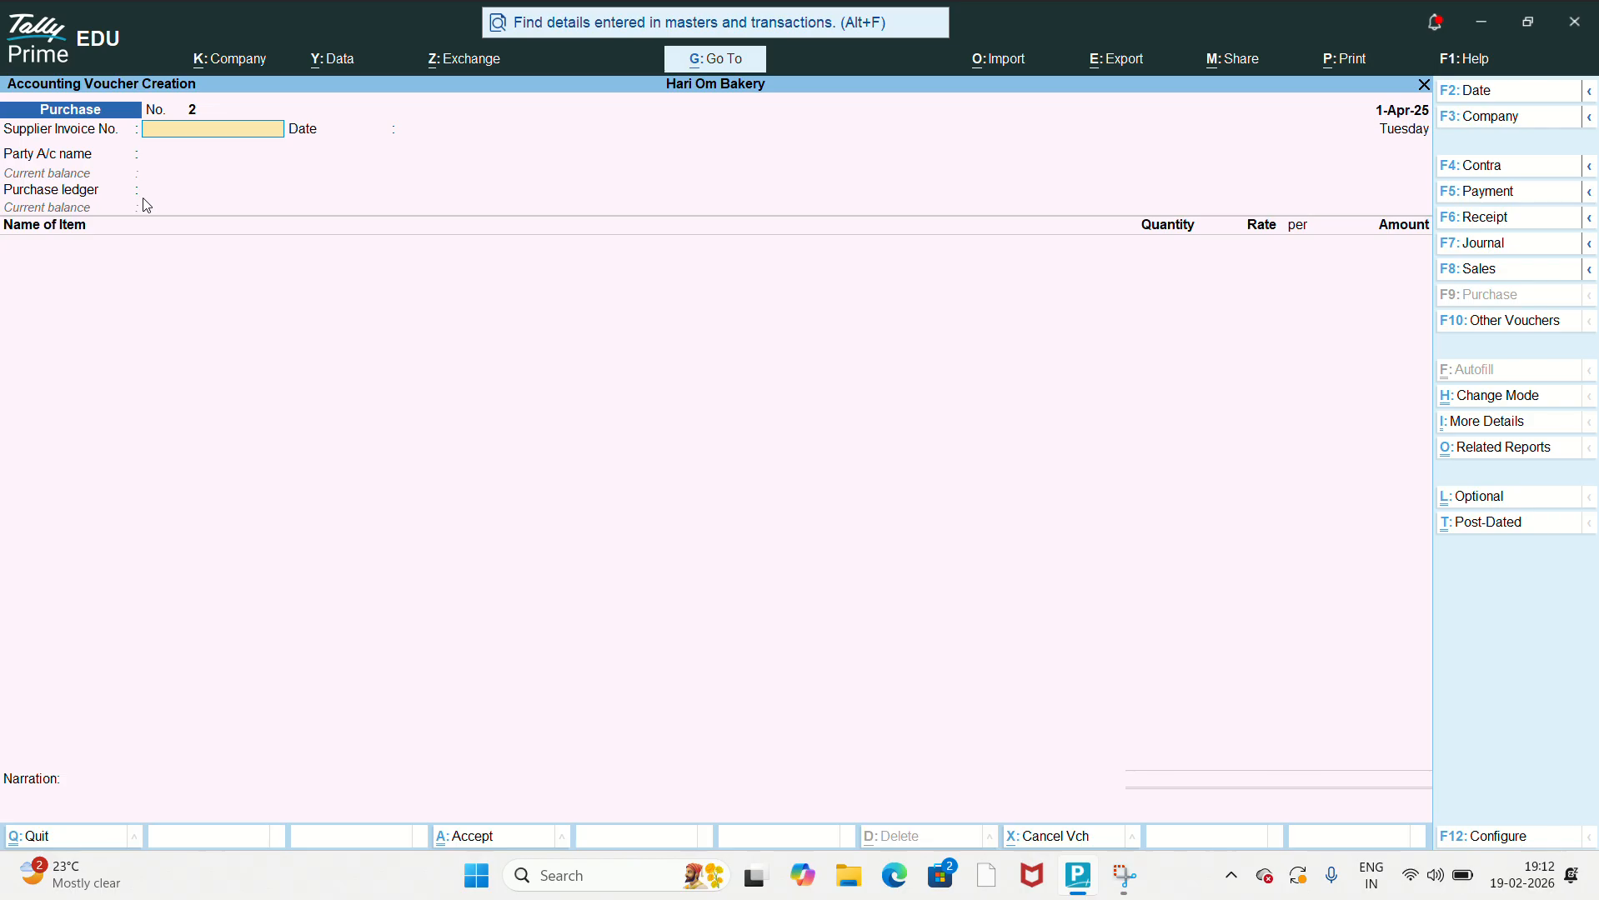
type("67")
key("Return")
Step: Keep the invoice date 1-Apr-25, use Cash as the party with its default details, and select PURCHASE as the purchase ledger
key("Return")
key("Return")
key("Return")
key("Return")
key("Return")
key("Return")
key("Return")
key("Return")
key("Return")
key("Return")
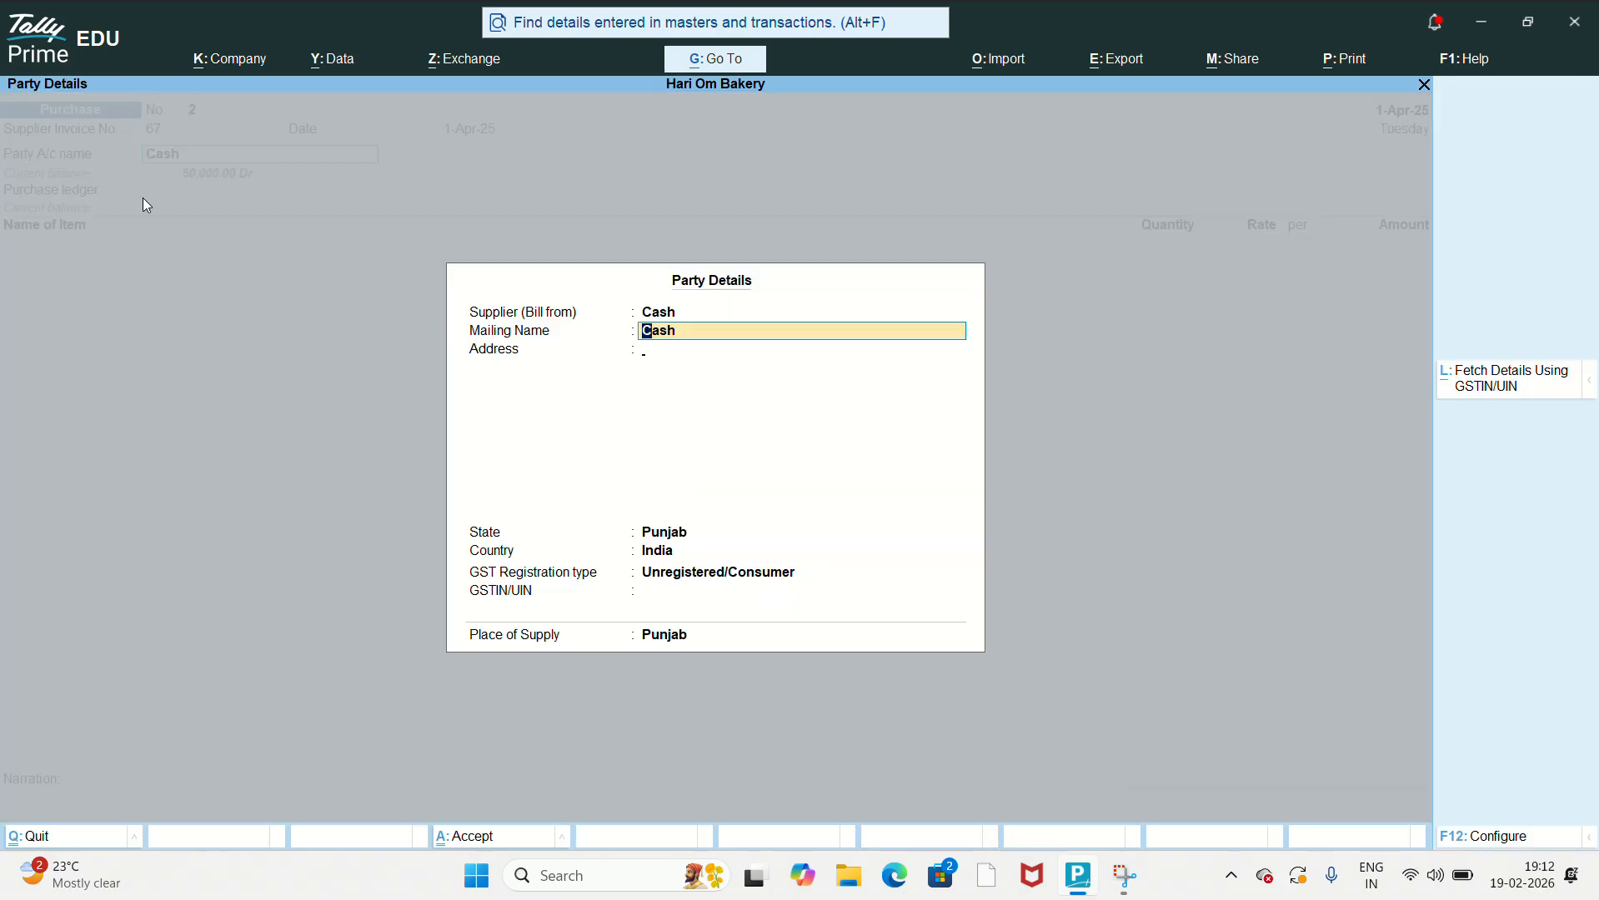
key("Return")
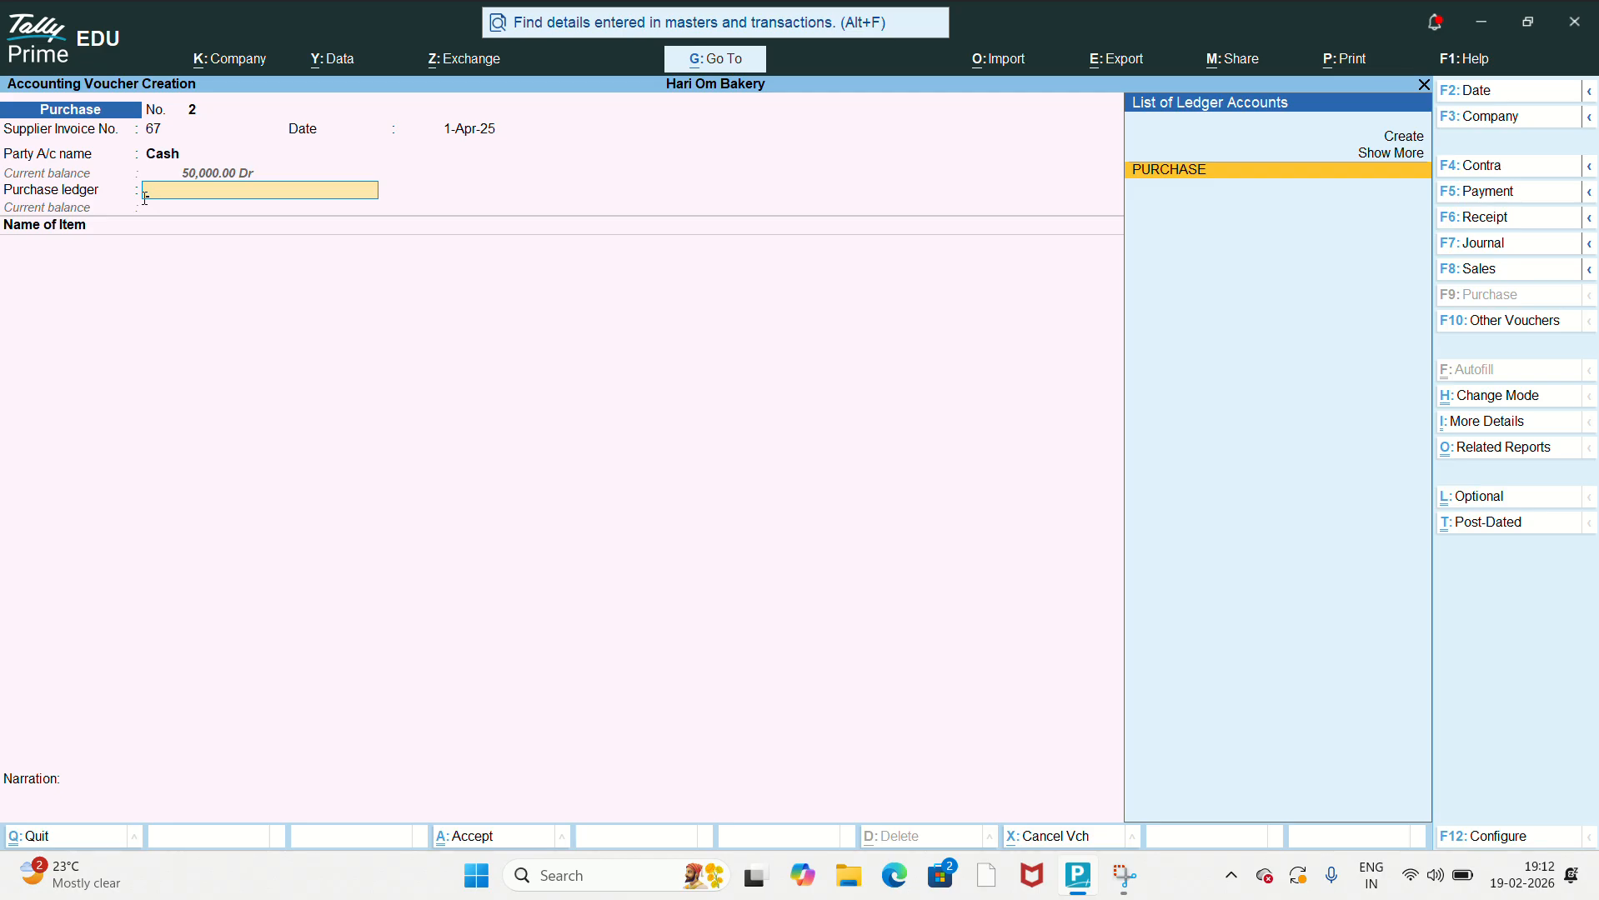
key("Return")
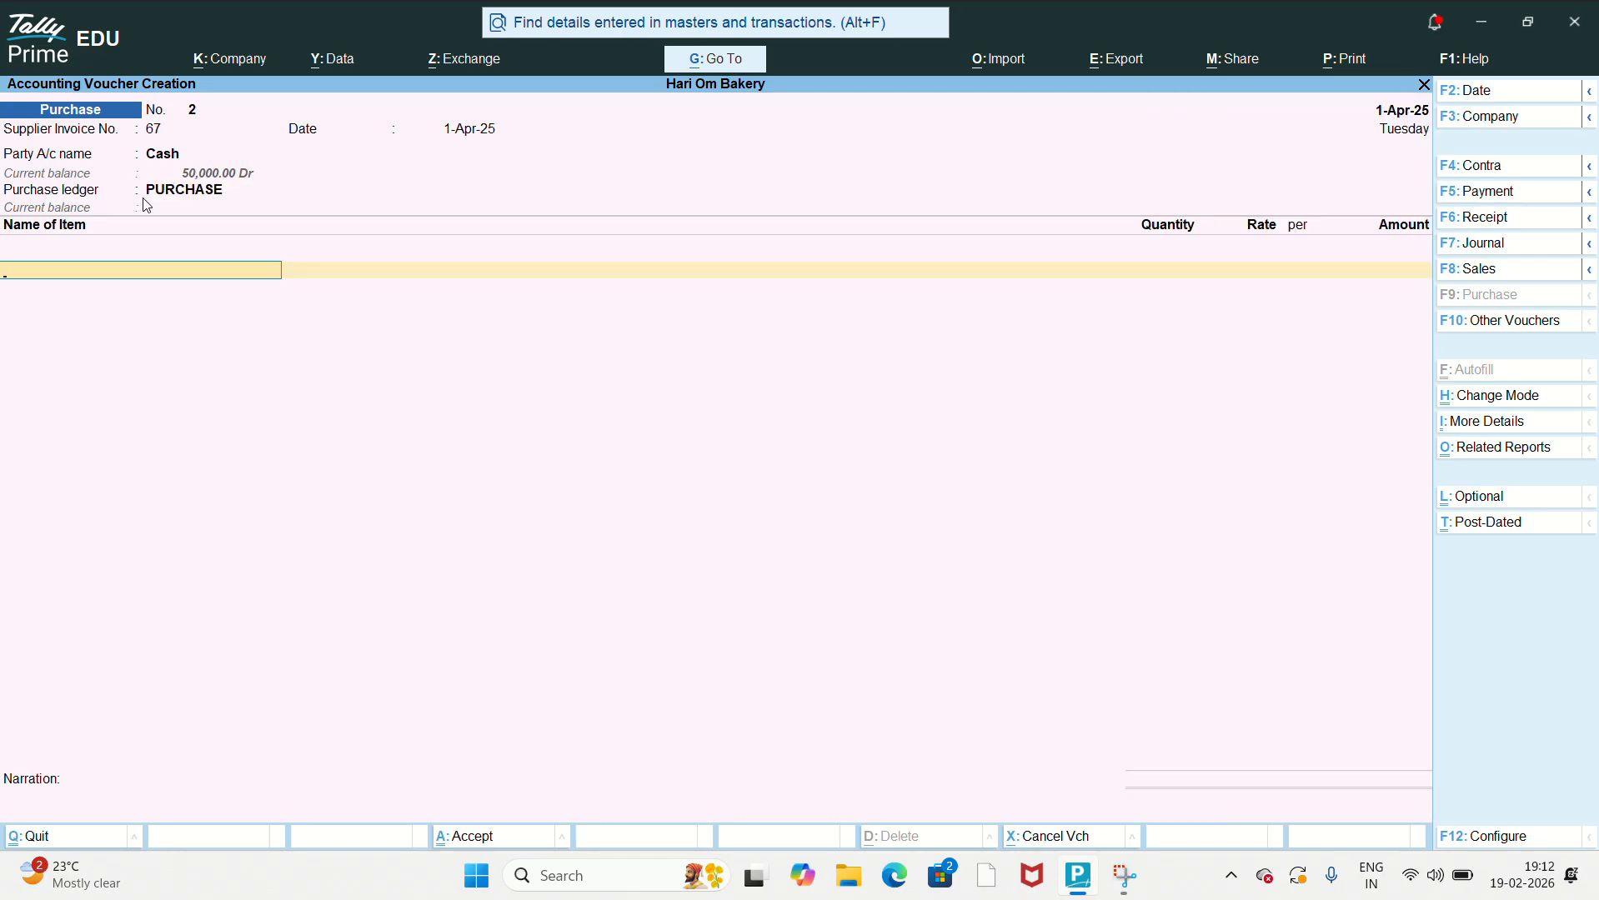
Step: Add BAKING POWDER to the purchase voucher with a quantity of 100 GRAMS at a rate of 0.45 per GRAMS
type("B")
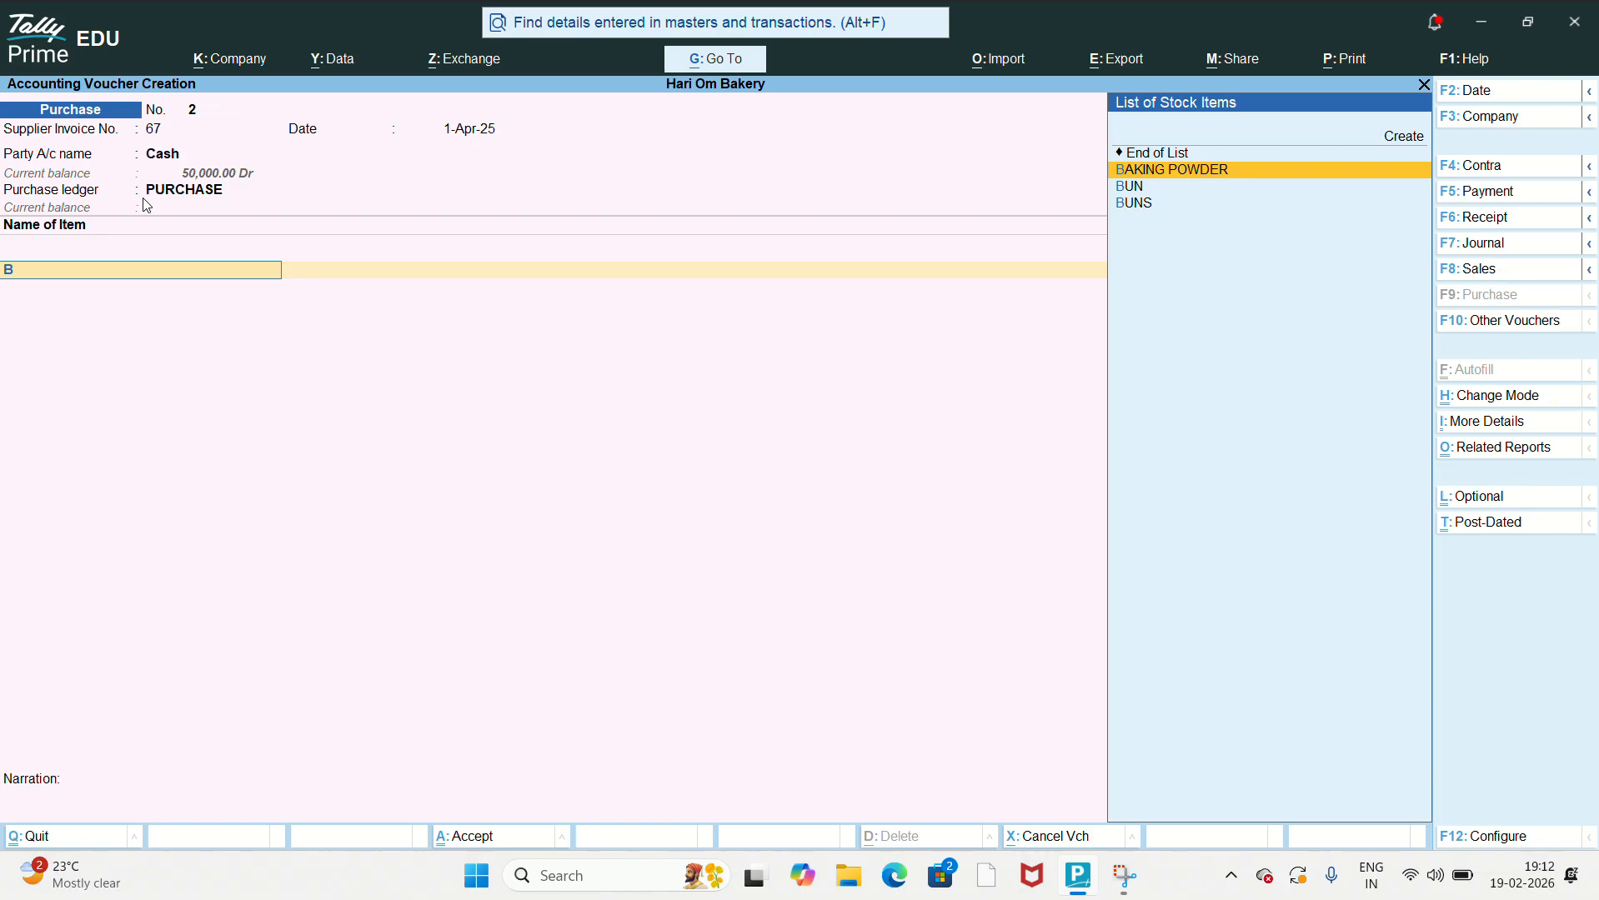
key("Return")
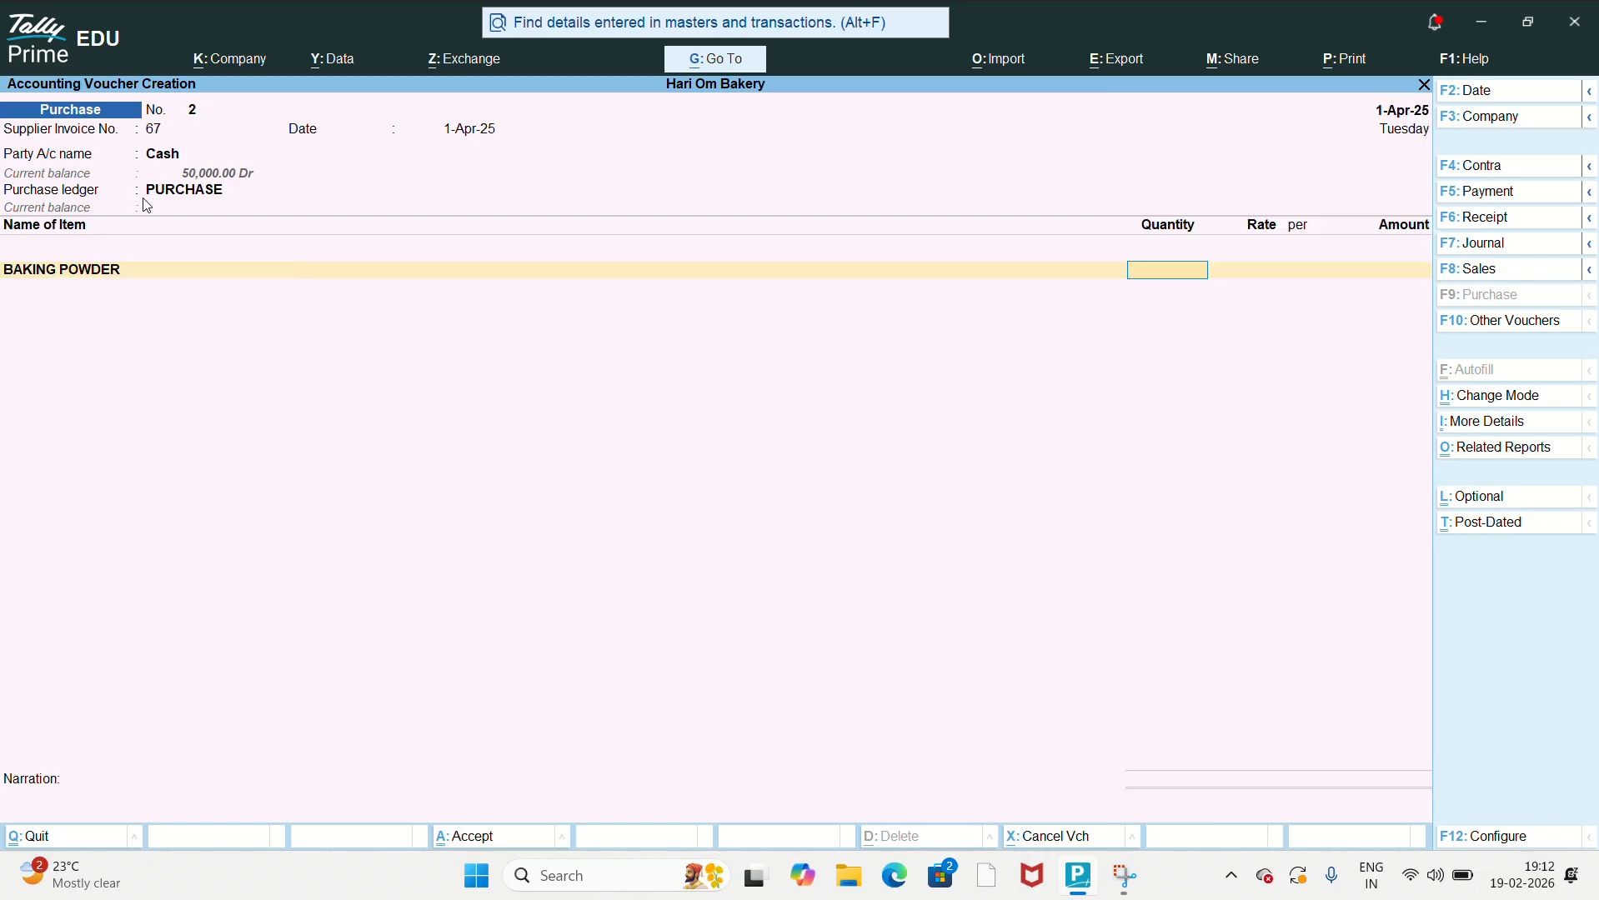
type("100")
key("Return")
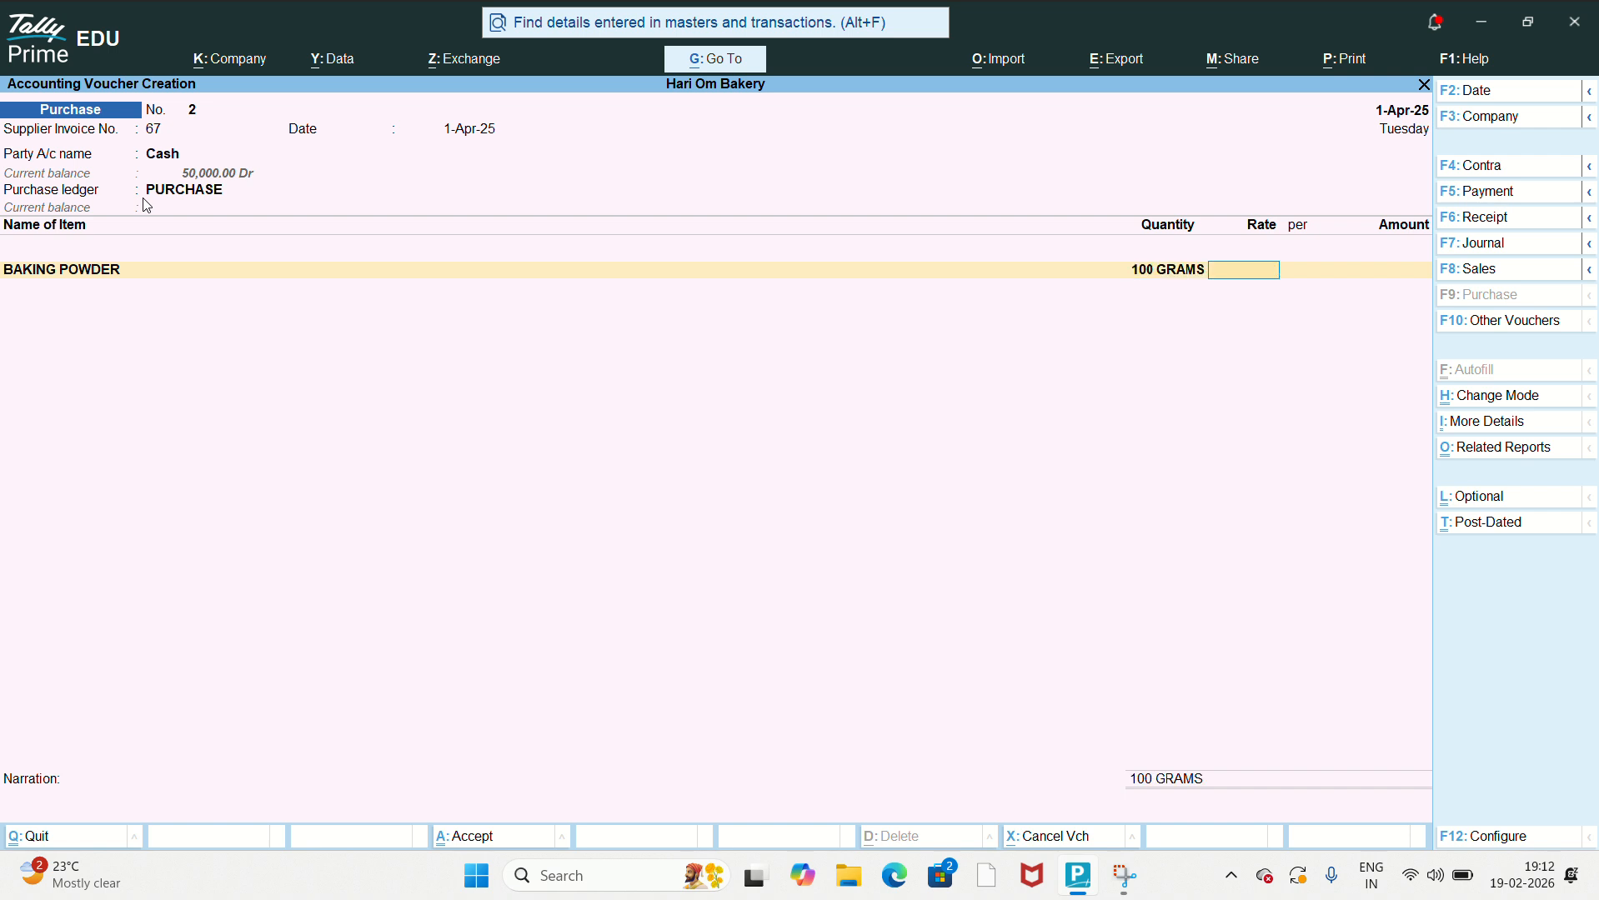
type("0.45")
key("Return")
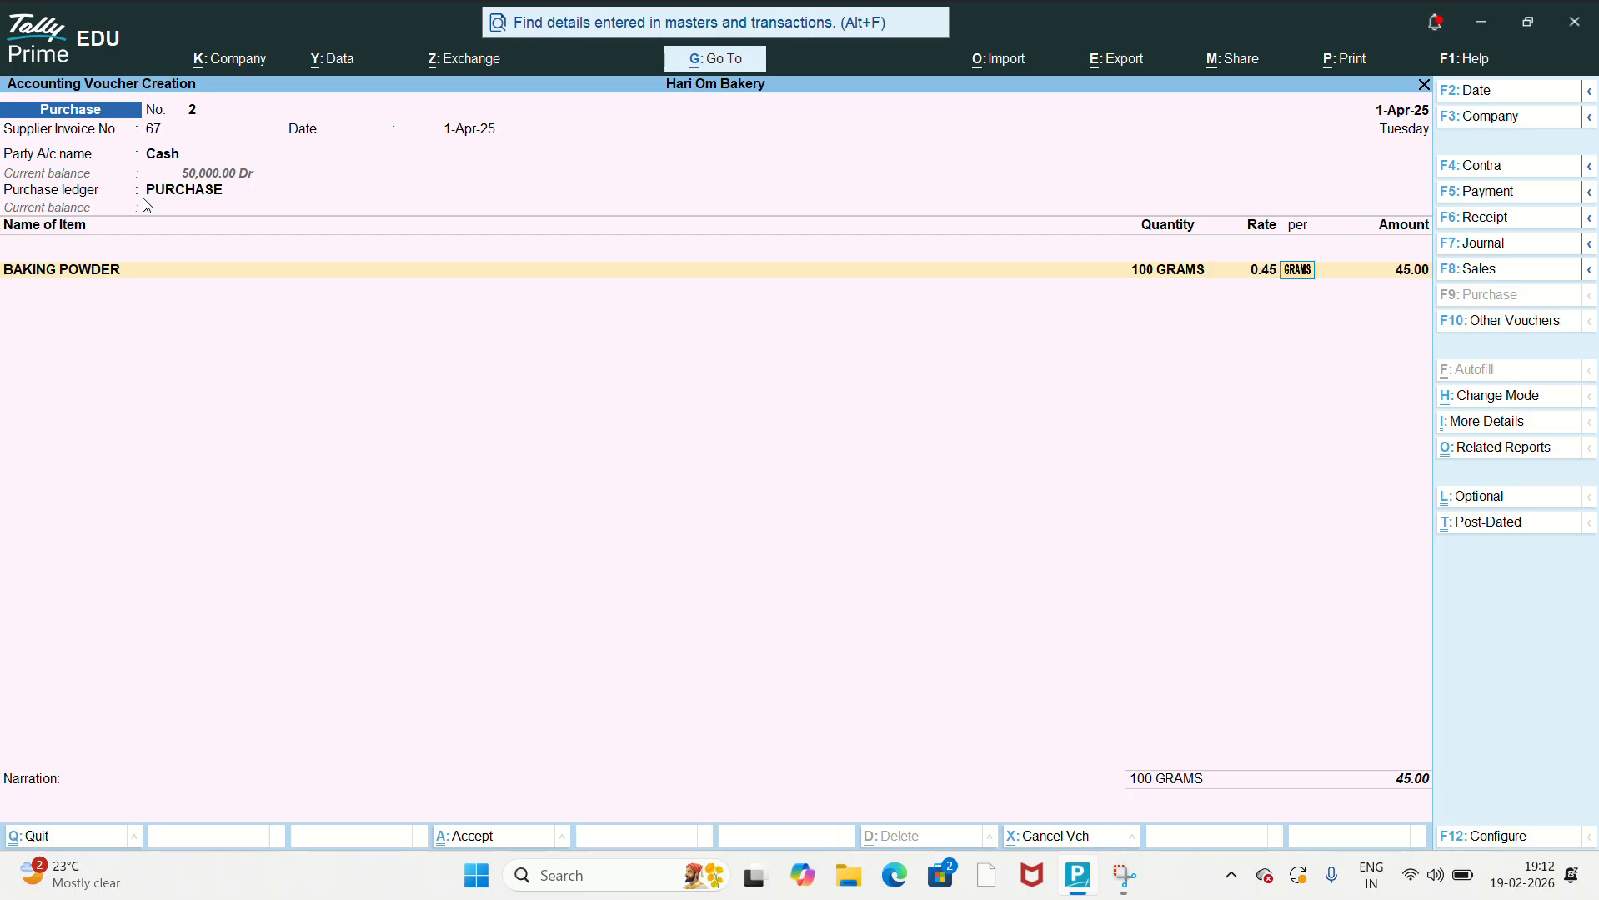
key("Return")
key("Return")
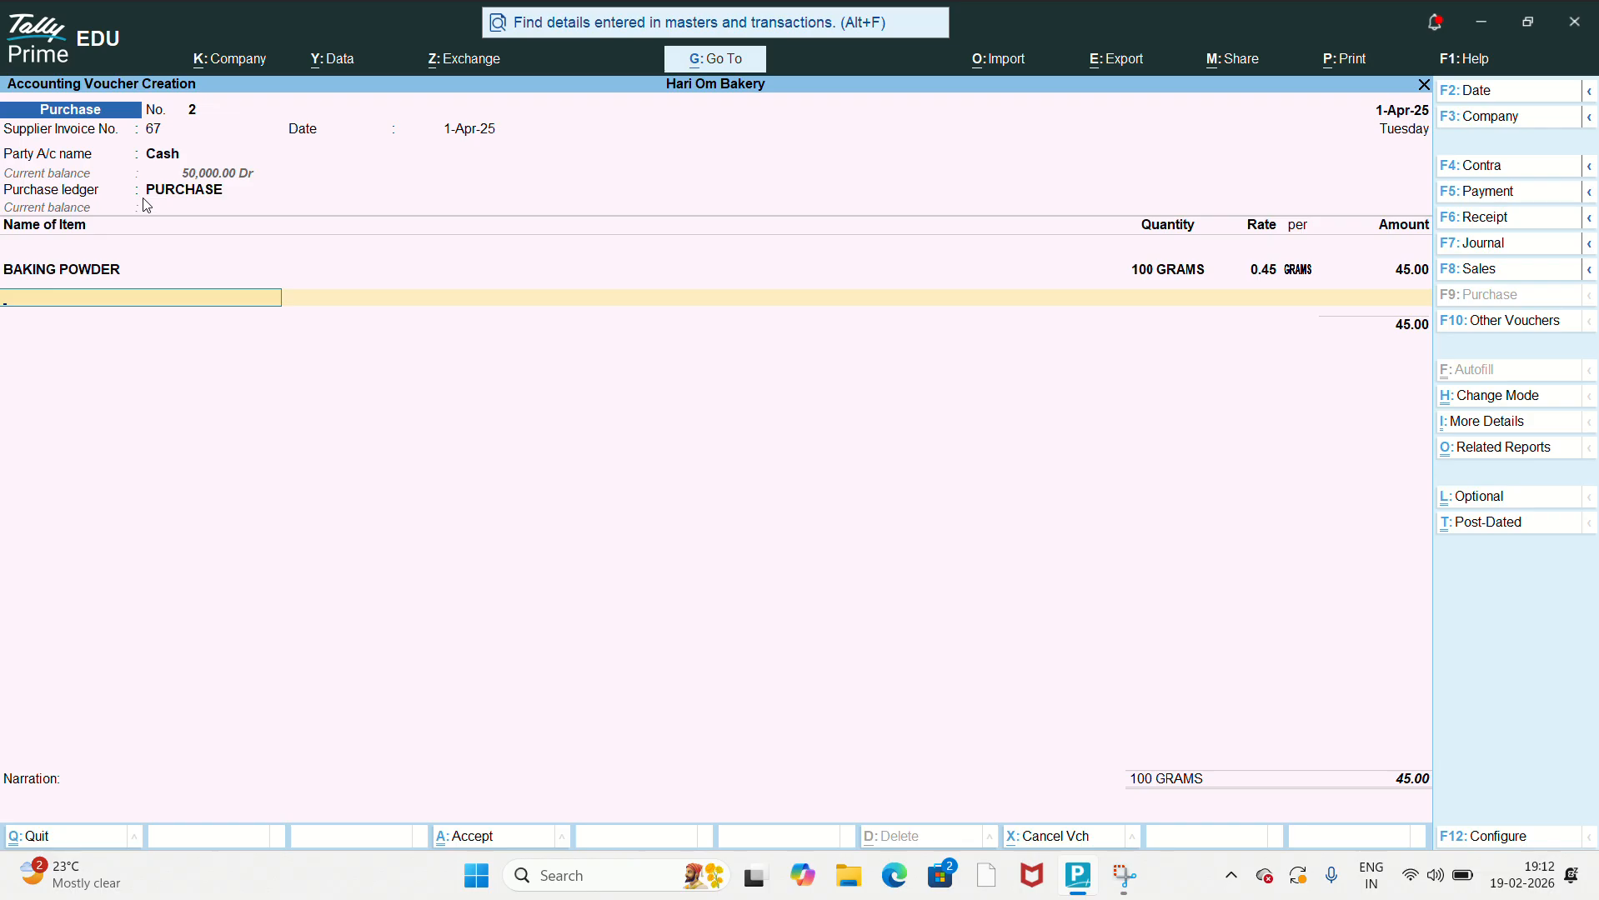
Step: Add MAIDA to the purchase voucher with a quantity of 1000 KGS at a rate of 30 per KGS
type("M")
key("Return")
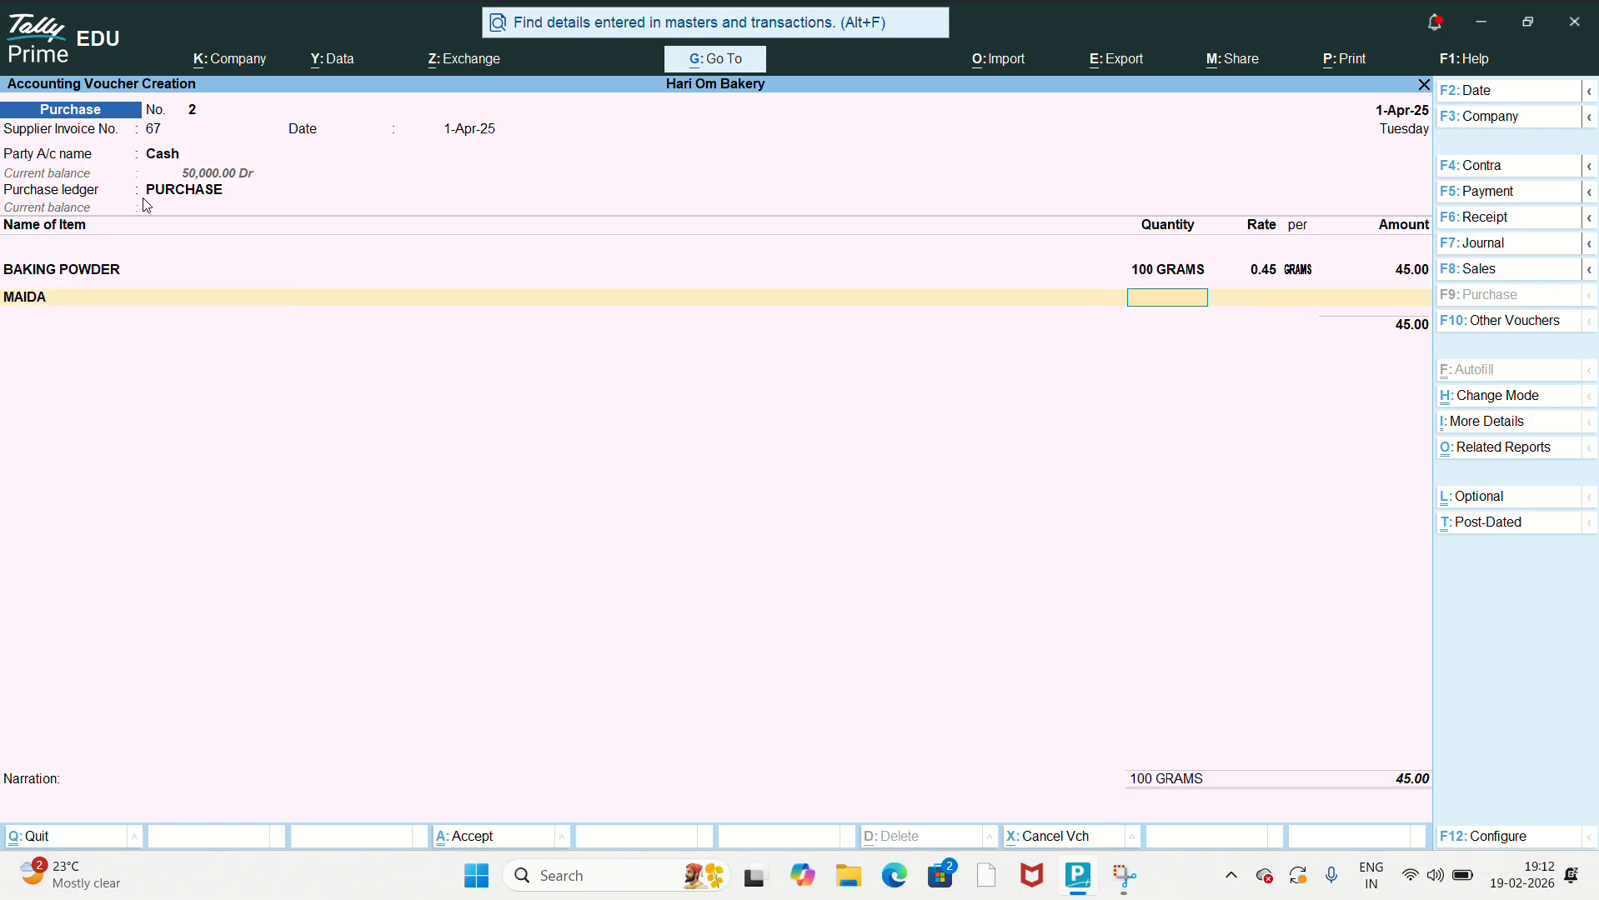
type("1000")
key("Return")
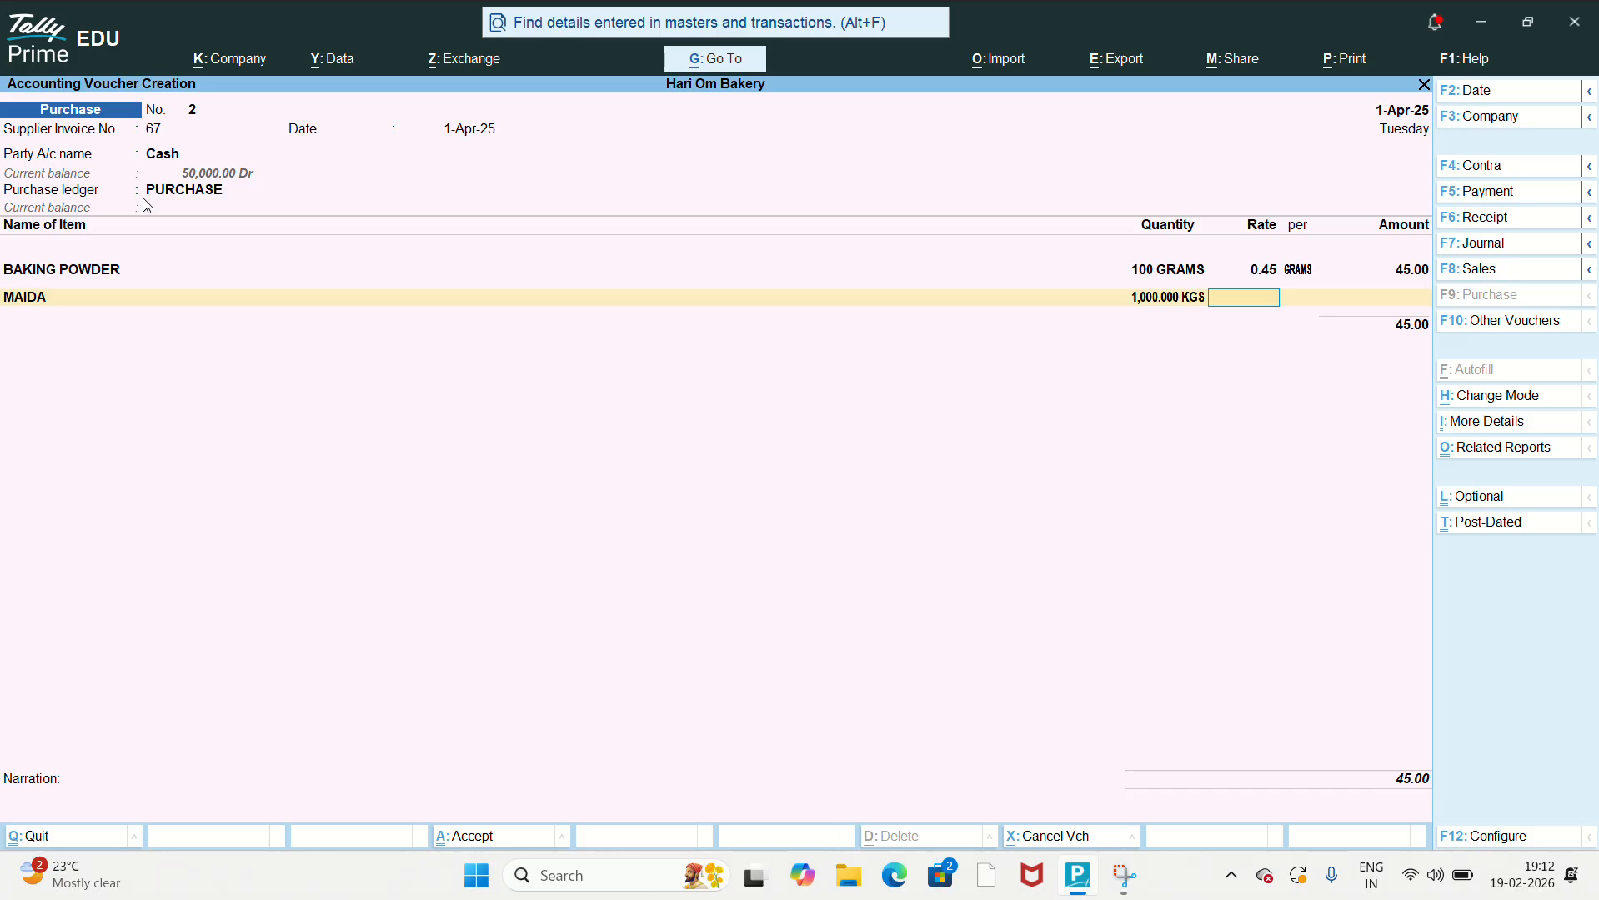
type("30")
key("Return")
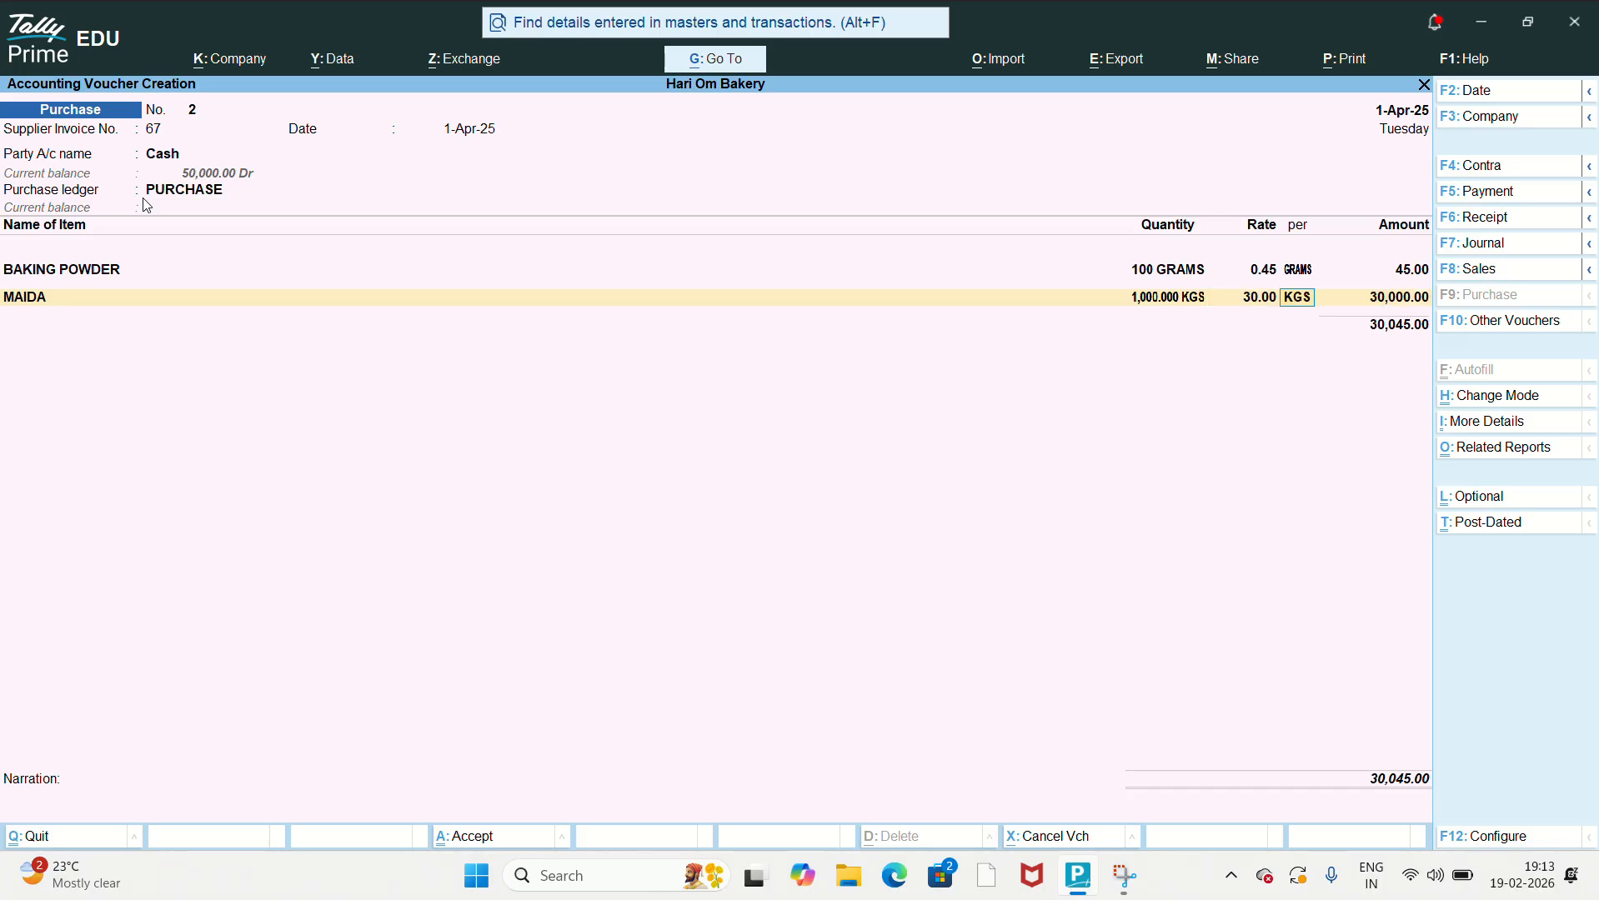
Step: Save the purchase voucher and return to the Gateway of Tally
key("ctrl")
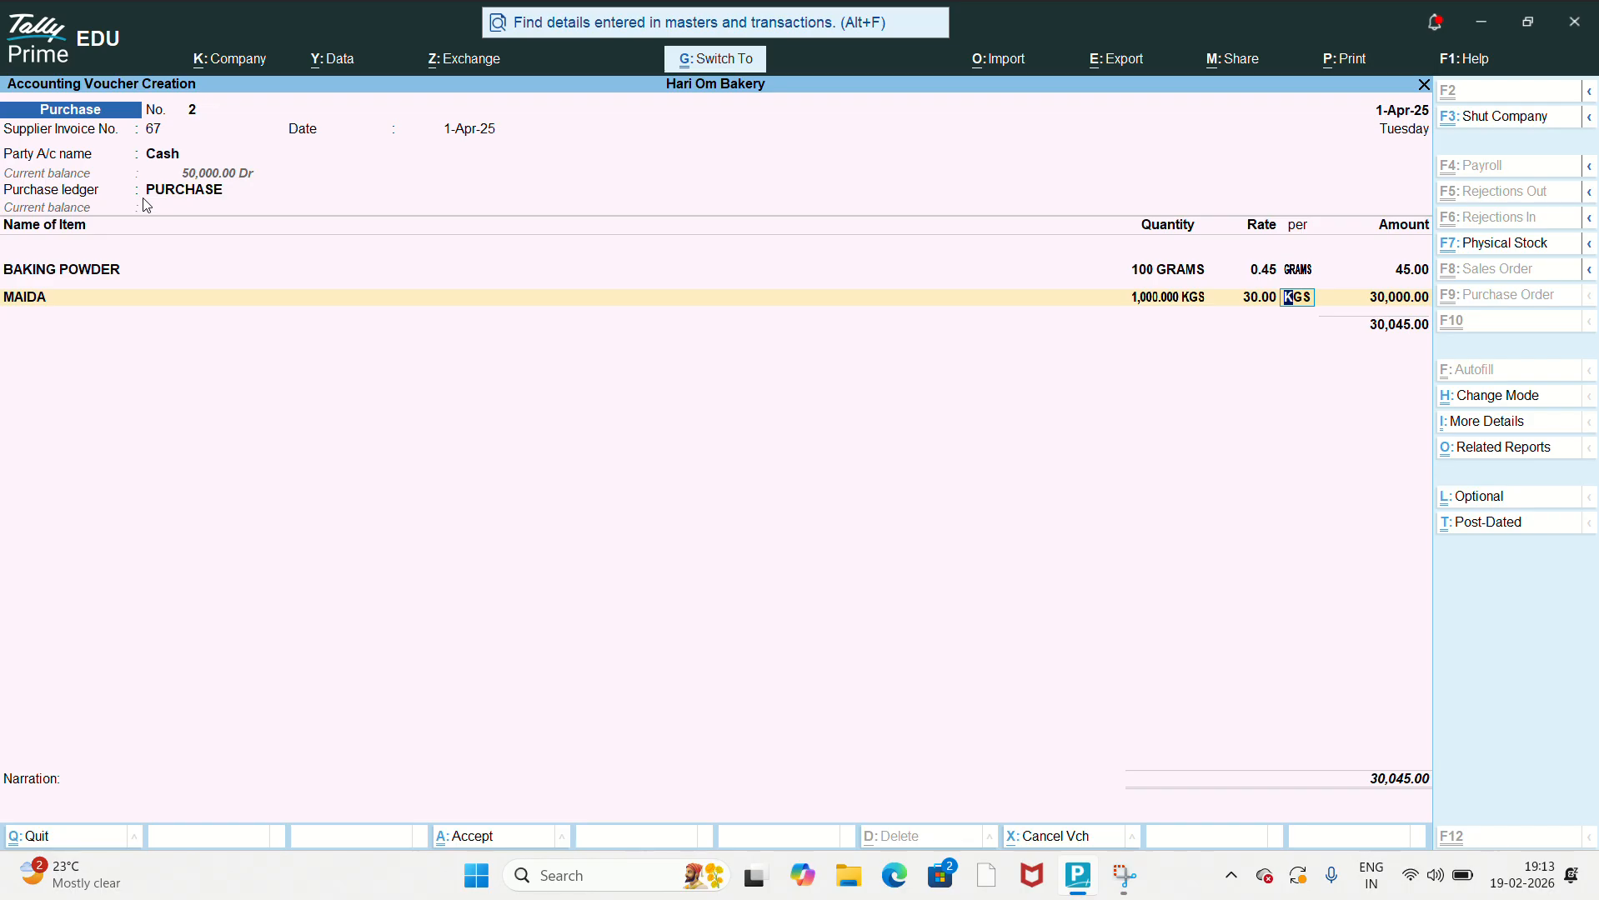
key("ctrl+a")
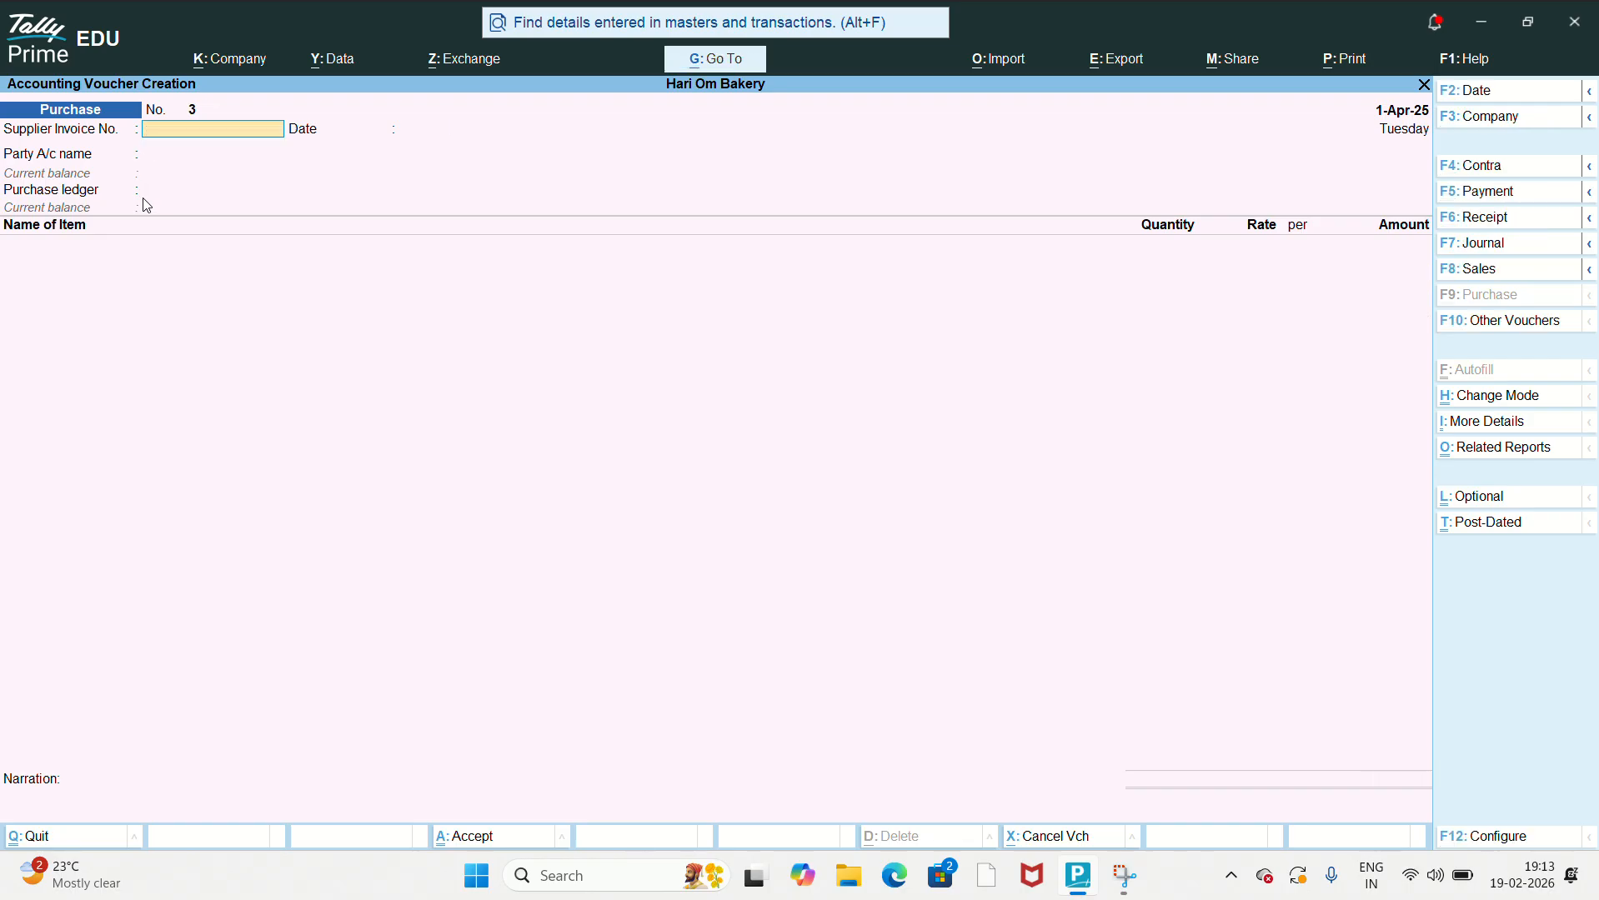
key("Escape")
key("y")
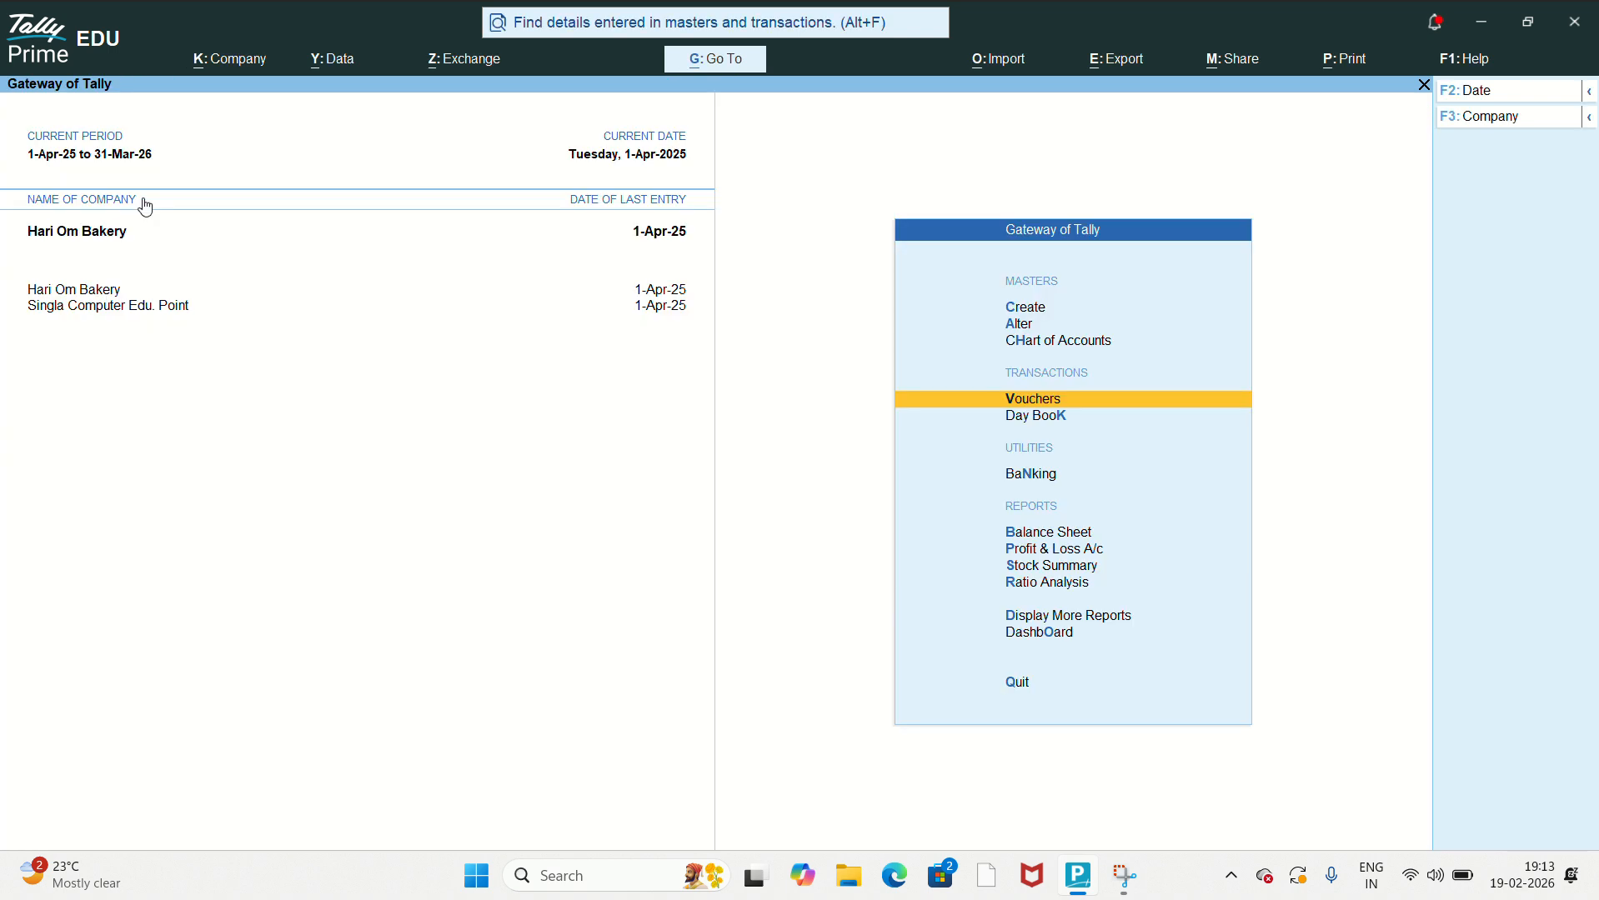
Step: Open the existing MANUFACTURING voucher type for alteration
key("Up")
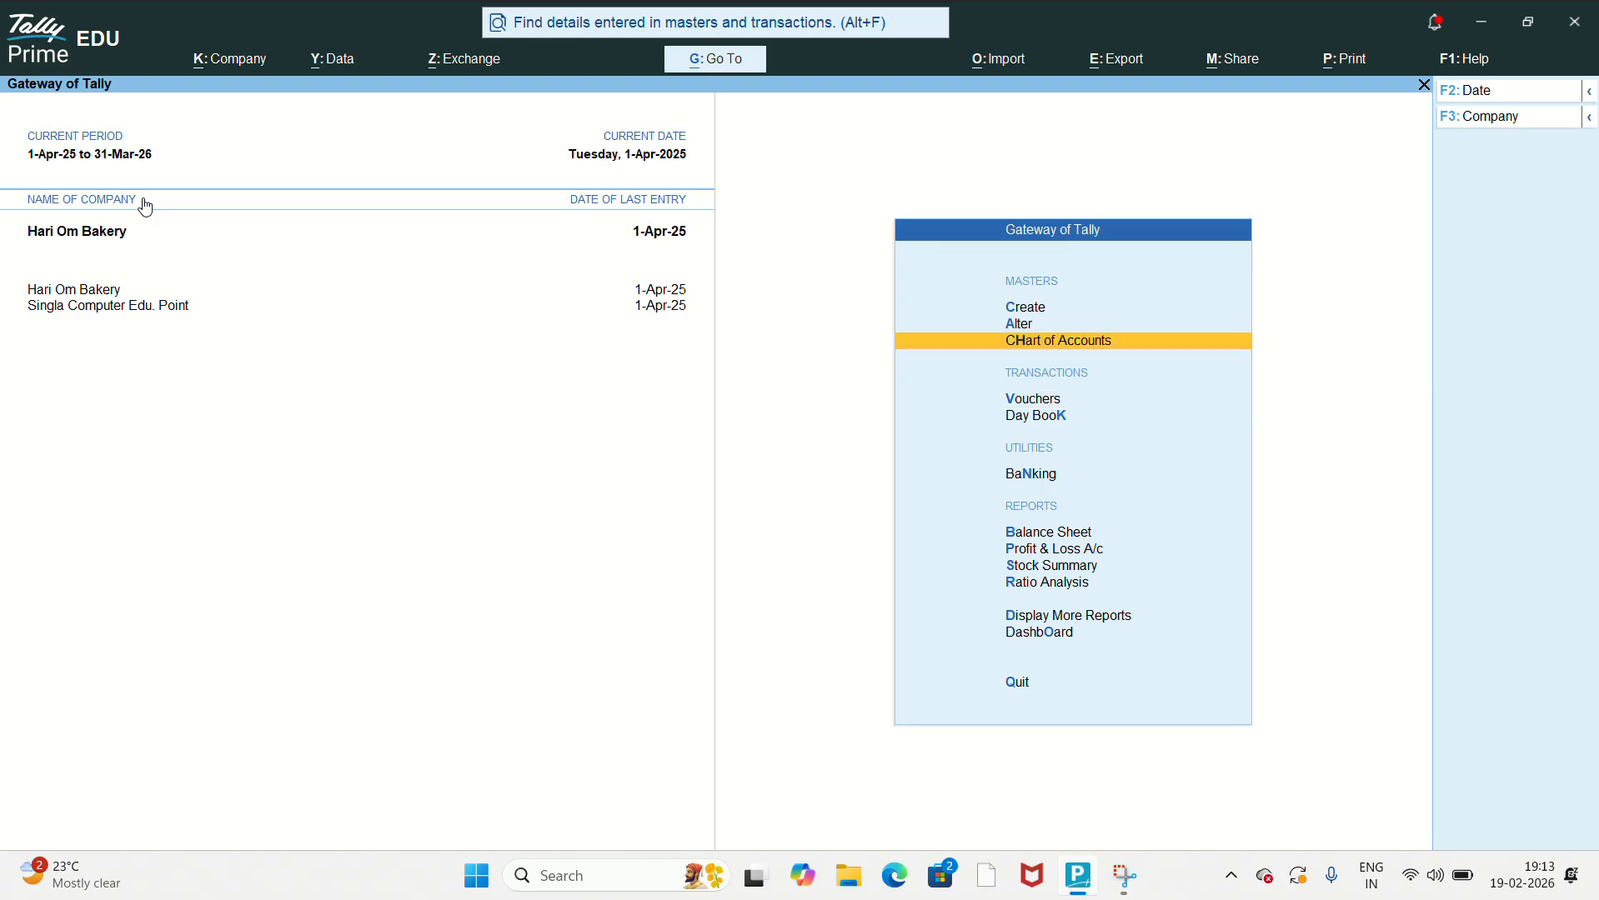
key("Up")
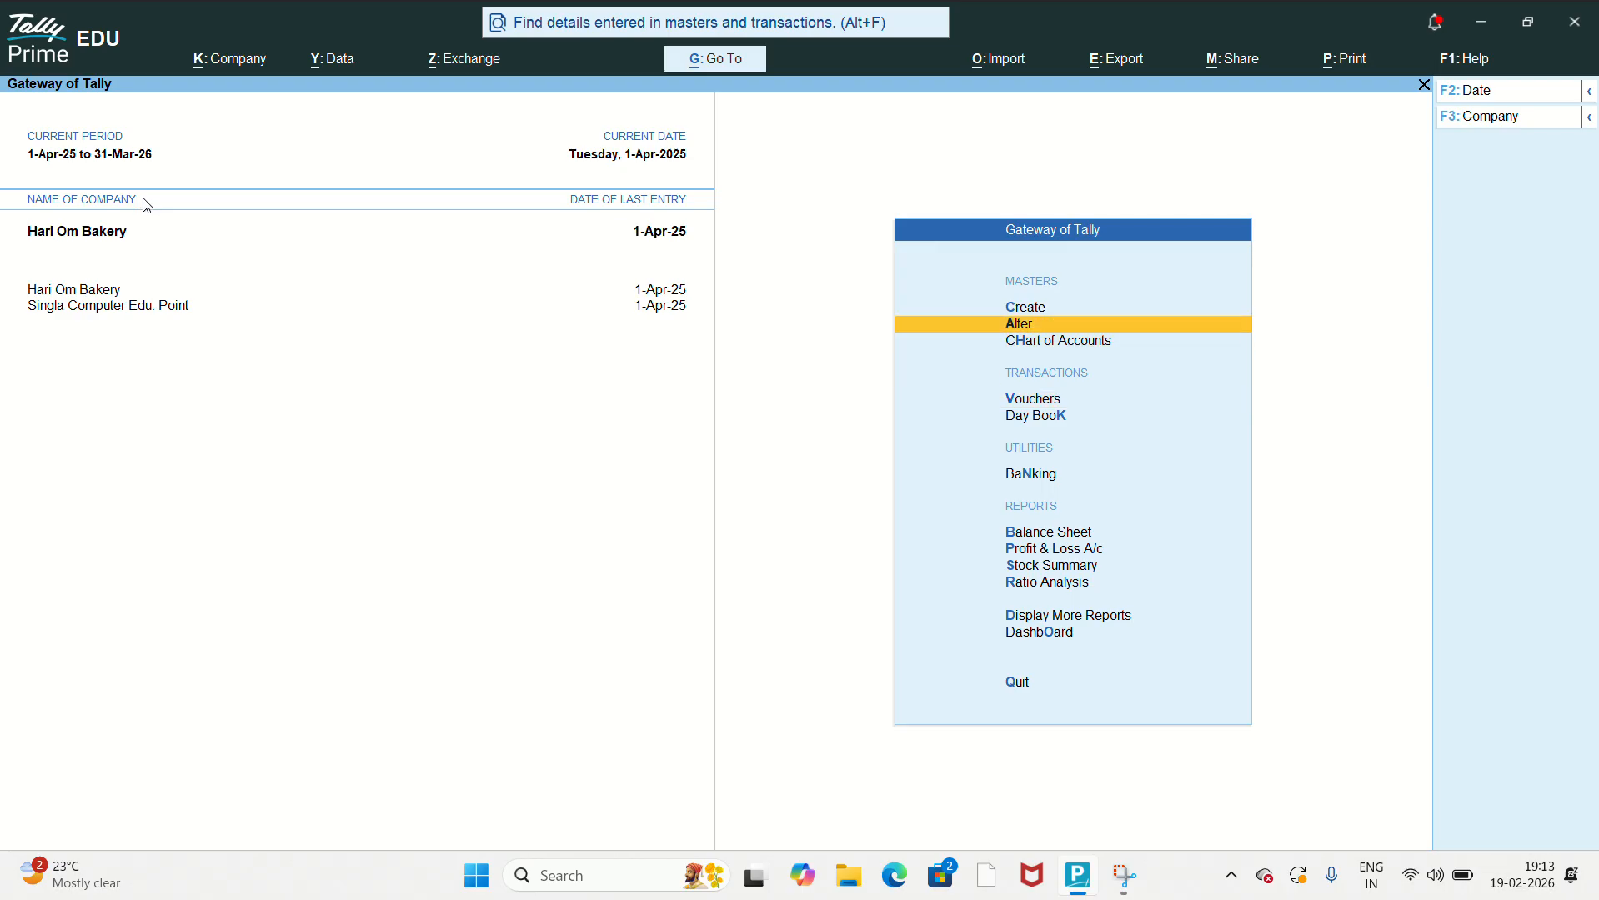
key("Return")
key("Down")
key("Down")
key("Down")
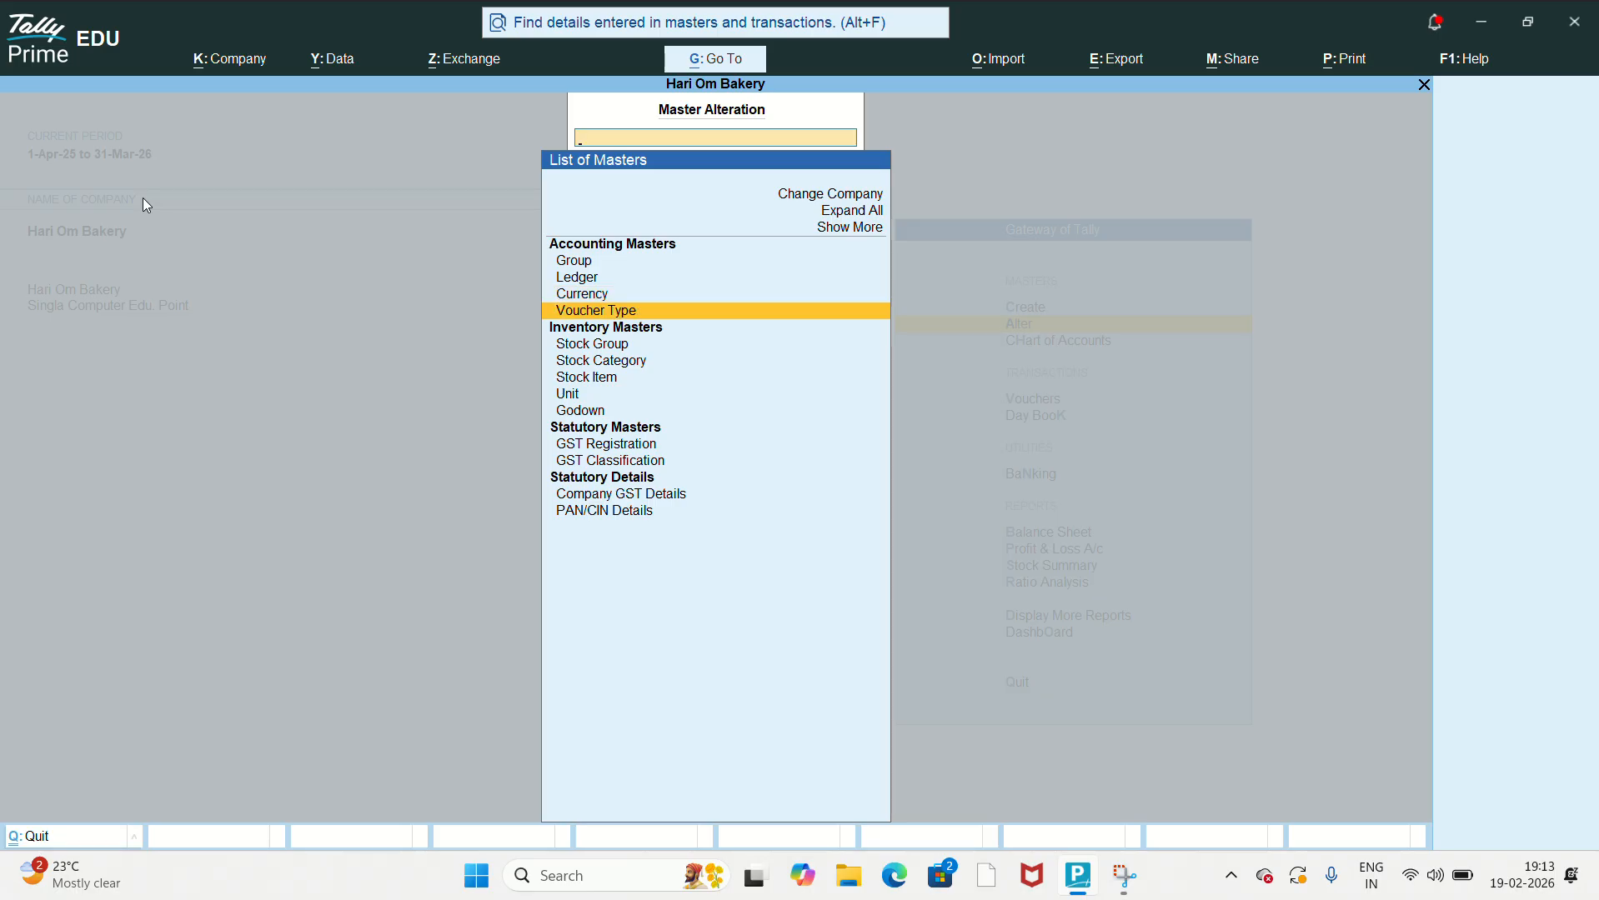
key("Return")
key("Down")
key("Down")
key("Down")
key("Down")
key("Down")
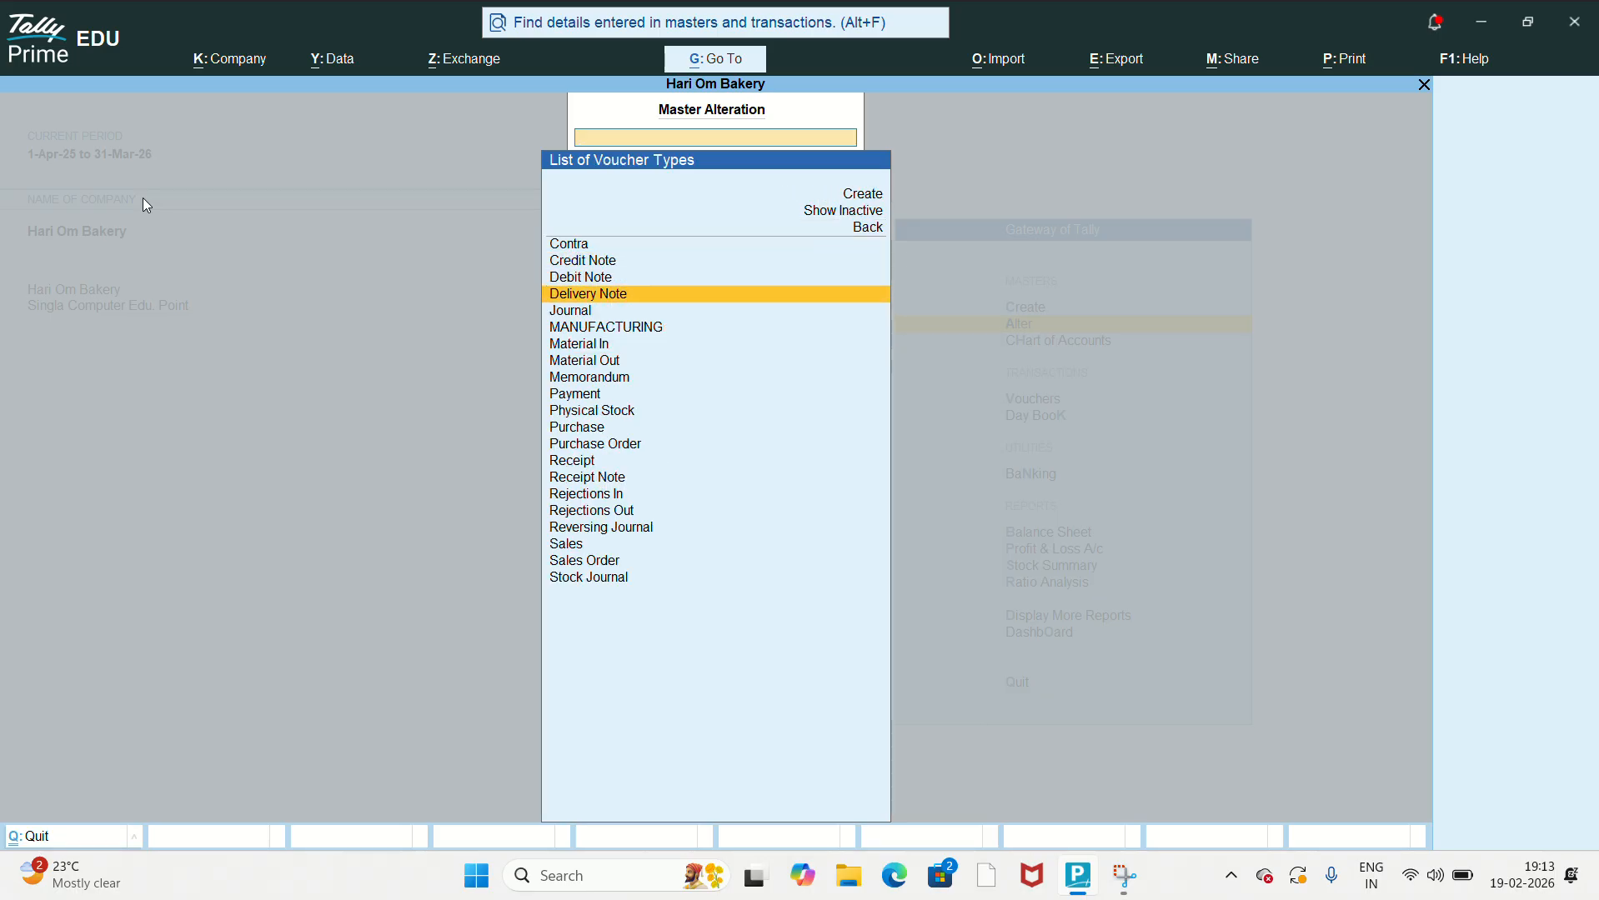
key("Return")
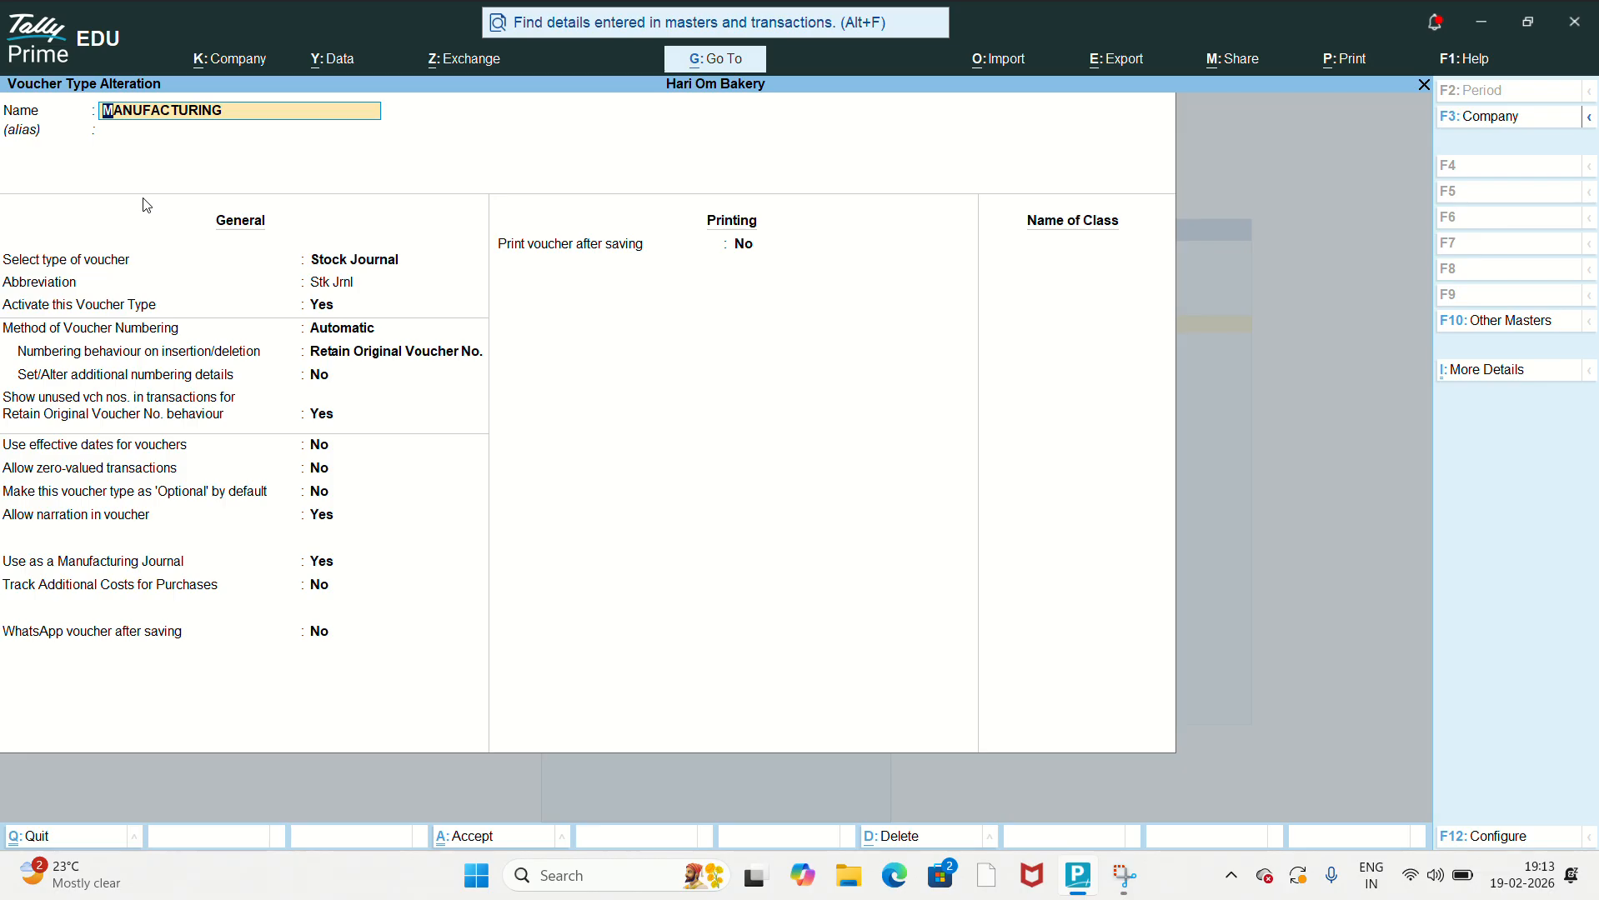
Step: Review the MANUFACTURING voucher type's settings down to the manufacturing journal option, and return to the Gateway of Tally without saving
key("Return")
key("Return")
key("Return")
key("Return")
key("Return")
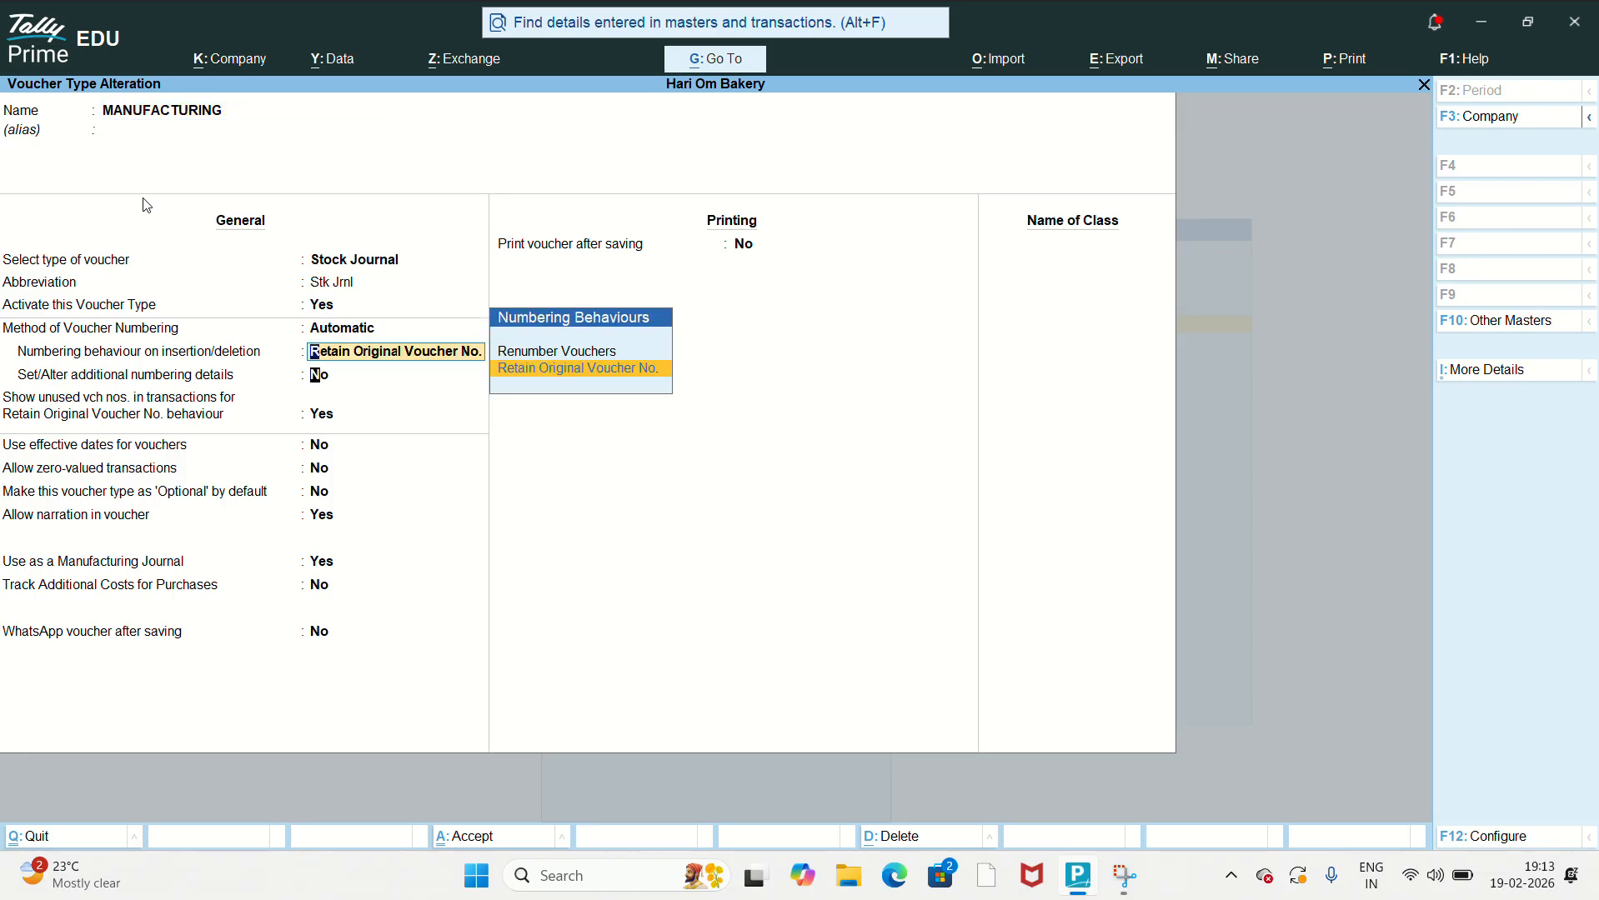
key("Return")
key("Return")
key("Return")
key("Return")
key("Return")
key("Return")
key("Return")
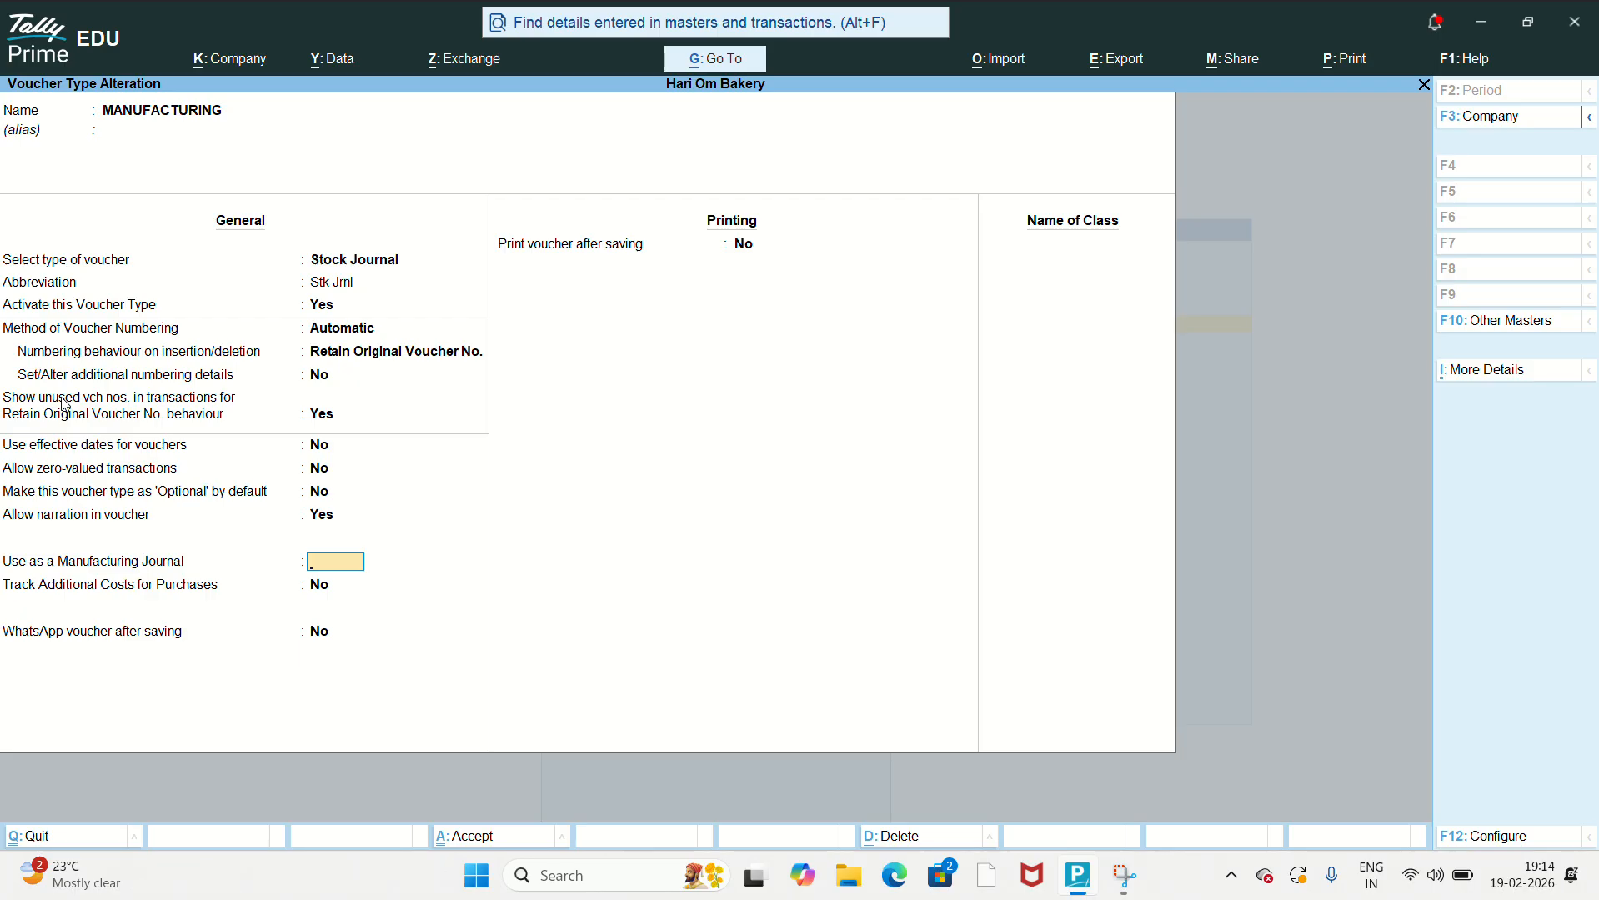
key("Escape")
key("y")
key("BackSpace")
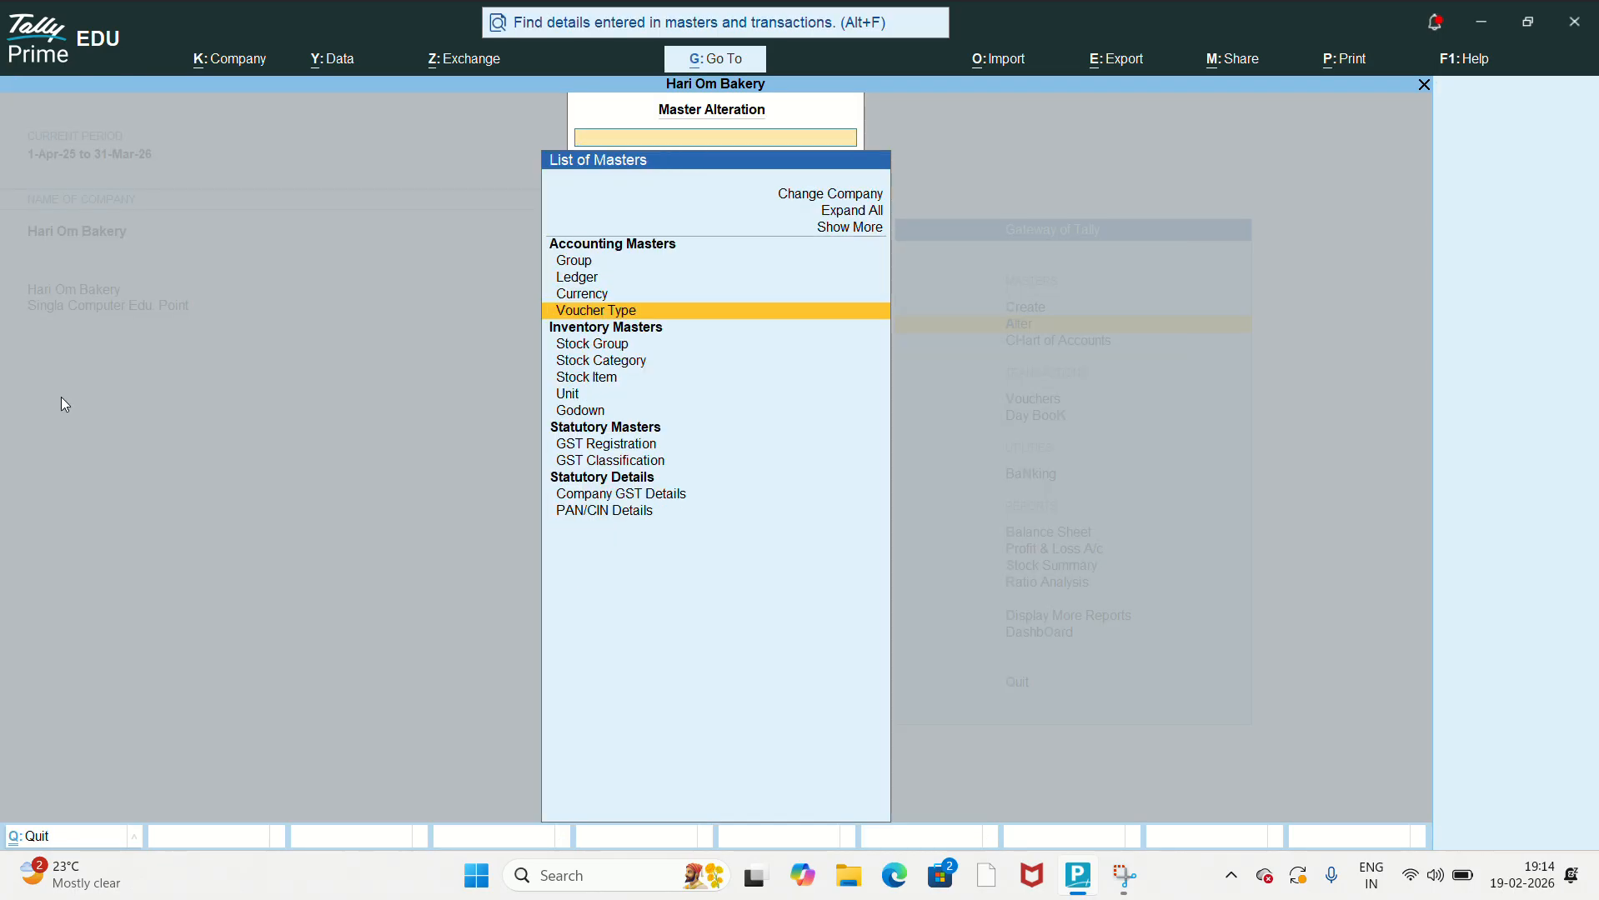
key("Escape")
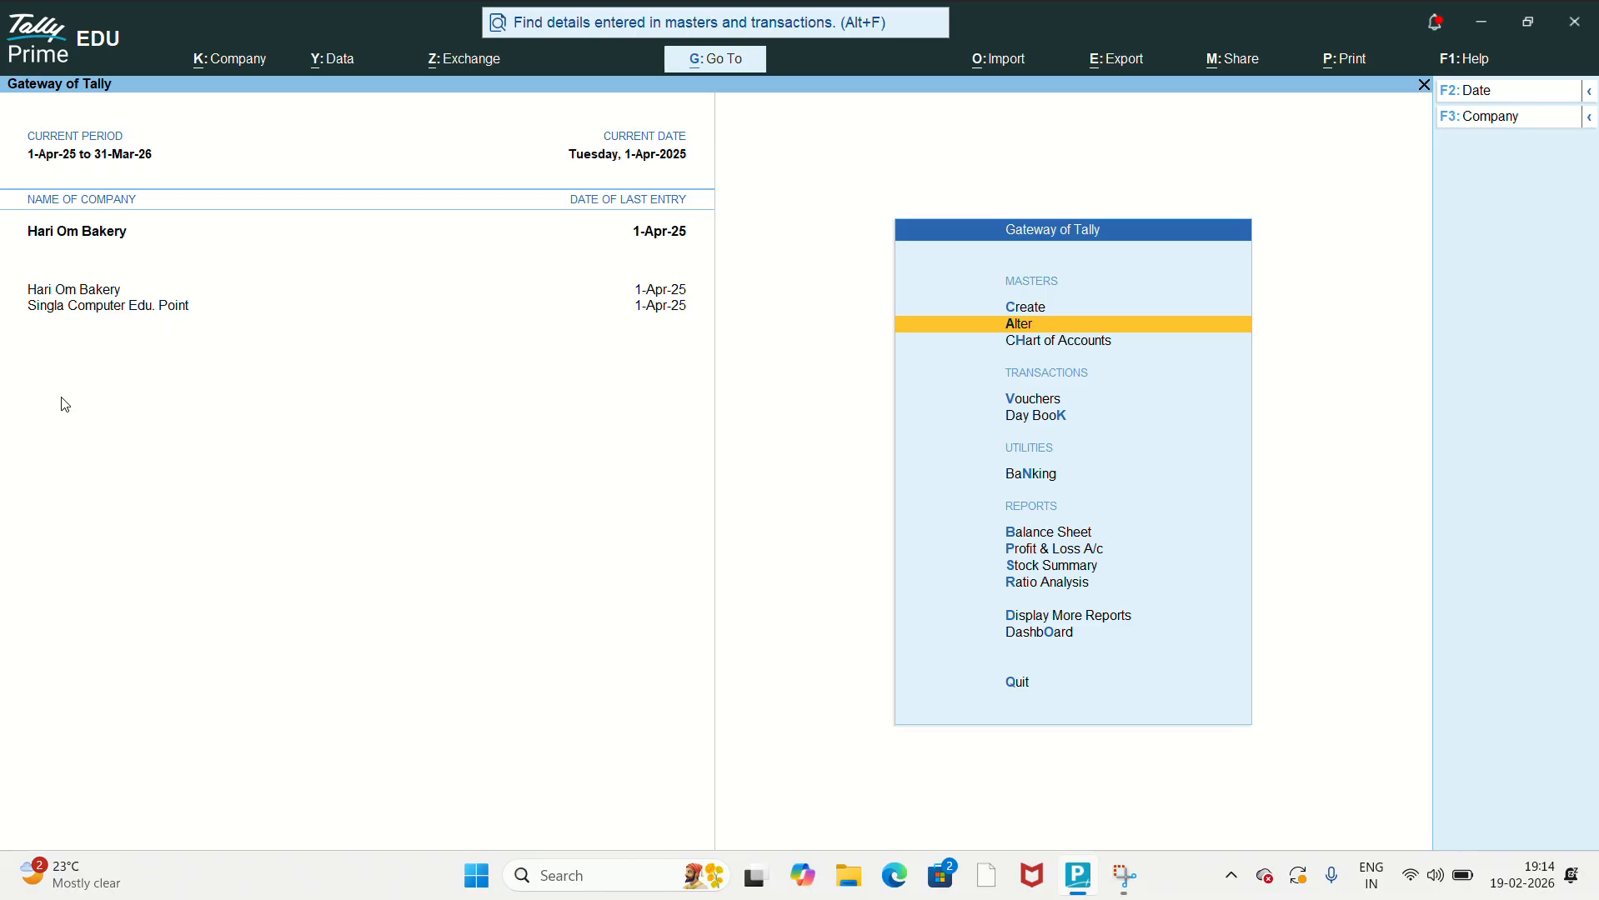
Step: Start creating a voucher type and name it MANUFACTURE
key("c")
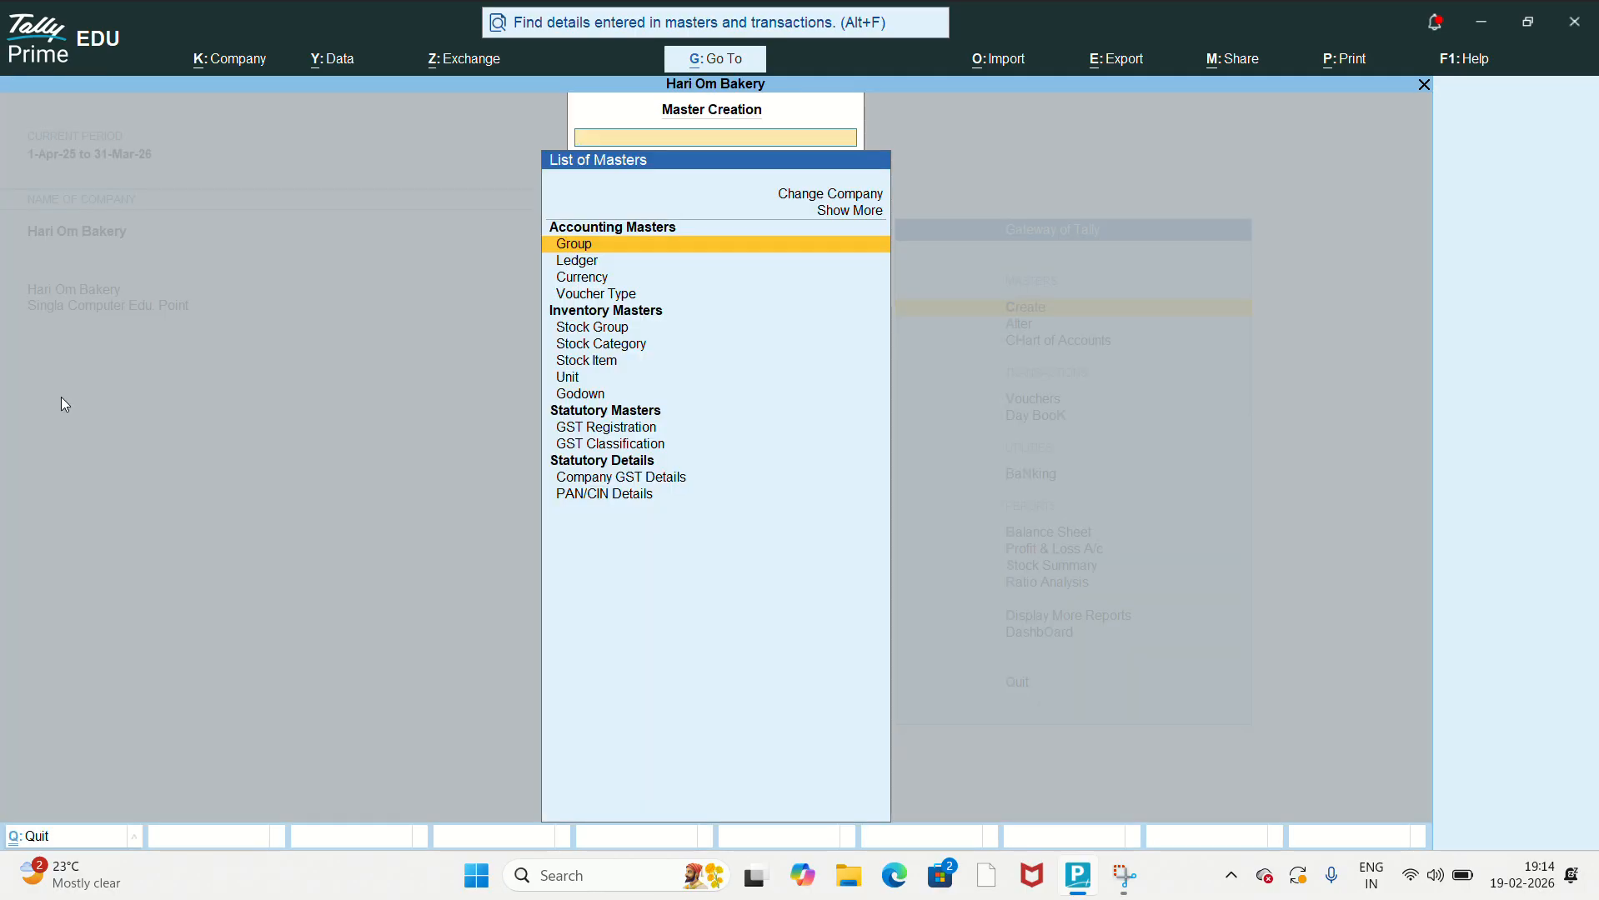
key("Down")
key("Down")
key("Down")
key("Return")
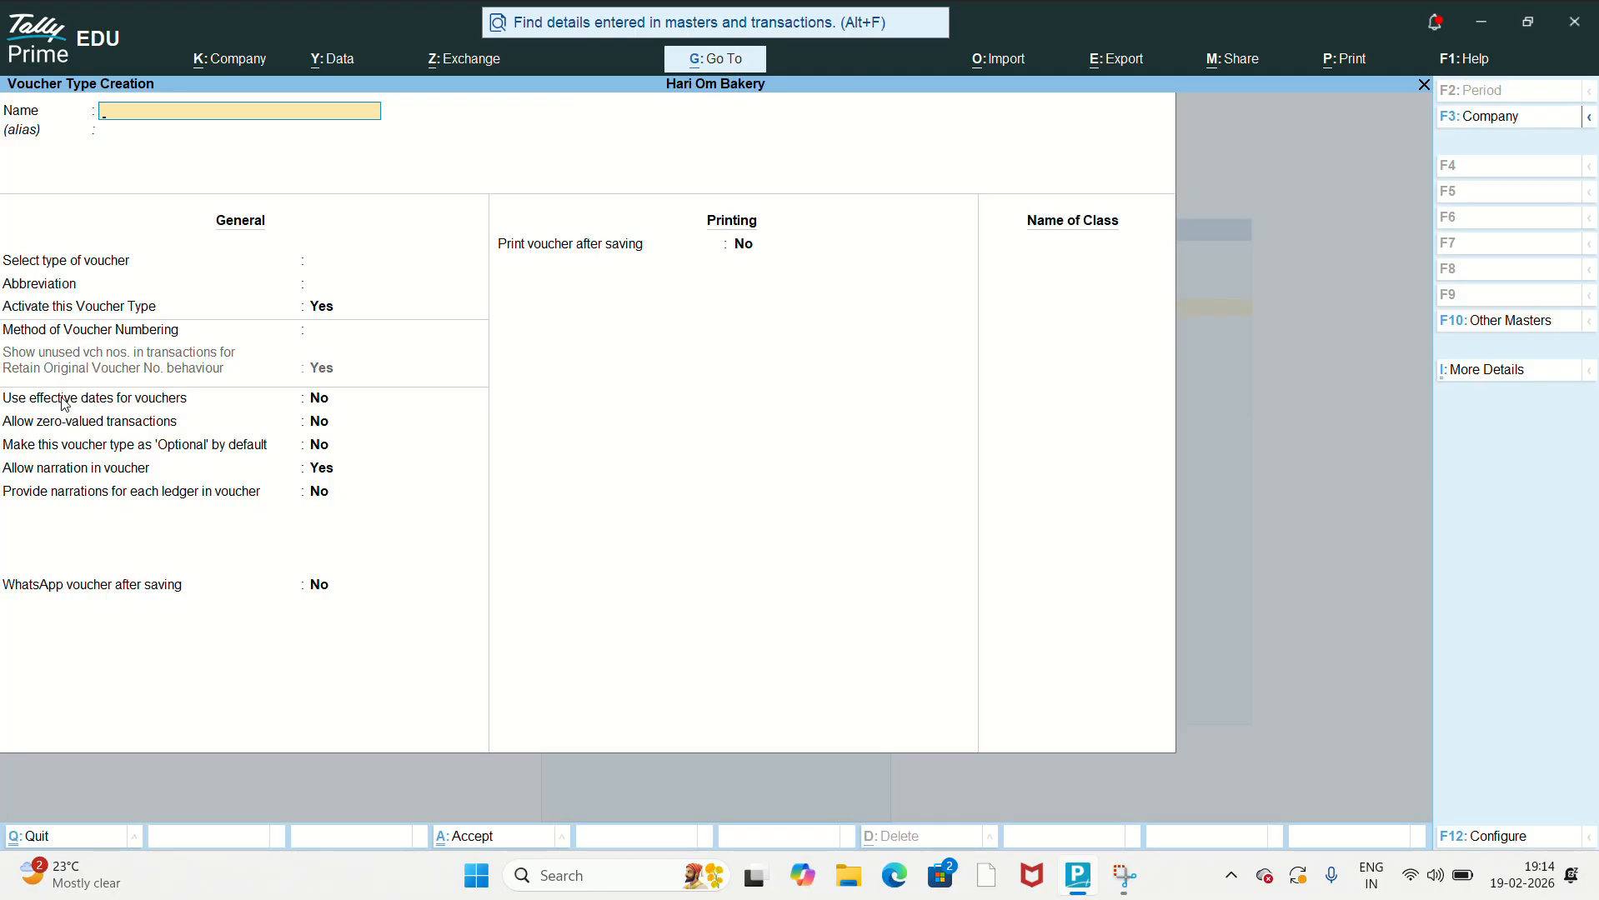
type("MANUFACTURE")
key("Return")
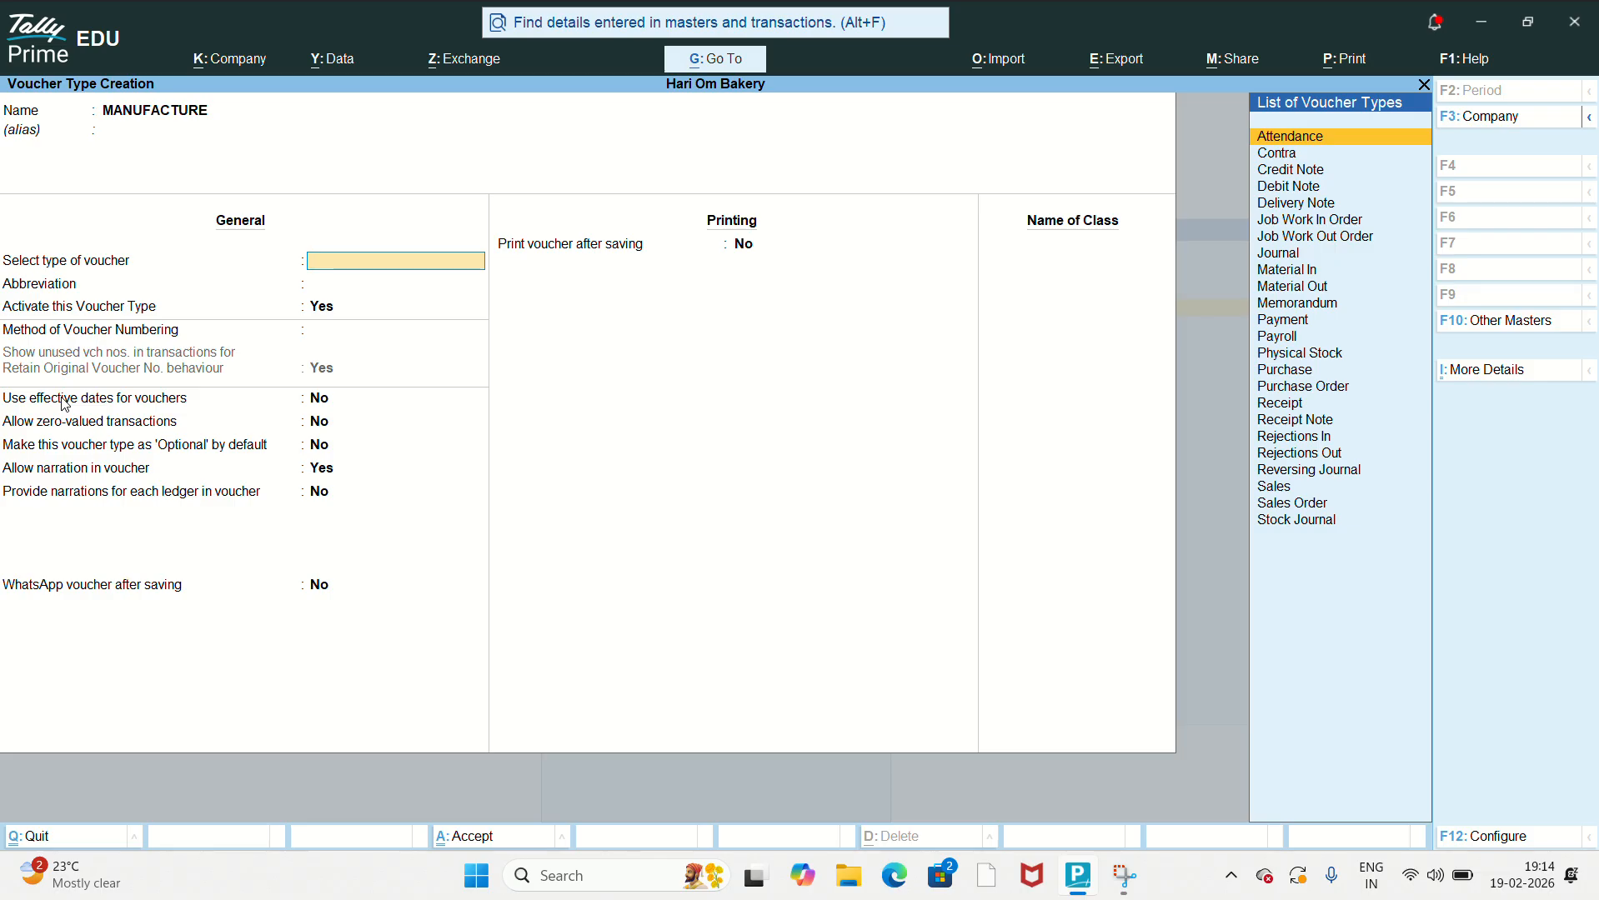
Step: Base the MANUFACTURE voucher type on Stock Journal, keeping the default abbreviation, numbering, date and narration settings
type("ST")
key("Return")
key("Return")
key("Return")
key("Return")
key("Return")
key("Return")
key("Return")
key("Return")
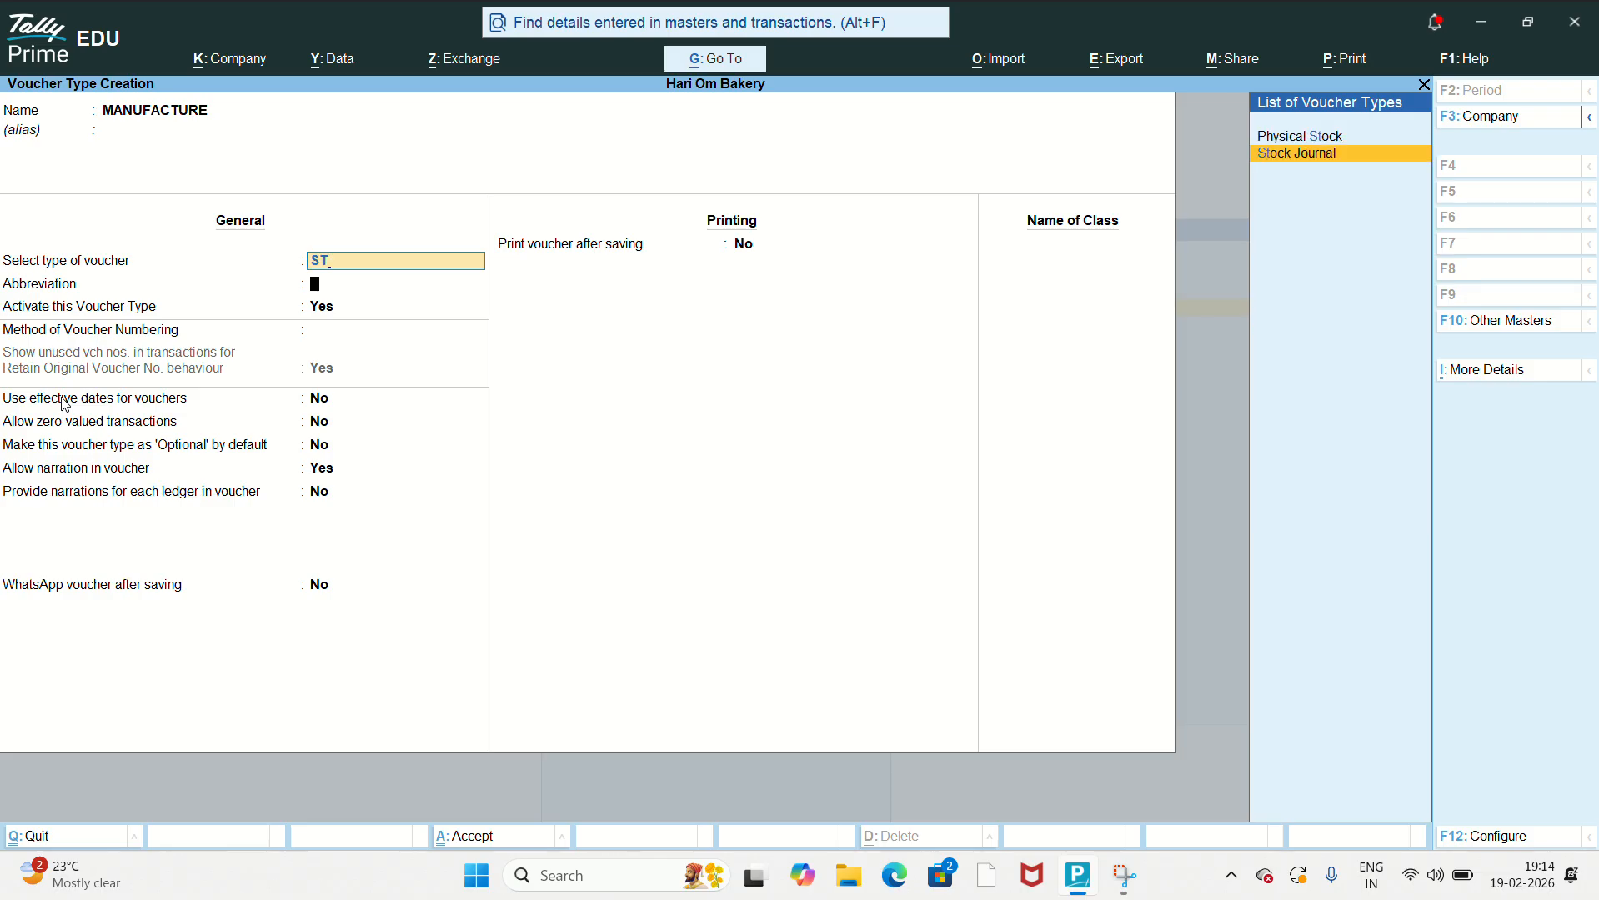
key("Return")
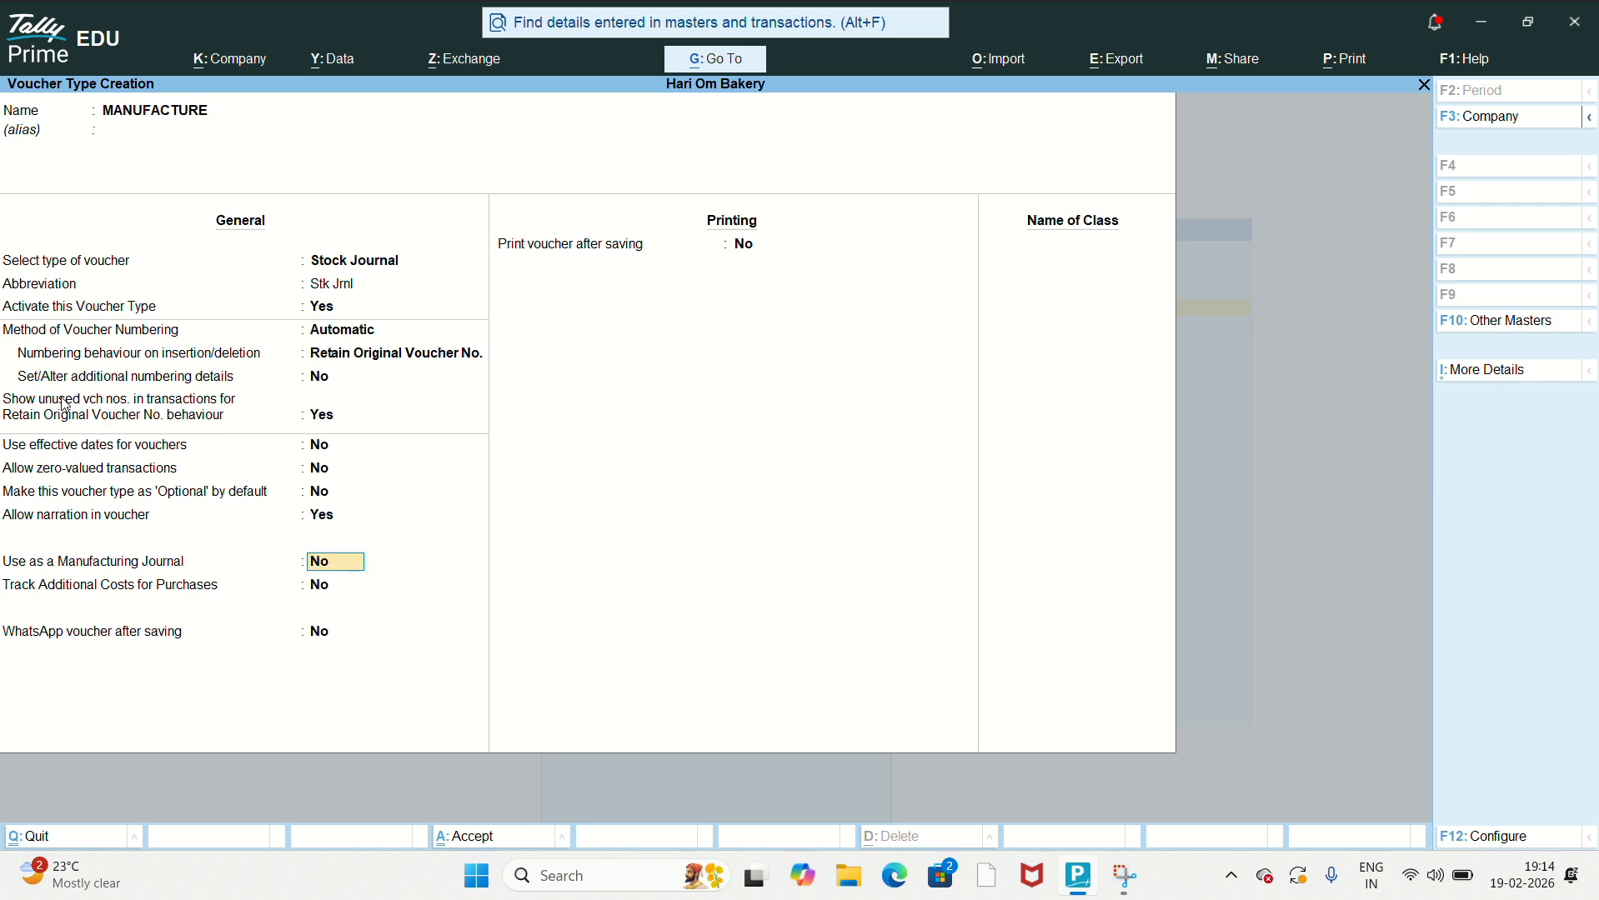
Step: Set Use as a Manufacturing Journal to Yes, save the voucher type and return to the Gateway of Tally
type("YES")
key("Return")
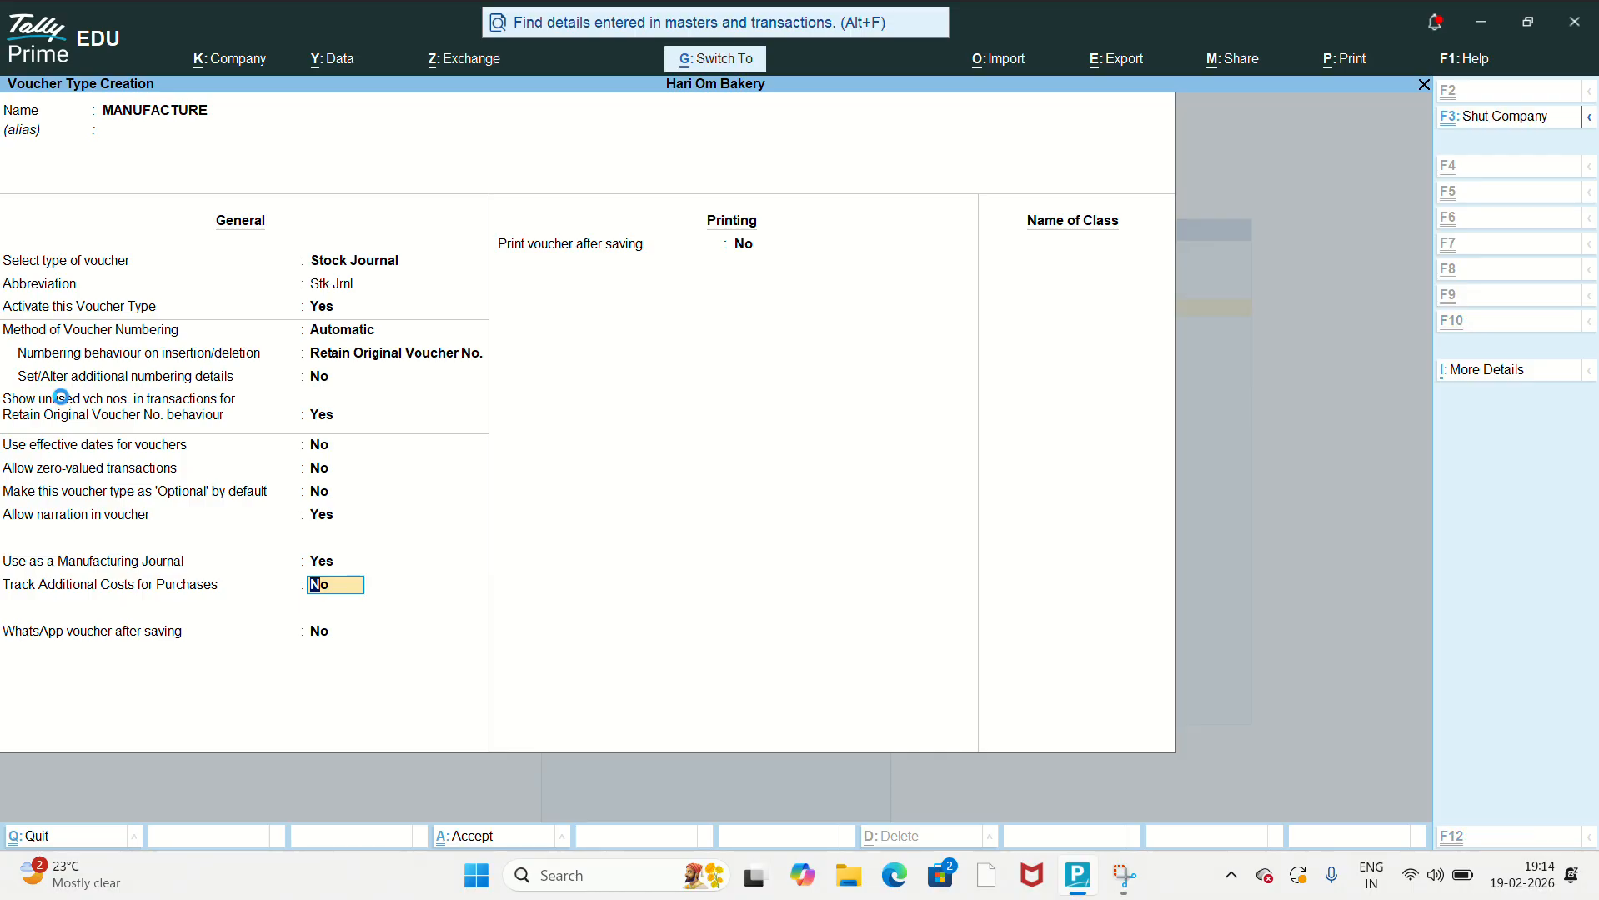
key("ctrl+a")
key("Escape")
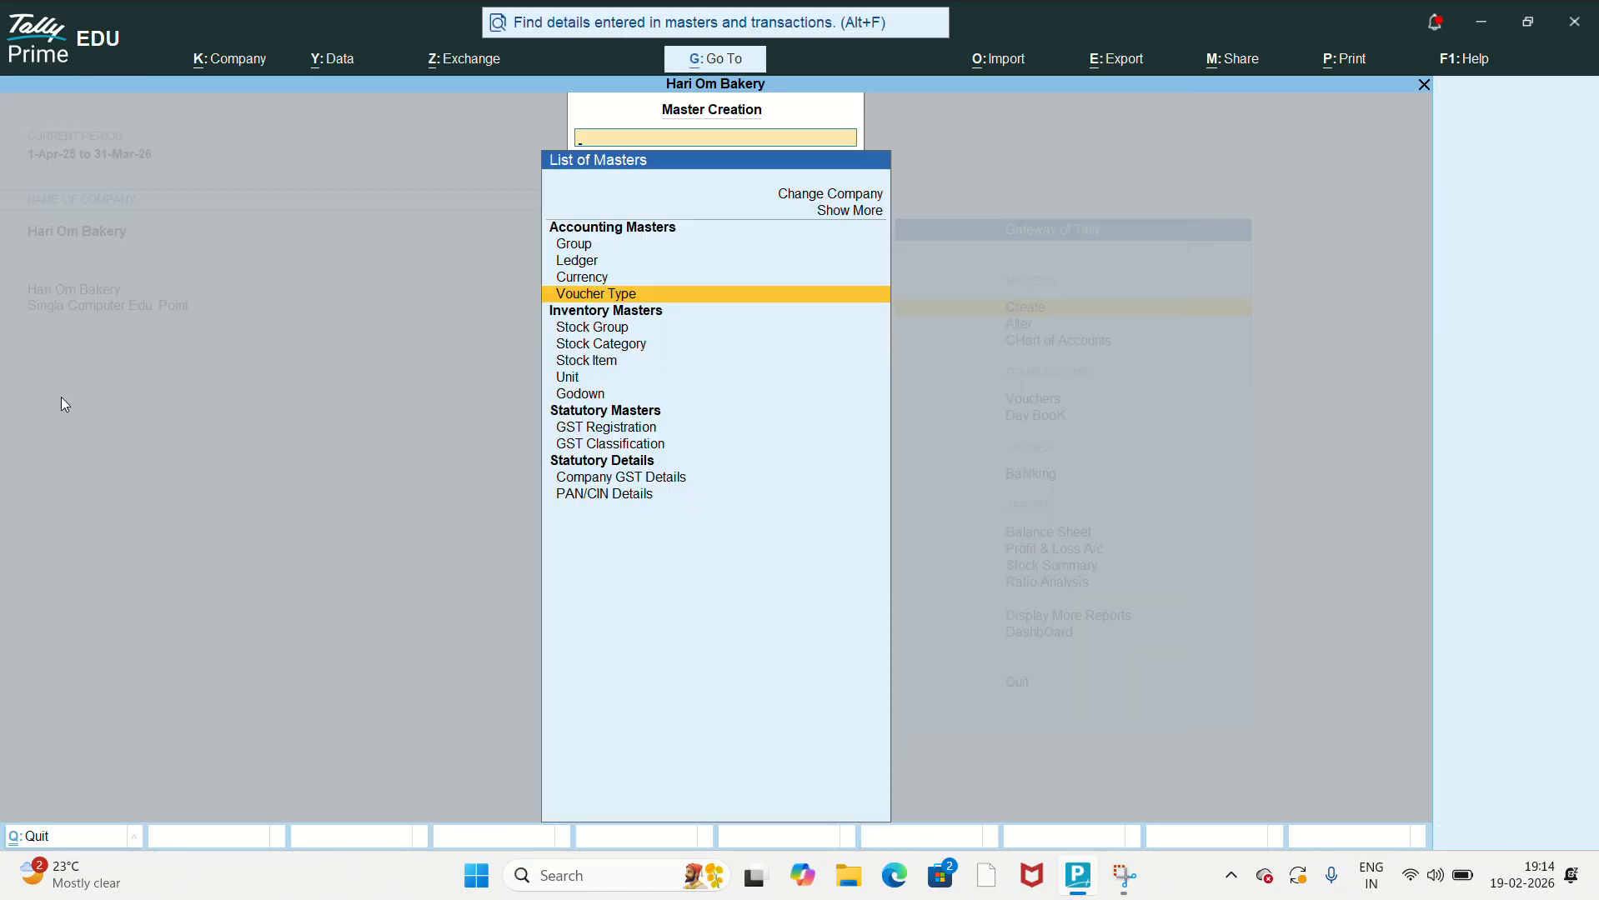
key("Escape")
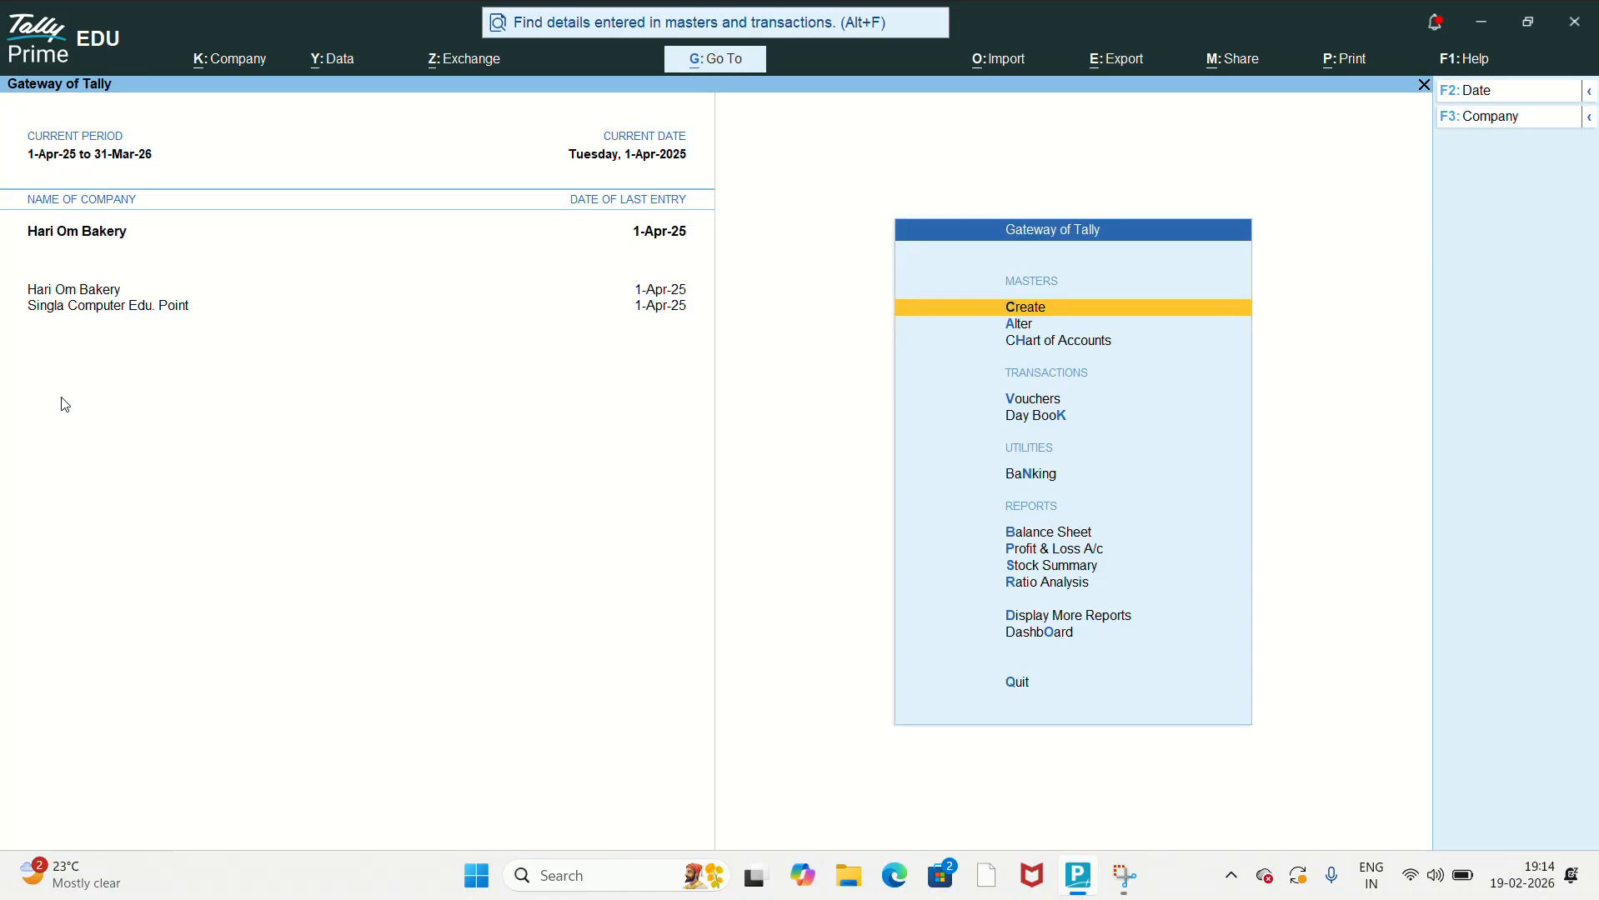
Step: Open a new inventory voucher of the MANUFACTURE type
key("v")
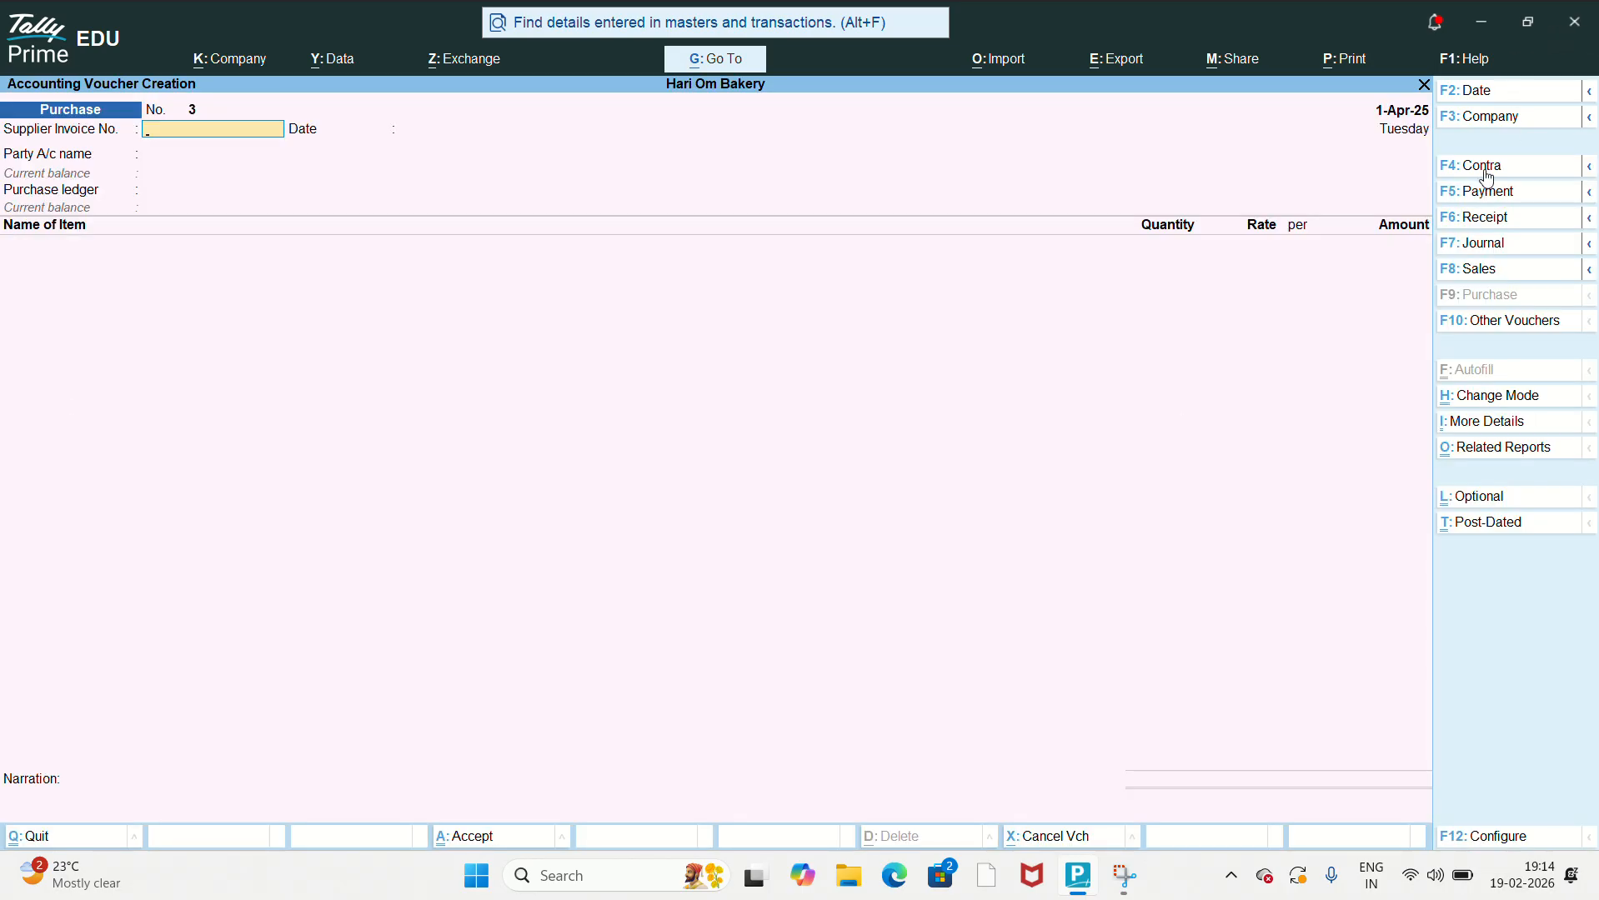
left_click(1499, 325)
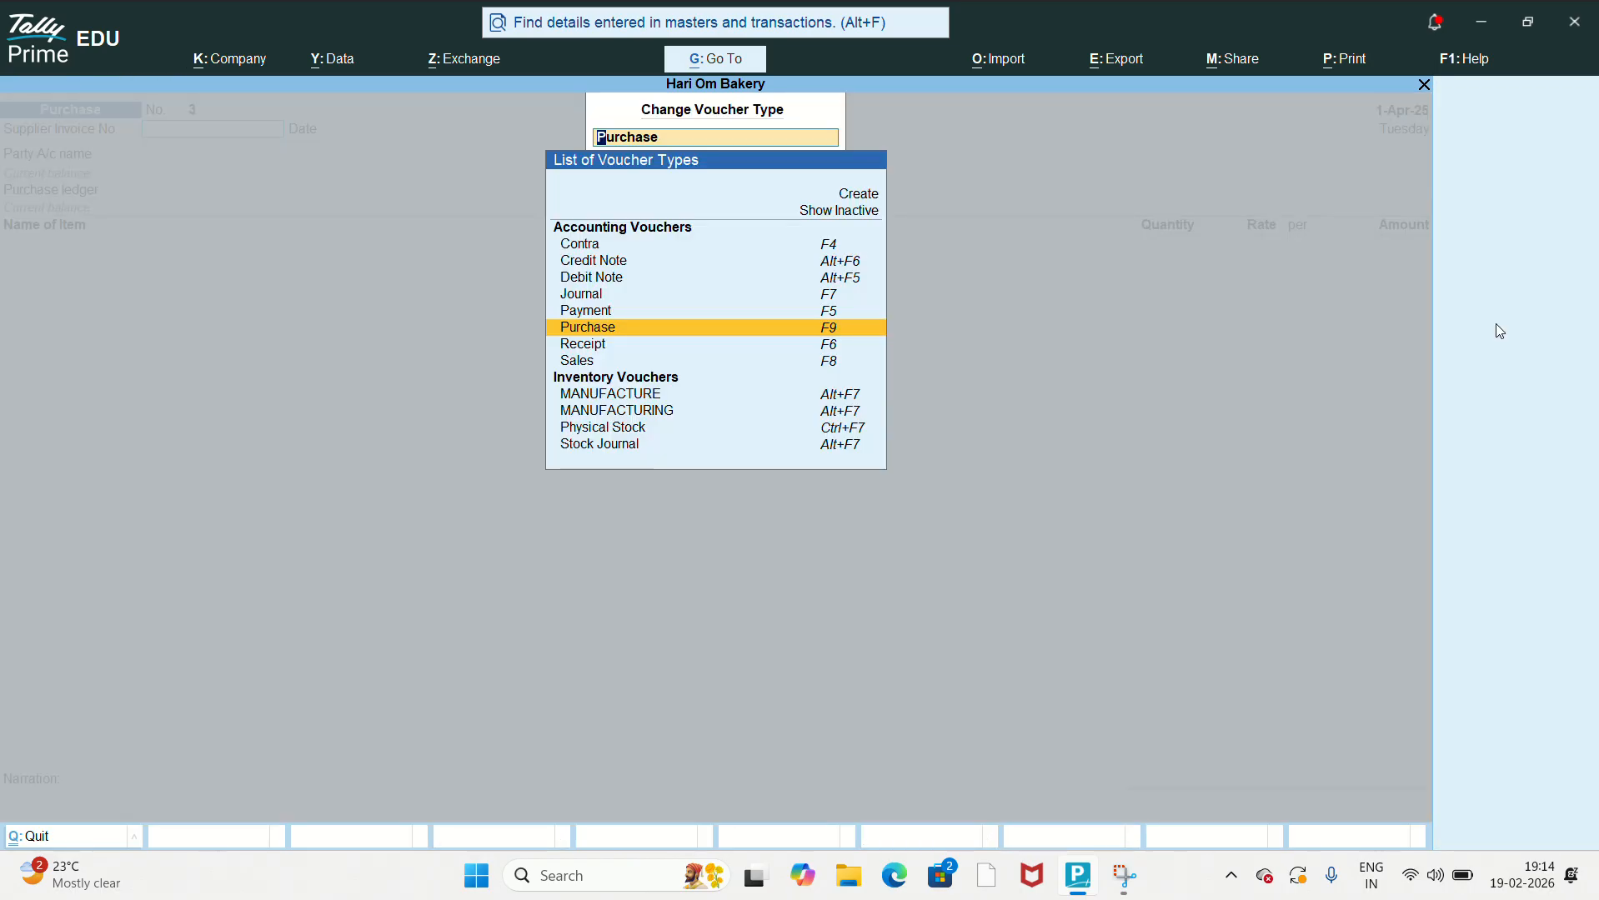
left_click(627, 399)
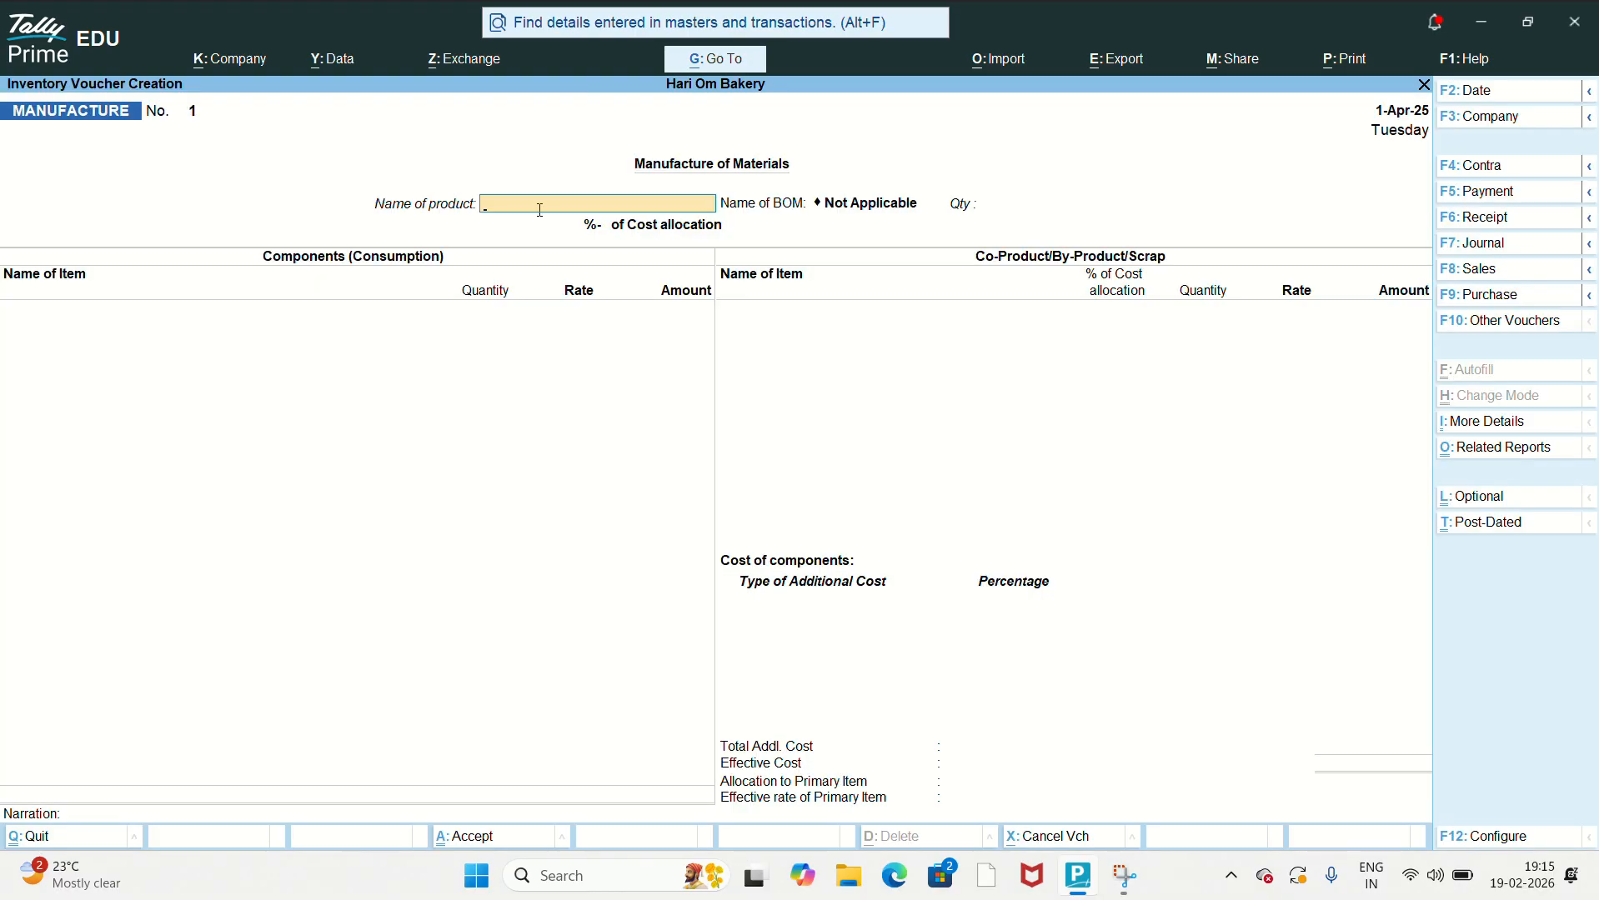
Step: Choose BUNS as the product to manufacture with its BUNS bill of materials and a quantity of 50 PCS
type("BUN")
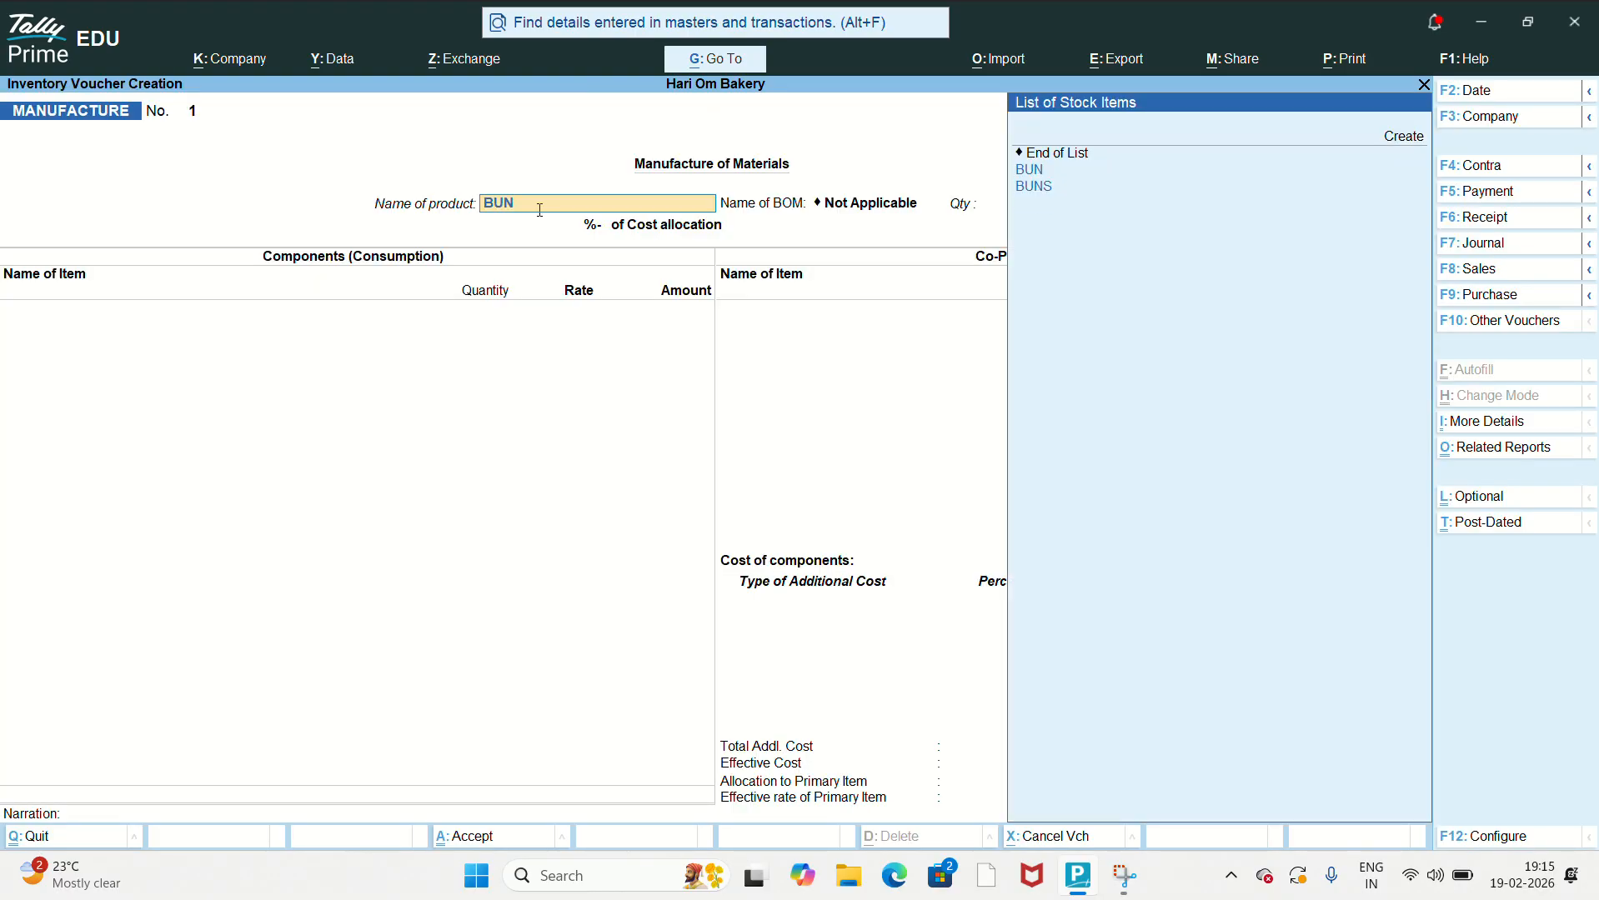
type("S")
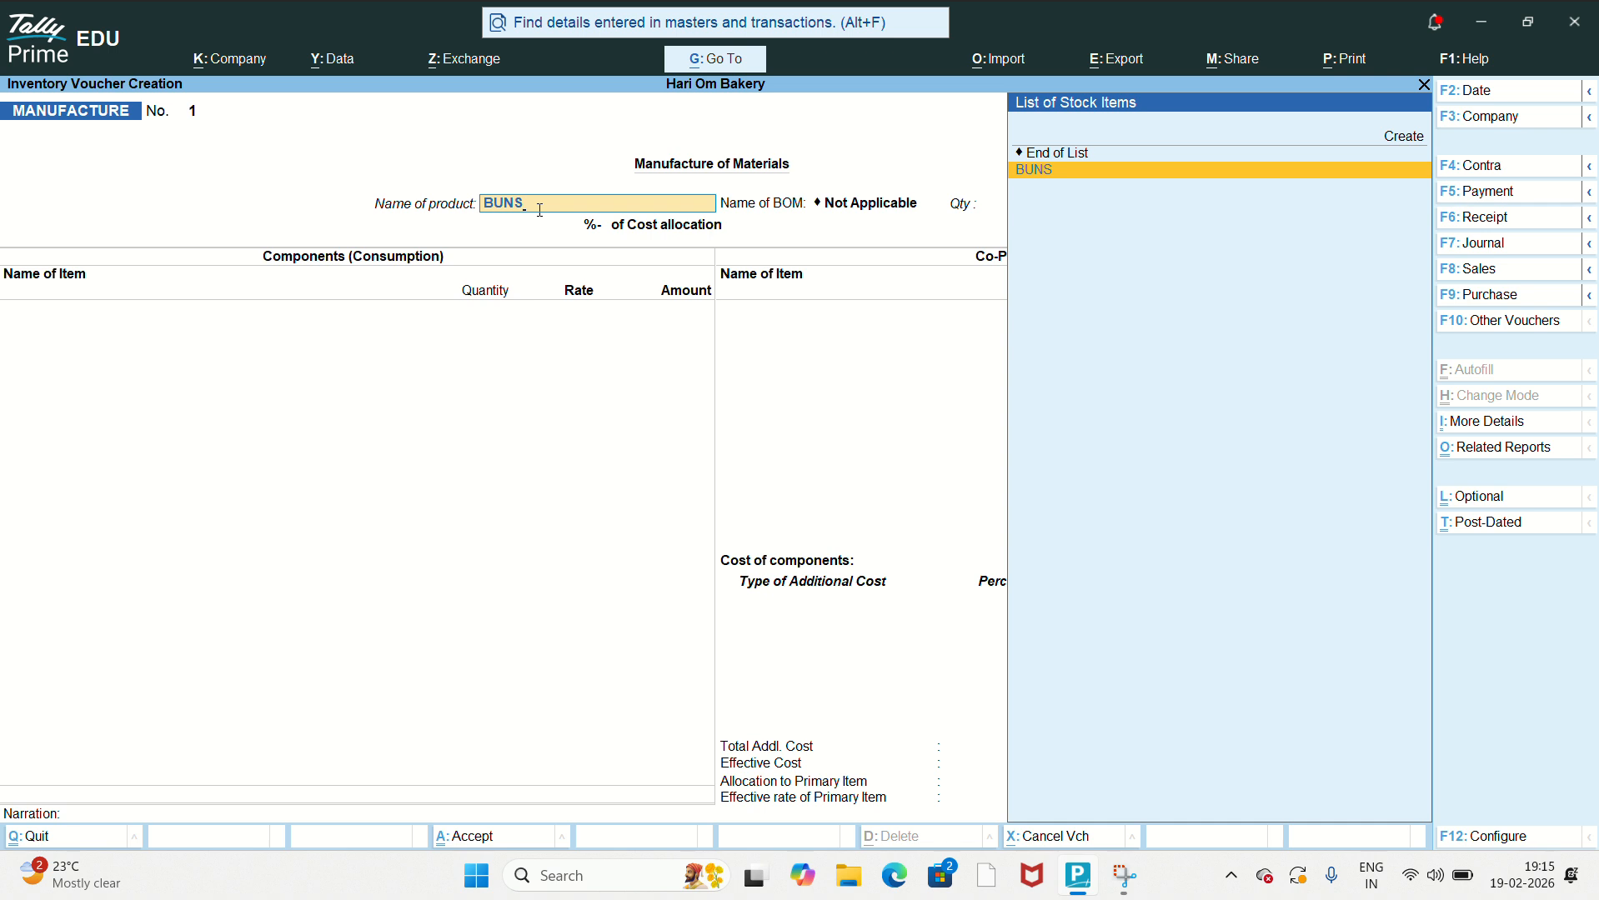
key("Return")
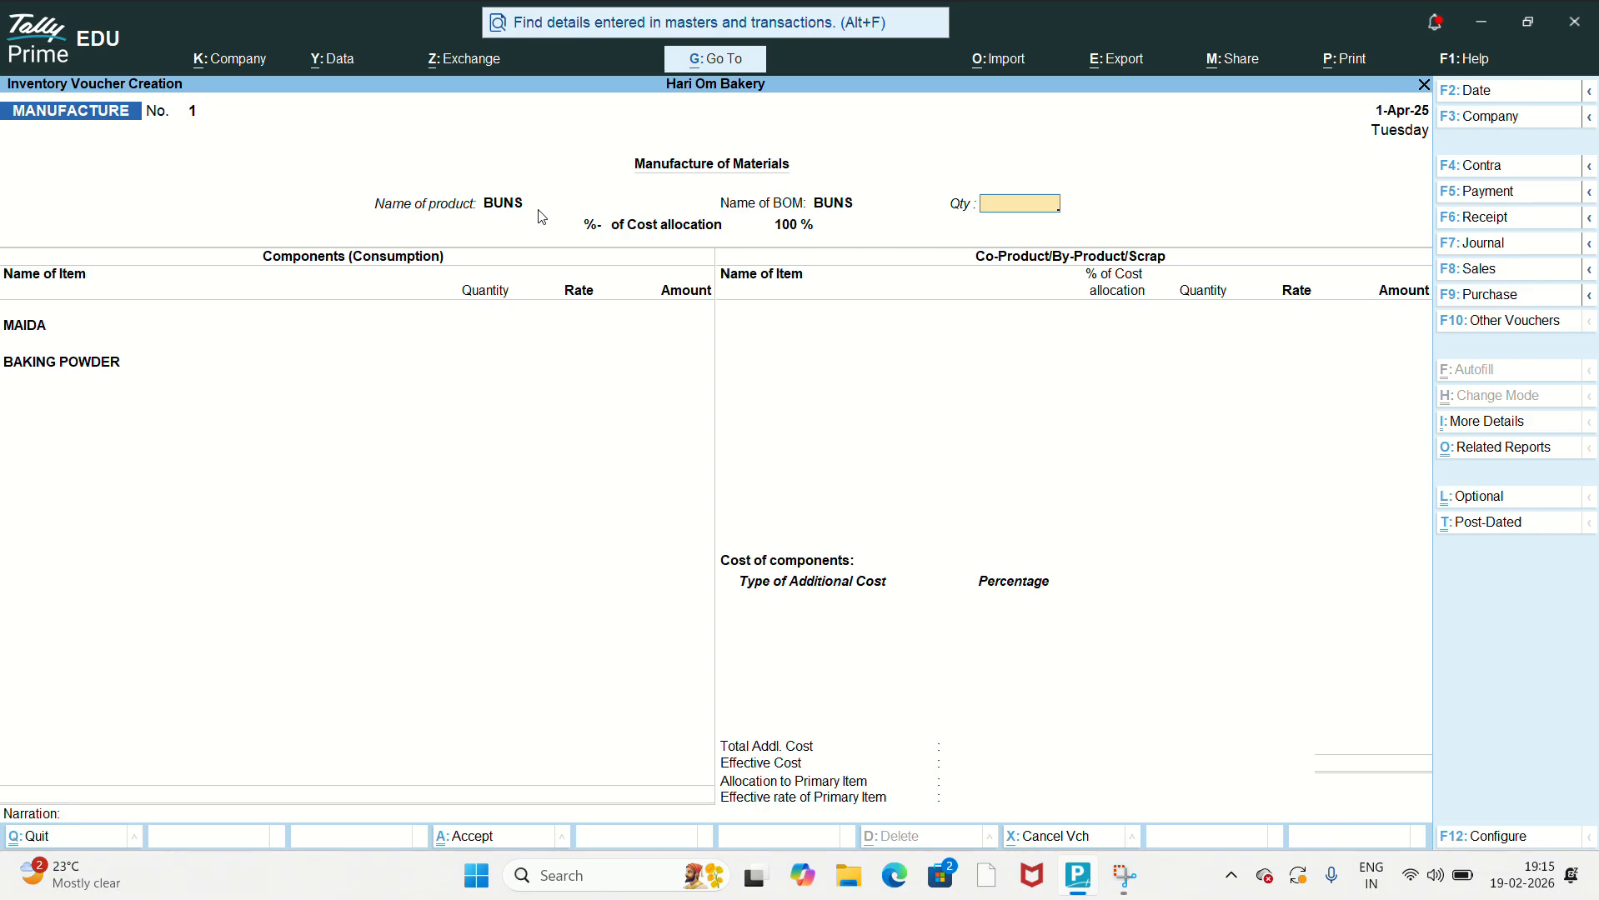
type("50")
key("Return")
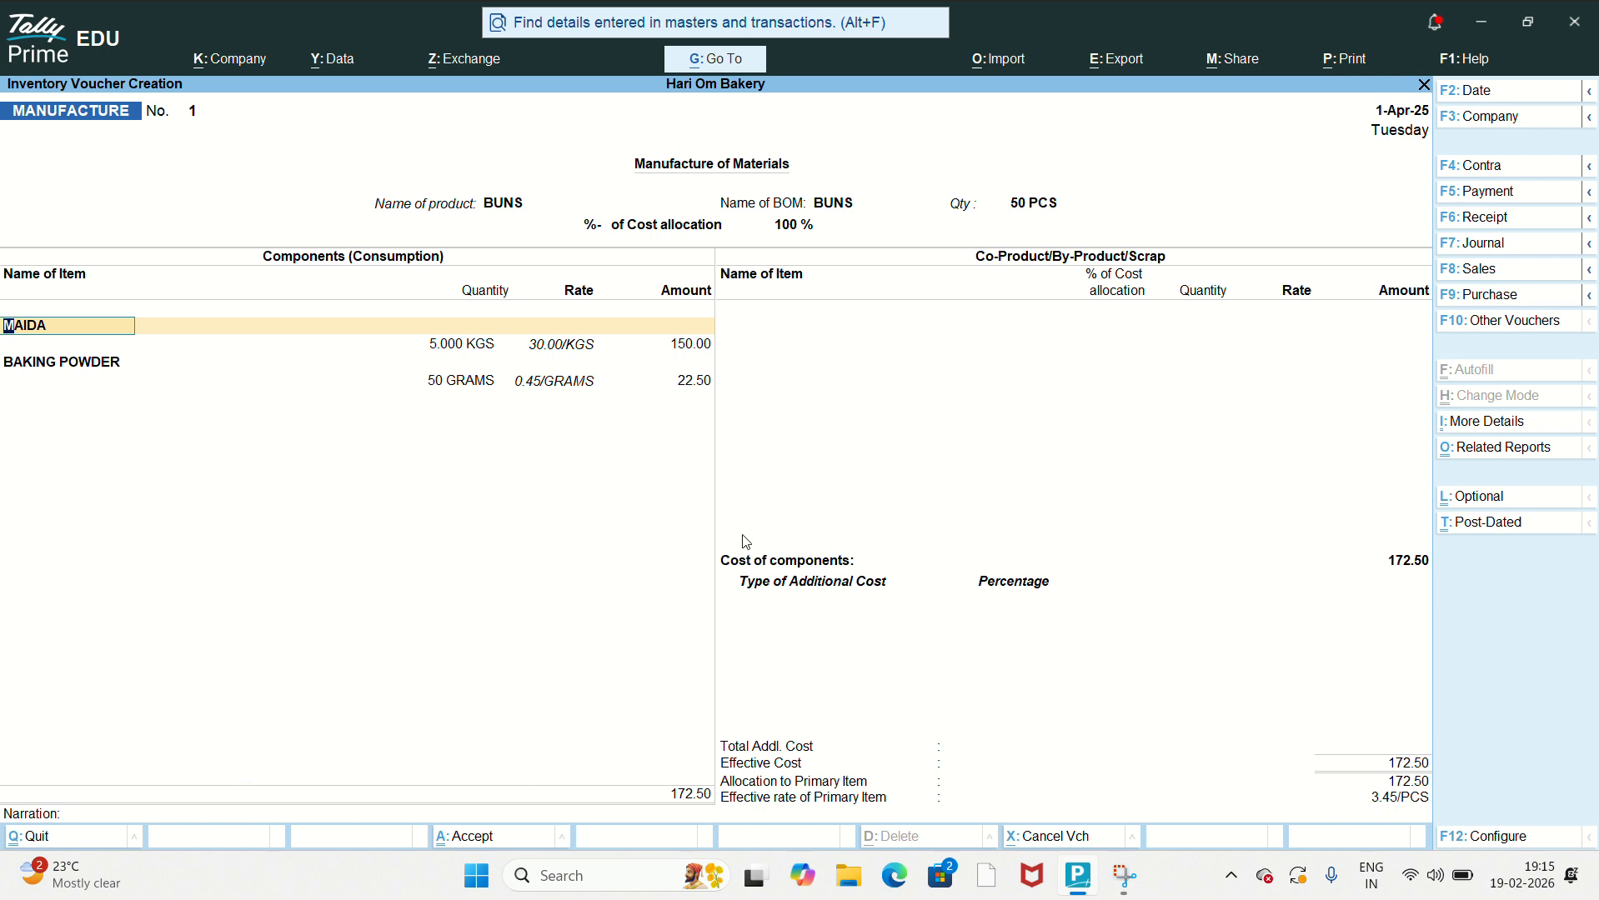
Step: Accept the filled-in MAIDA and BAKING POWDER component lines and end the co-product list without adding any item
key("Return")
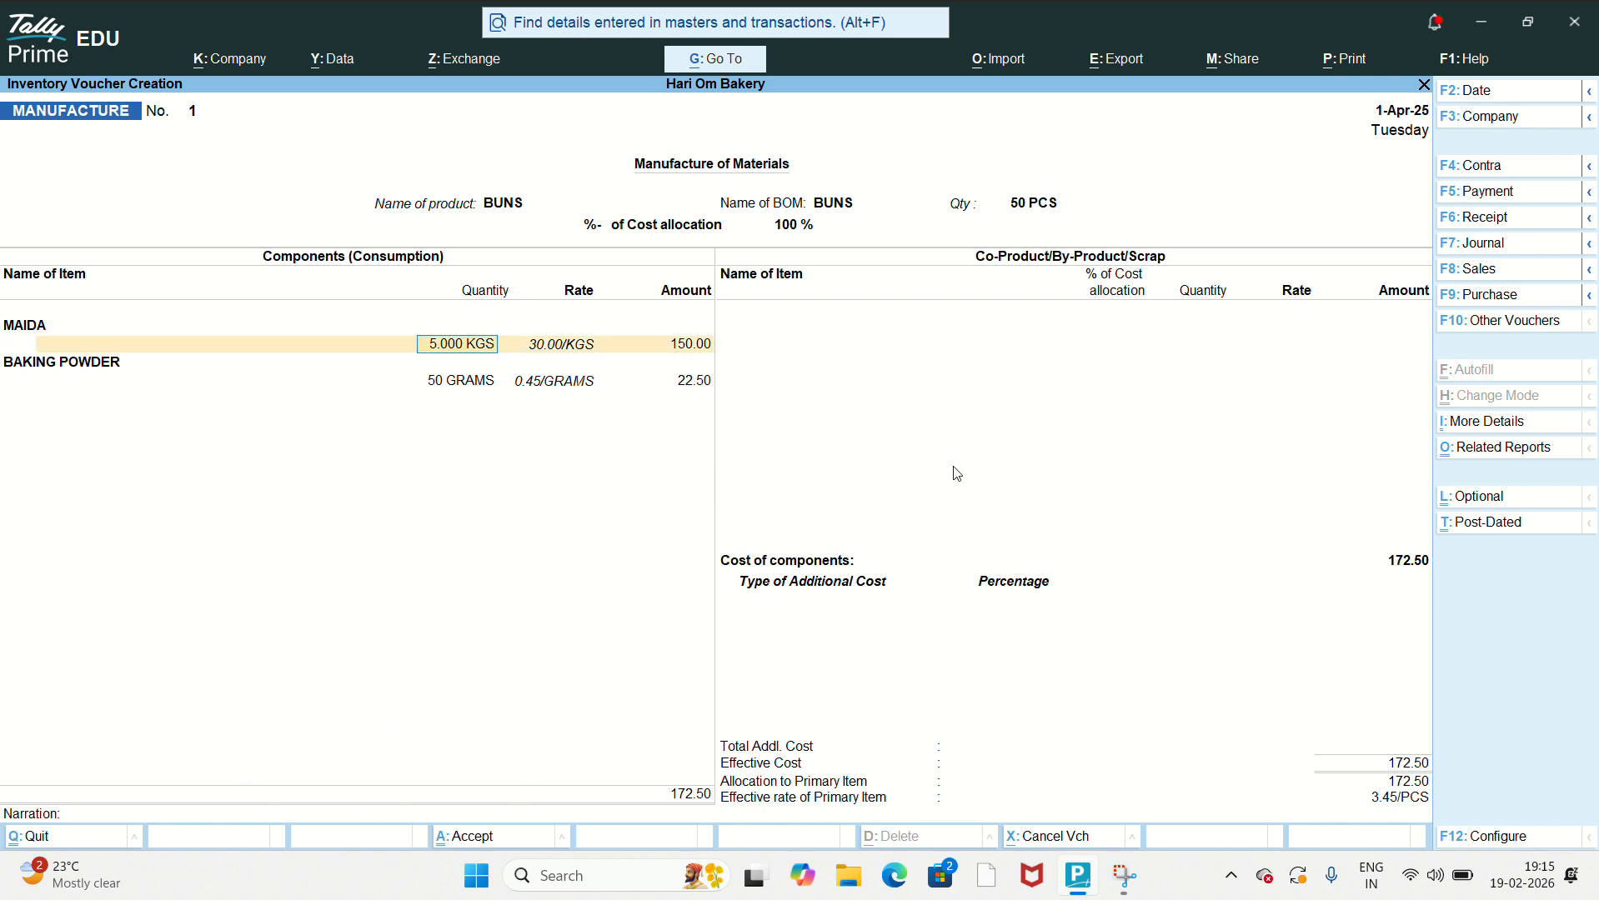
key("Return")
key("Return")
key("Return")
key("Return")
key("Return")
key("Return")
key("Return")
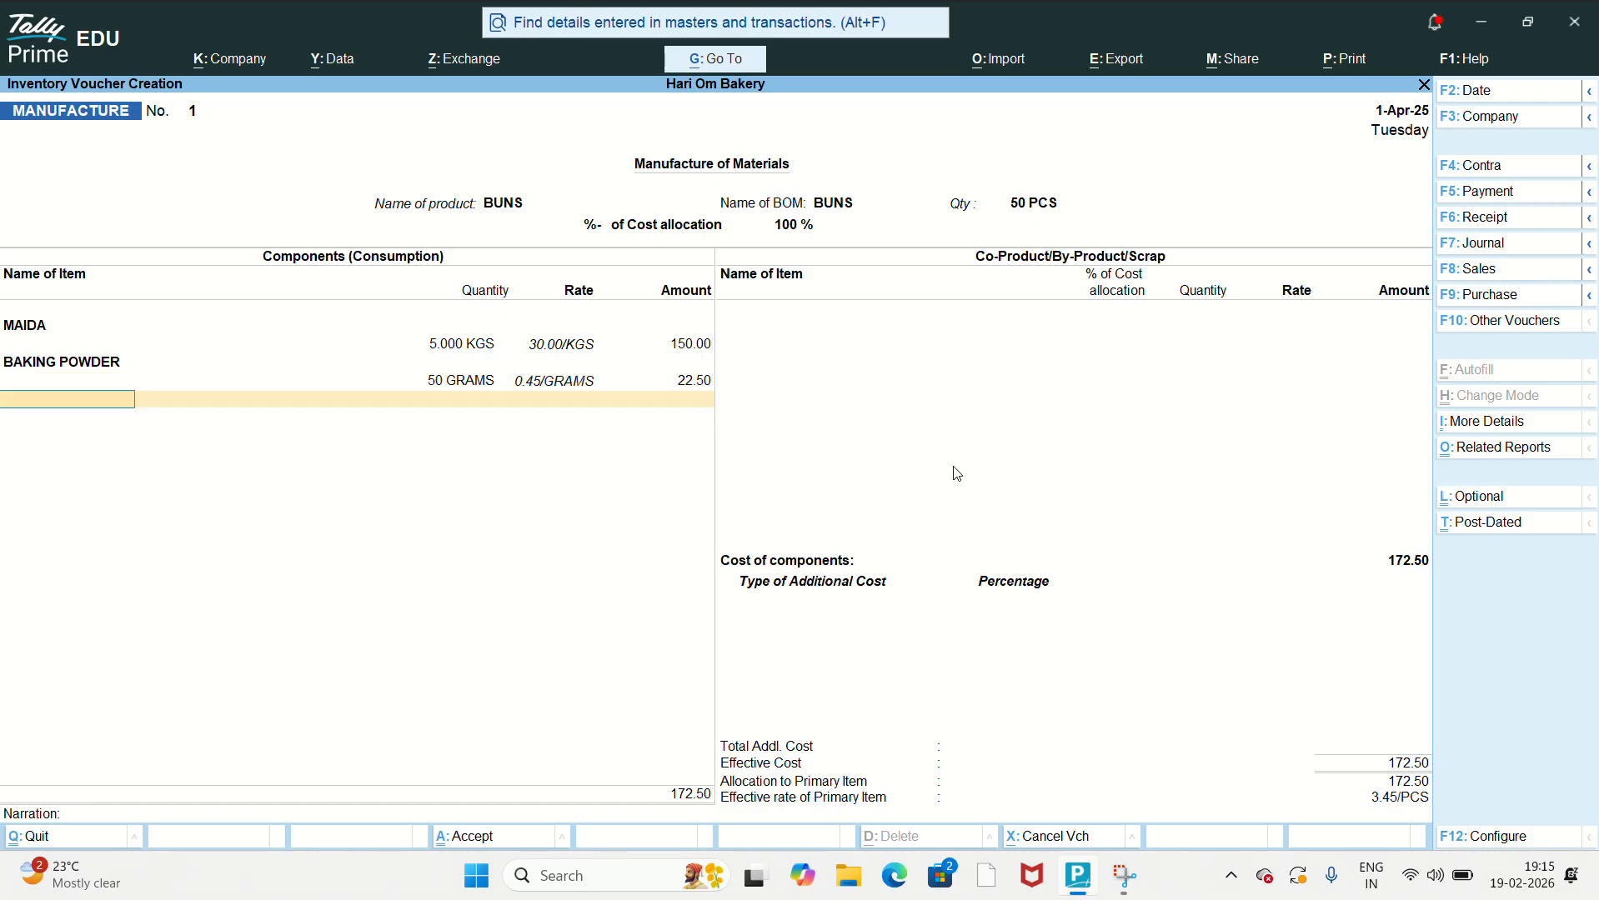
key("Return")
key("Return")
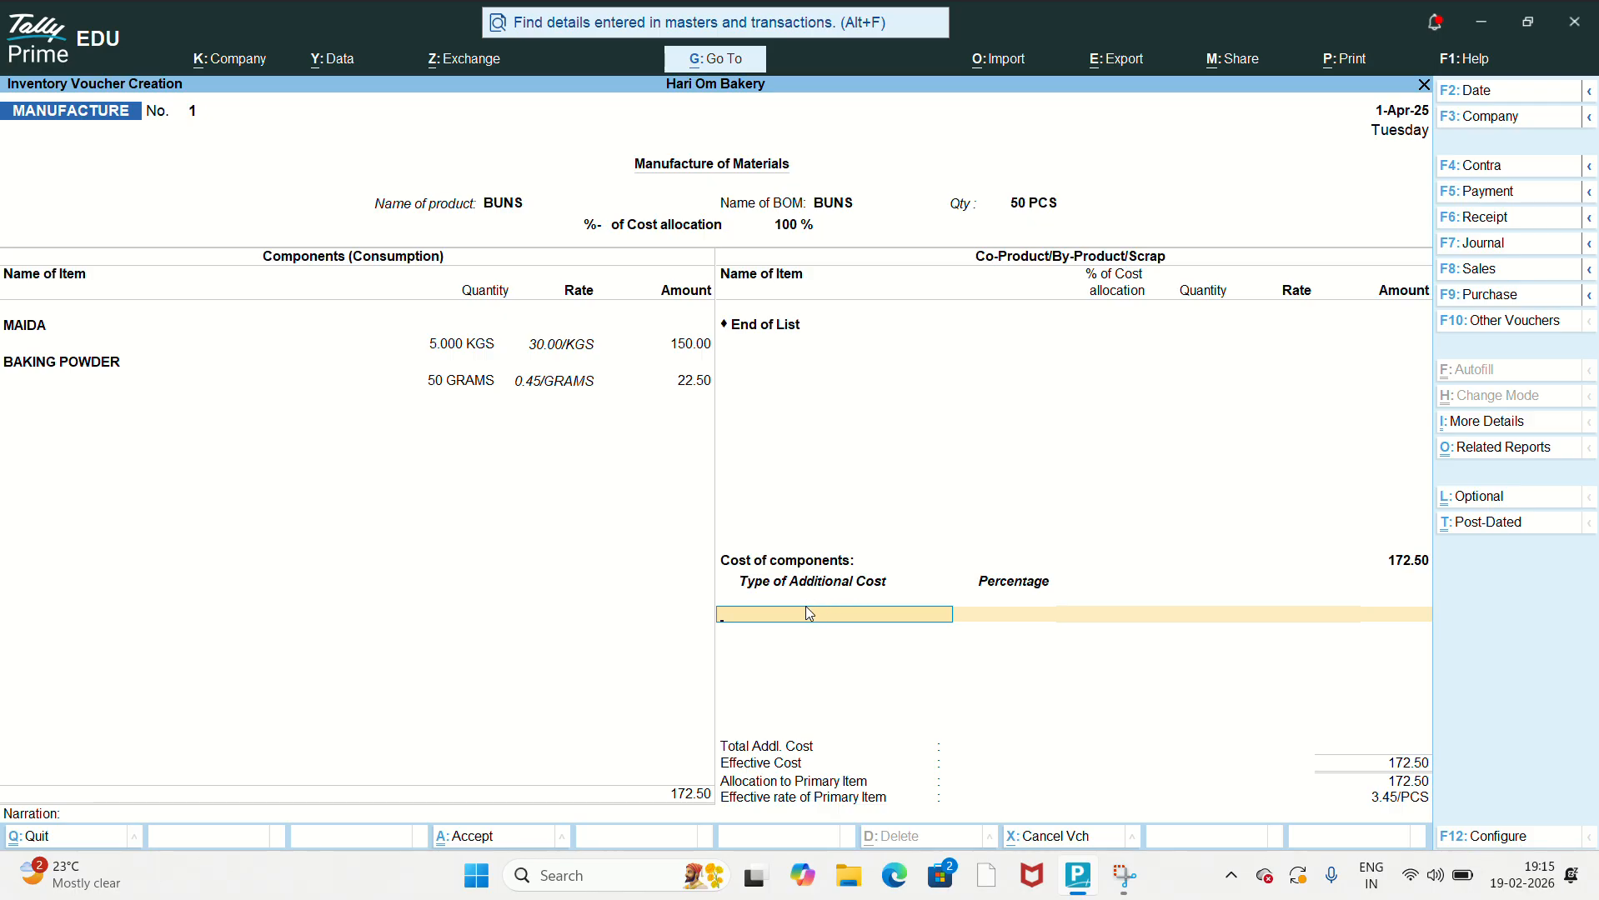
Step: Try to add FUEL as an additional cost at 15 %
type("B")
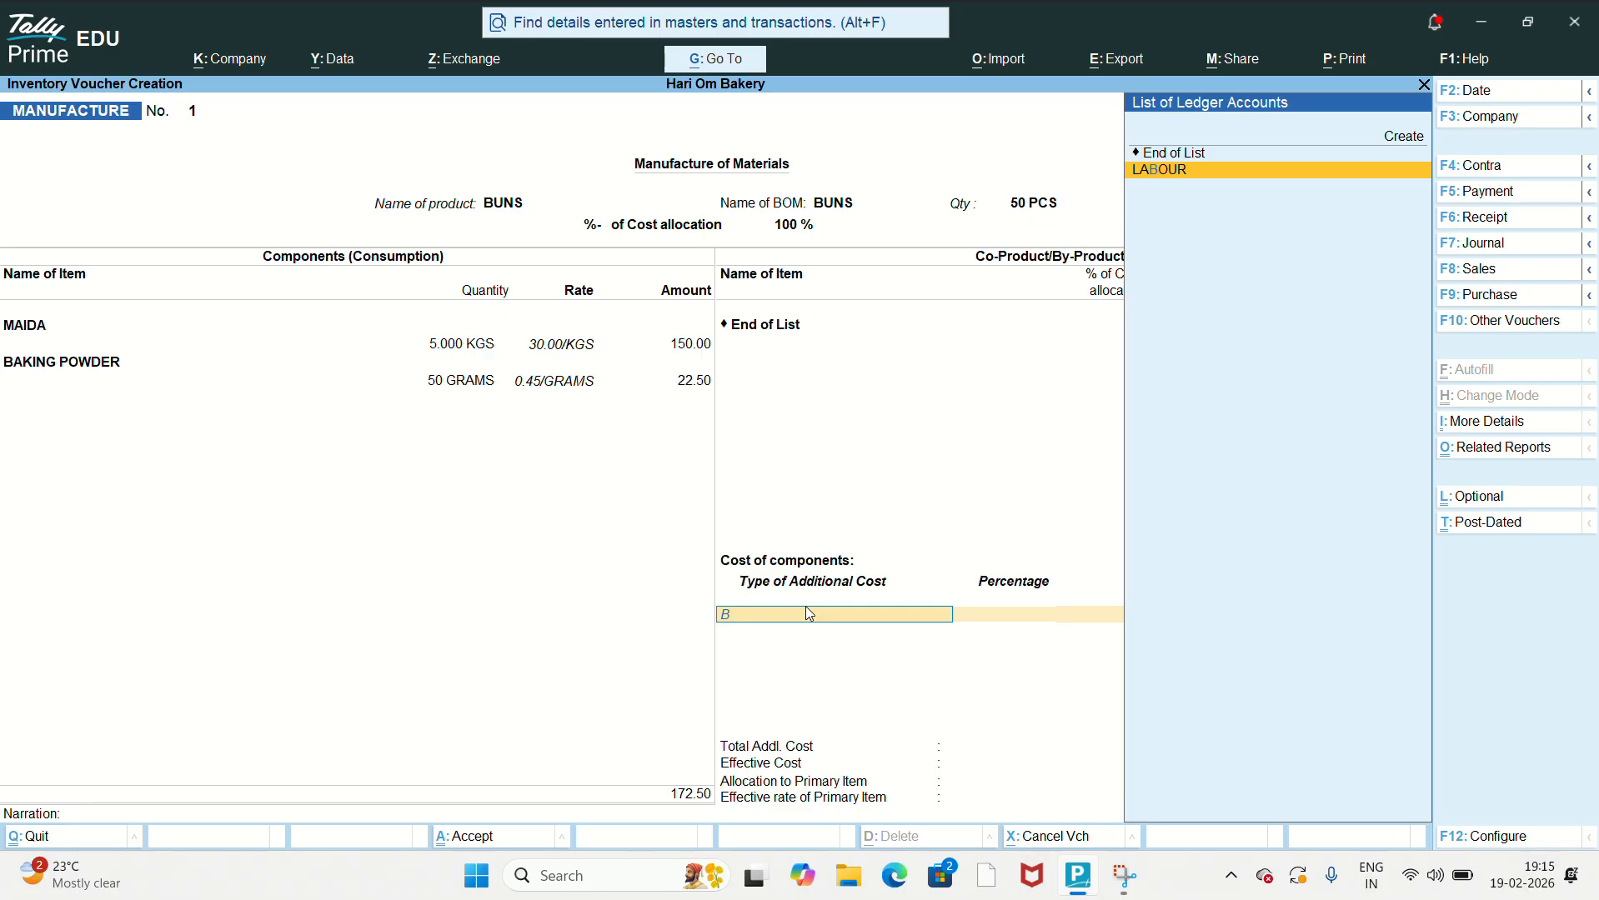
key("BackSpace")
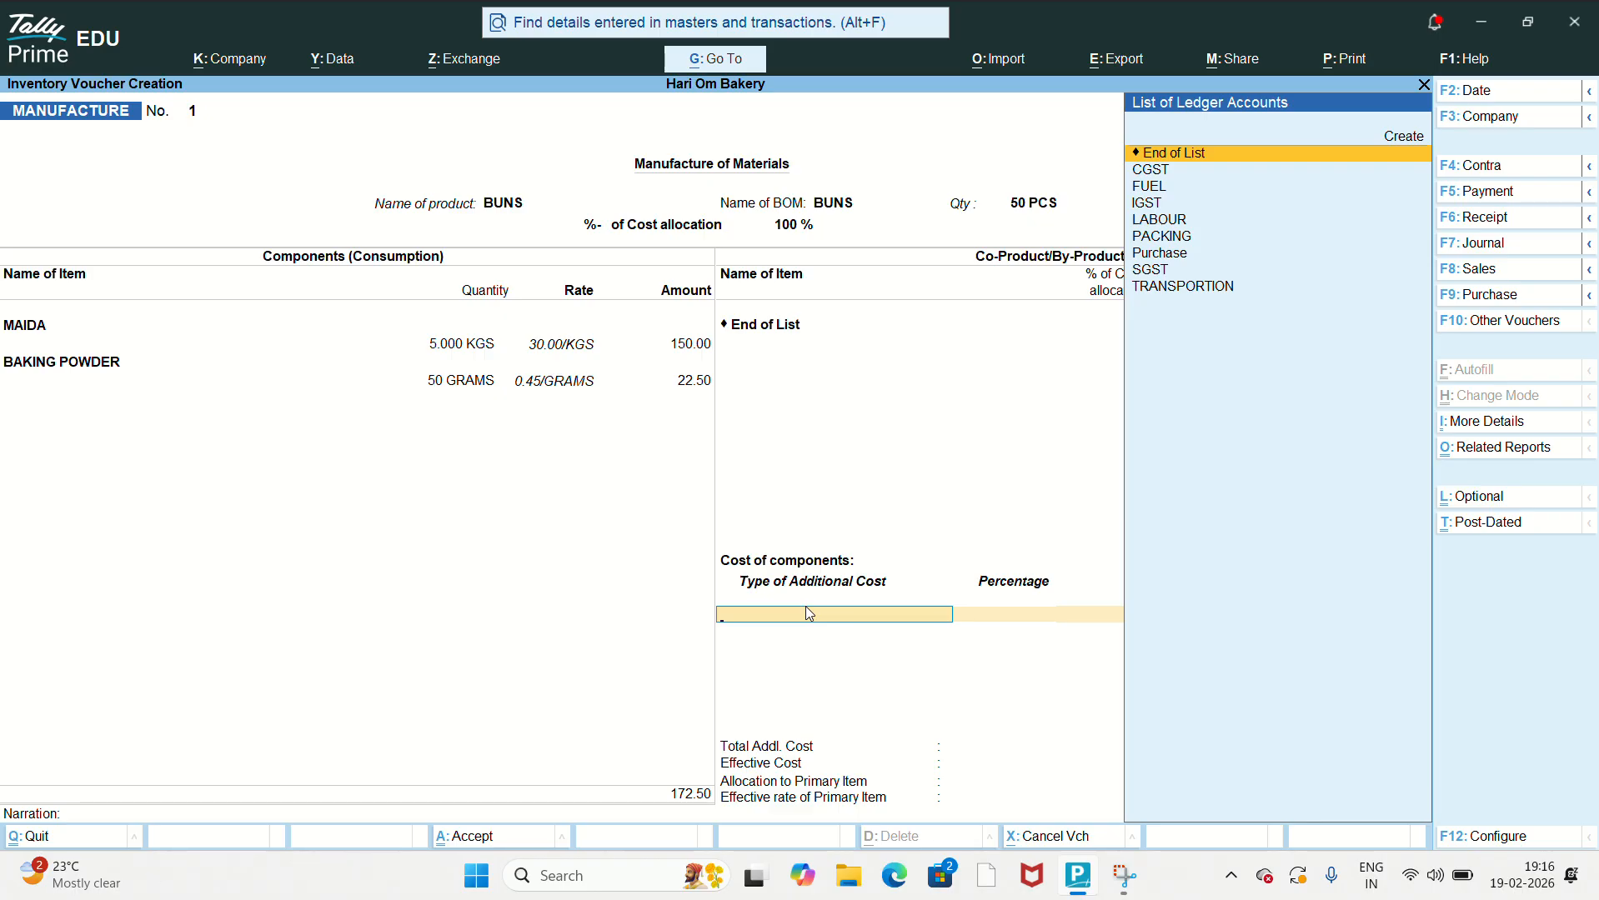
type("F")
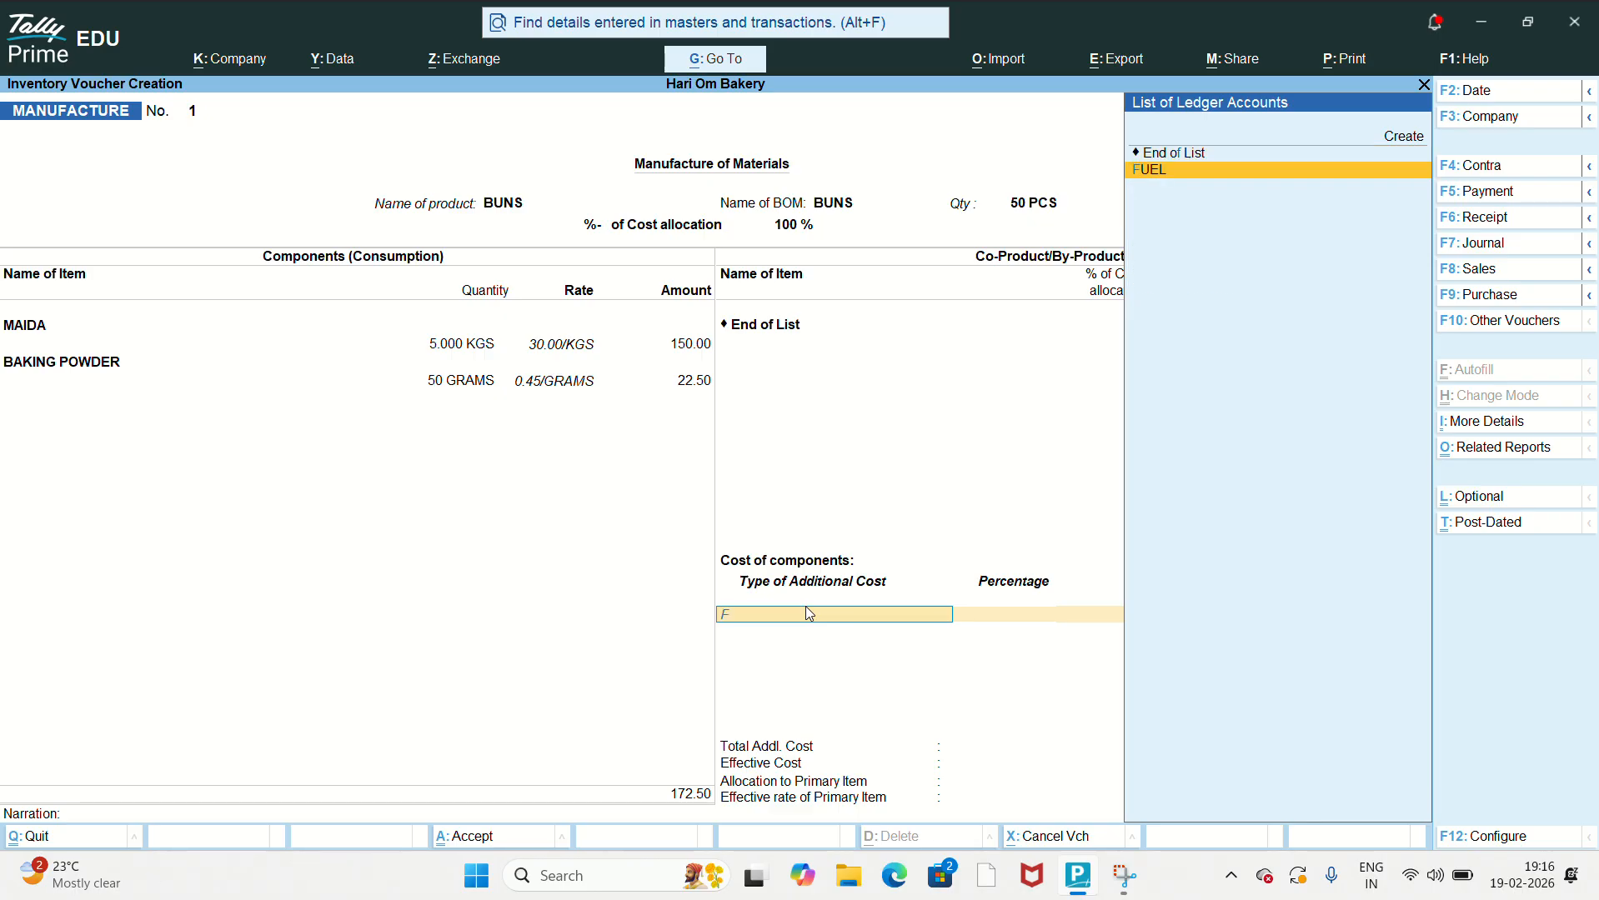
key("Return")
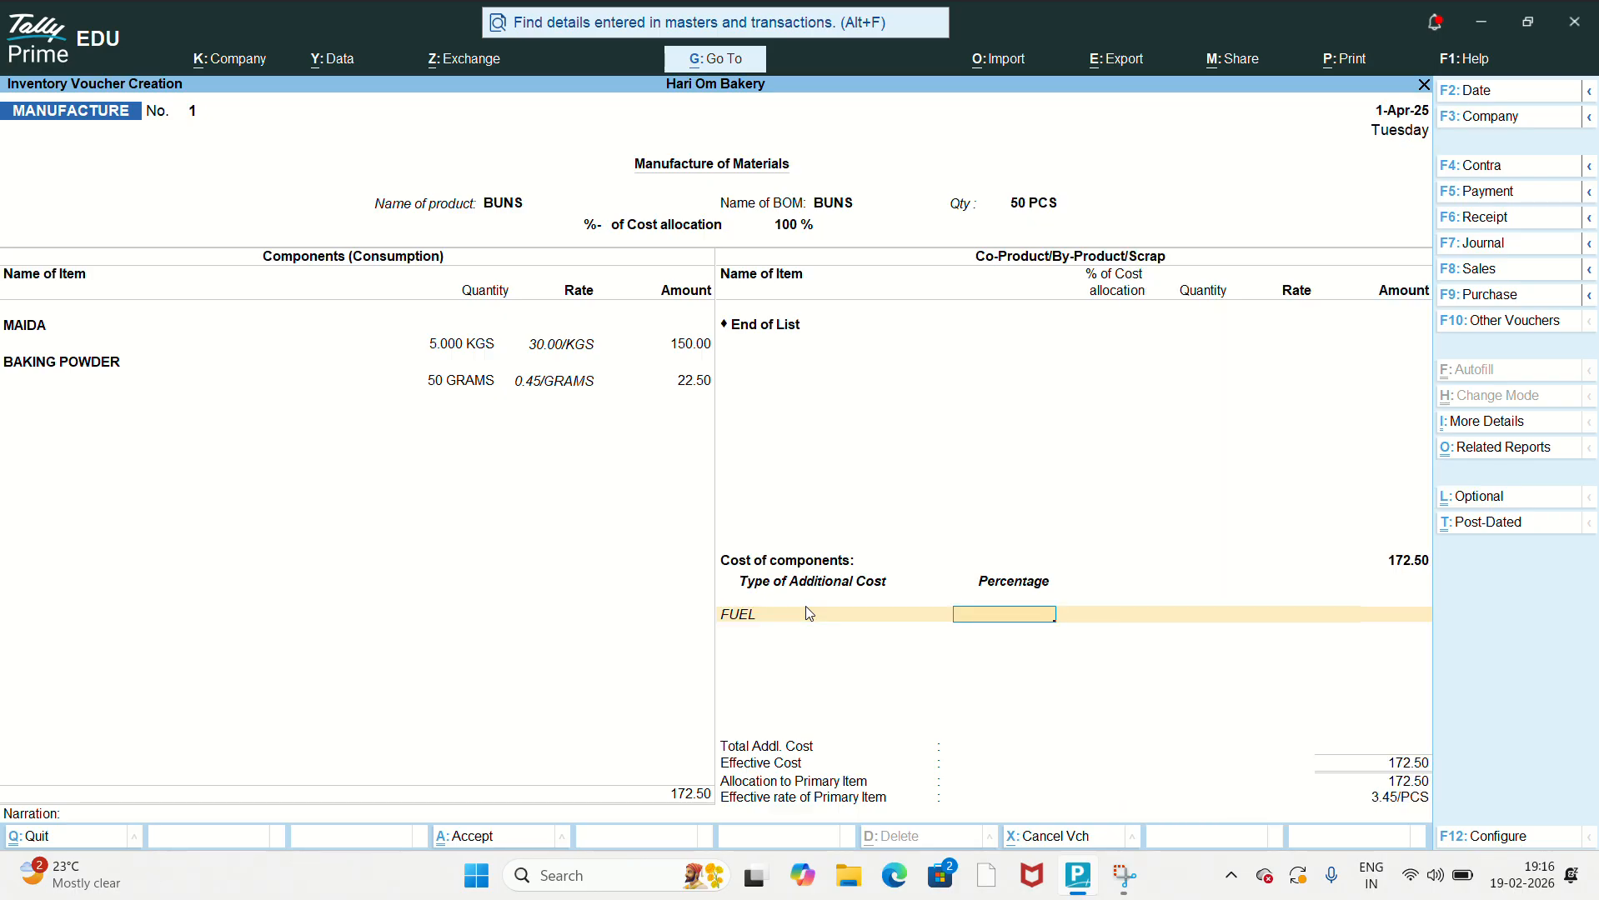
type("15")
key("Return")
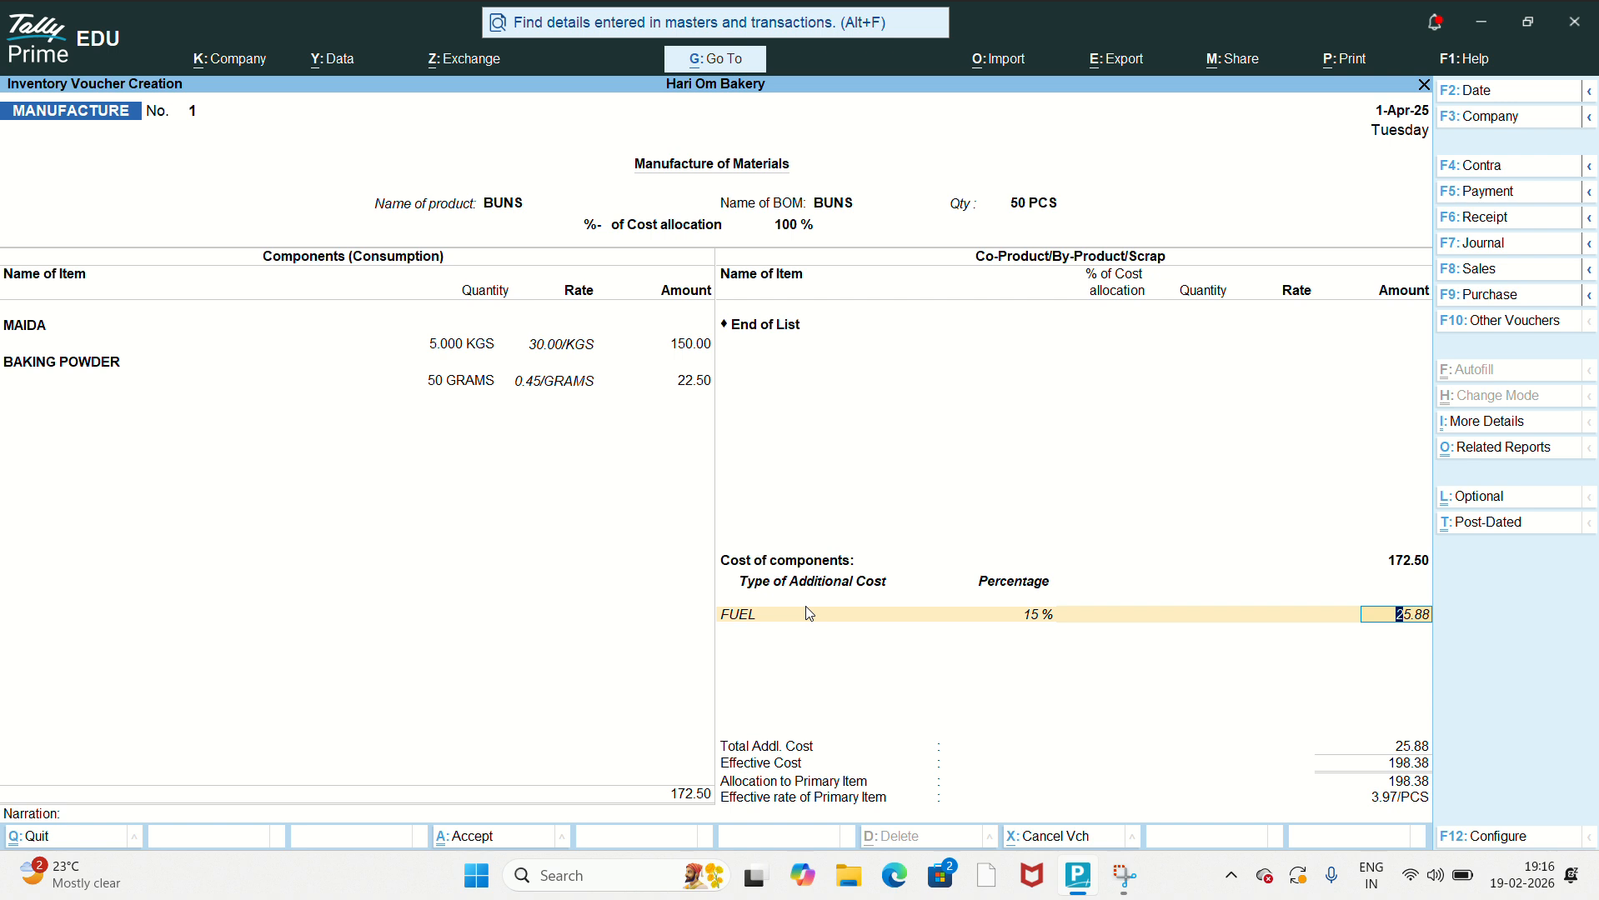
type("L")
key("Return")
key("BackSpace")
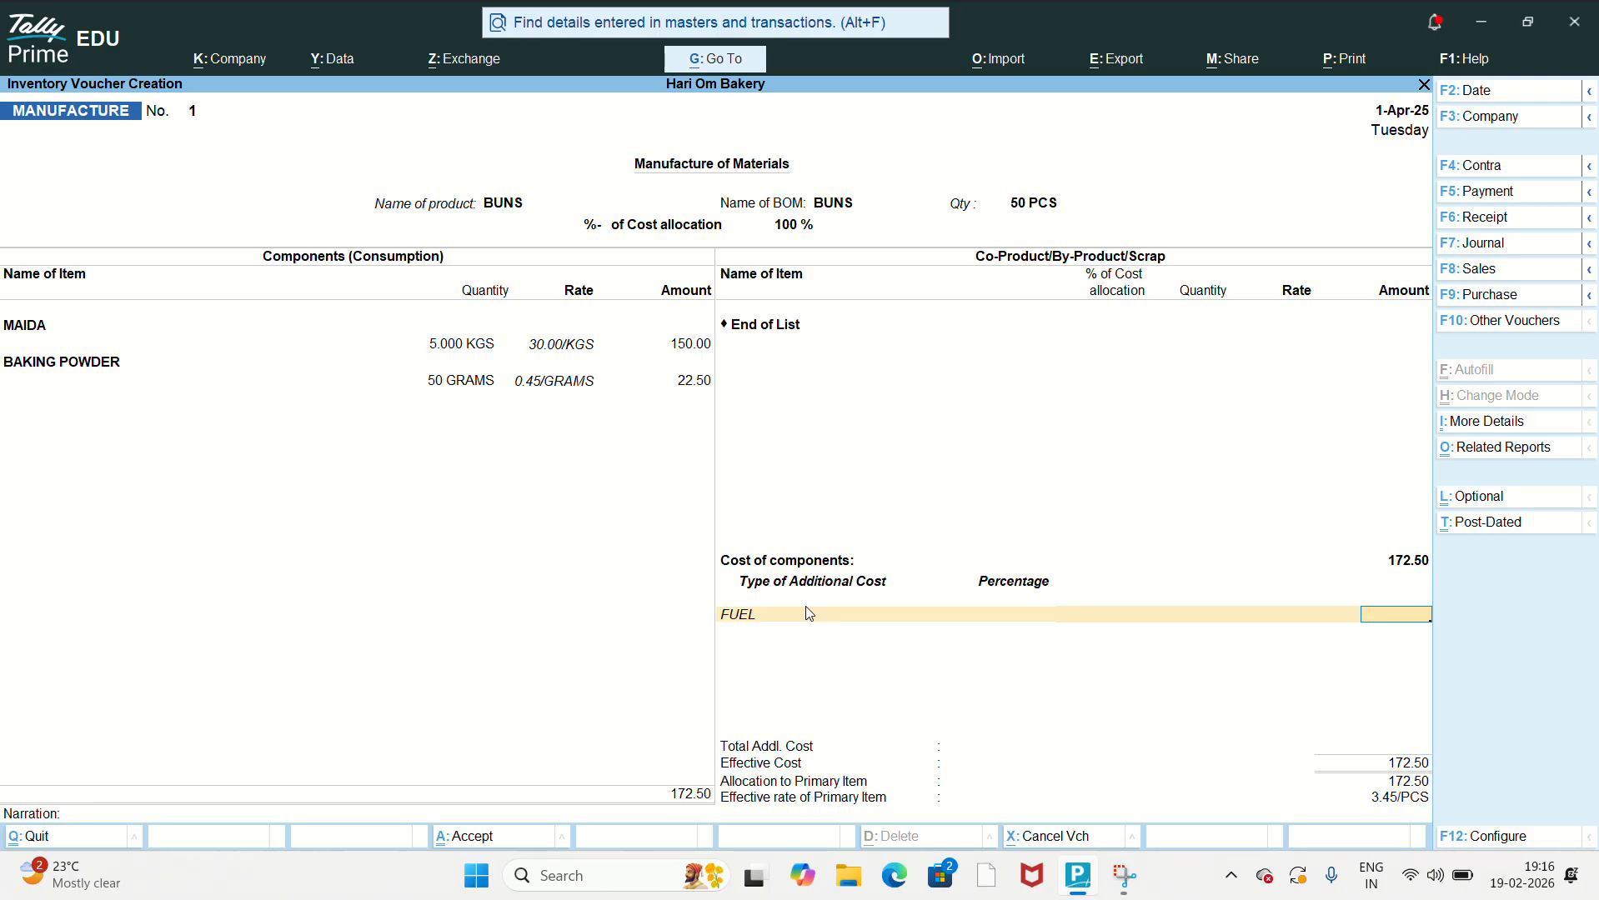
Step: Re-enter FUEL as the first additional cost with a percentage of 15 %
key("BackSpace")
key("BackSpace")
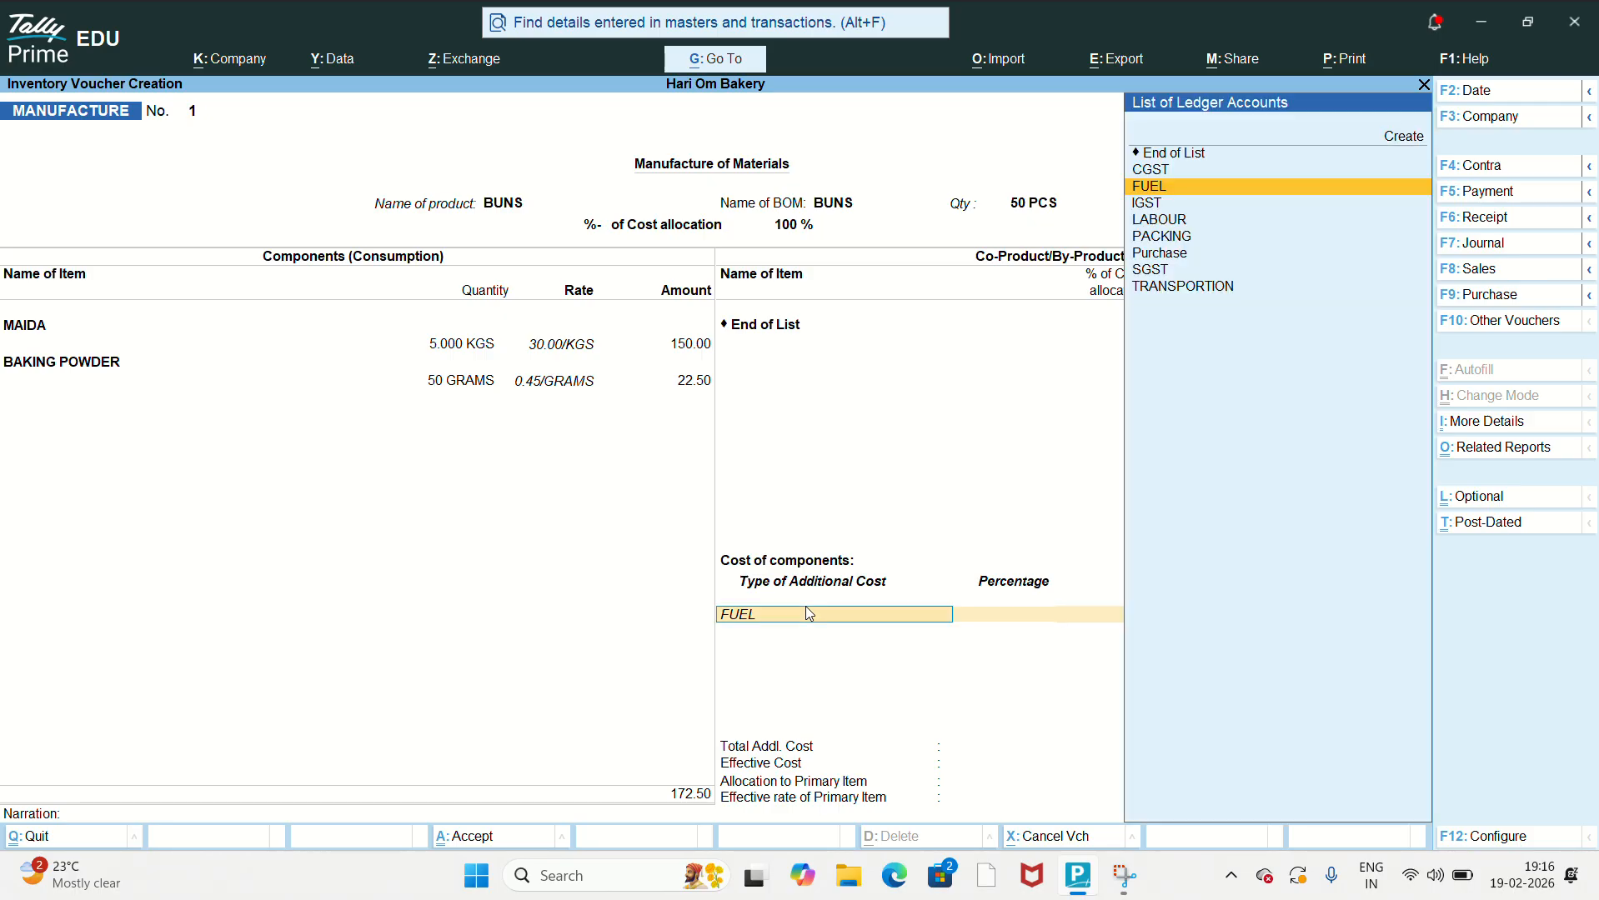
type("FU")
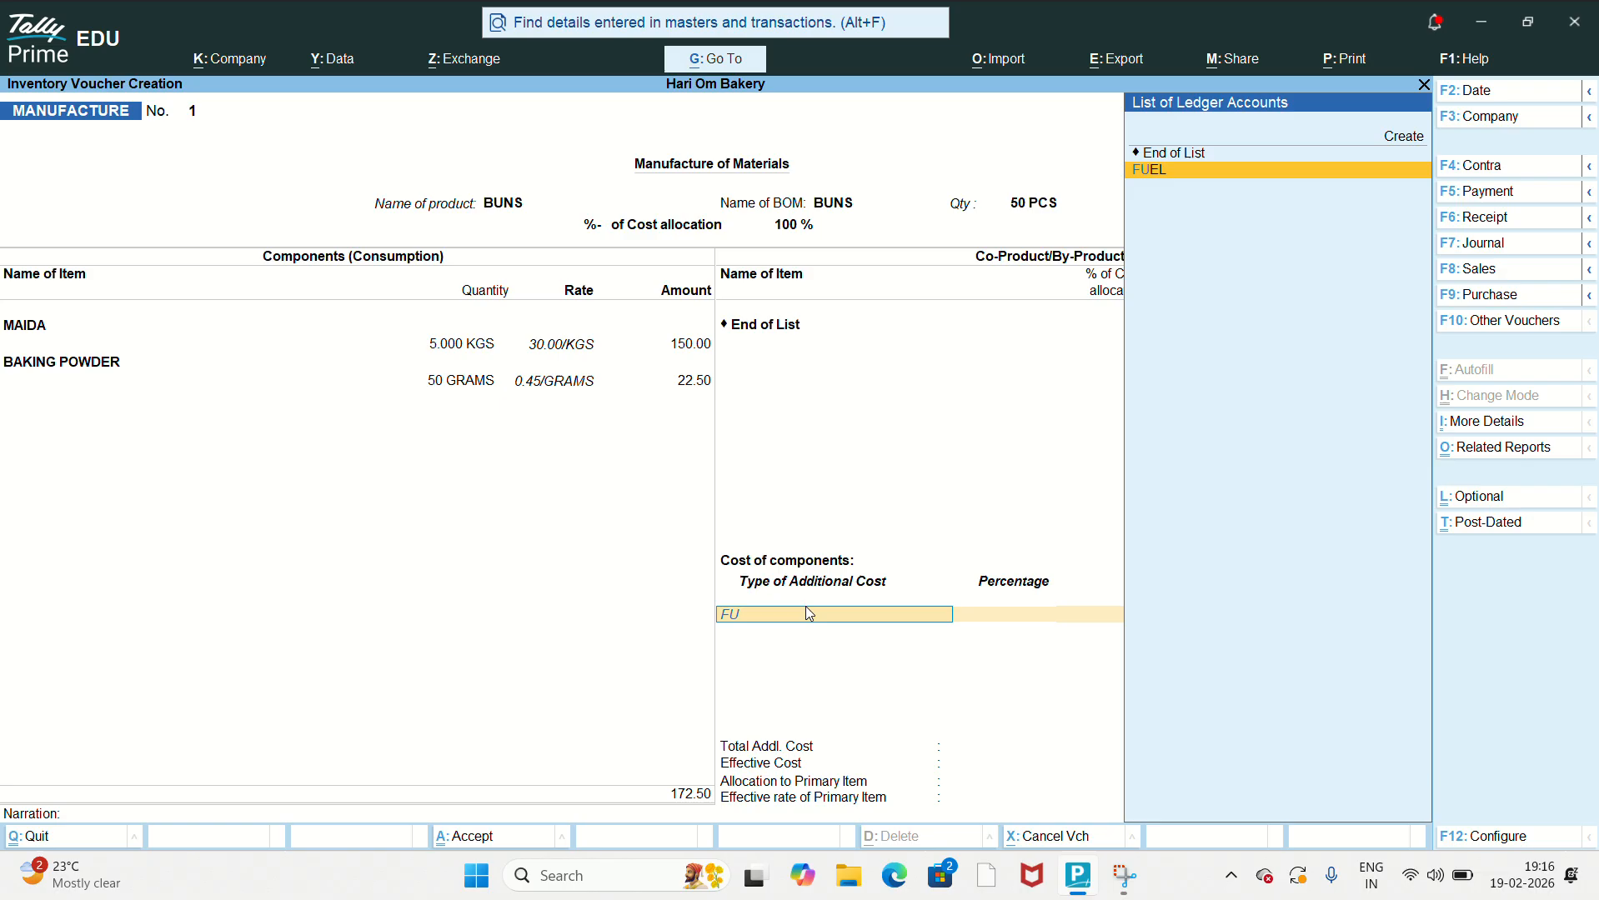
key("Return")
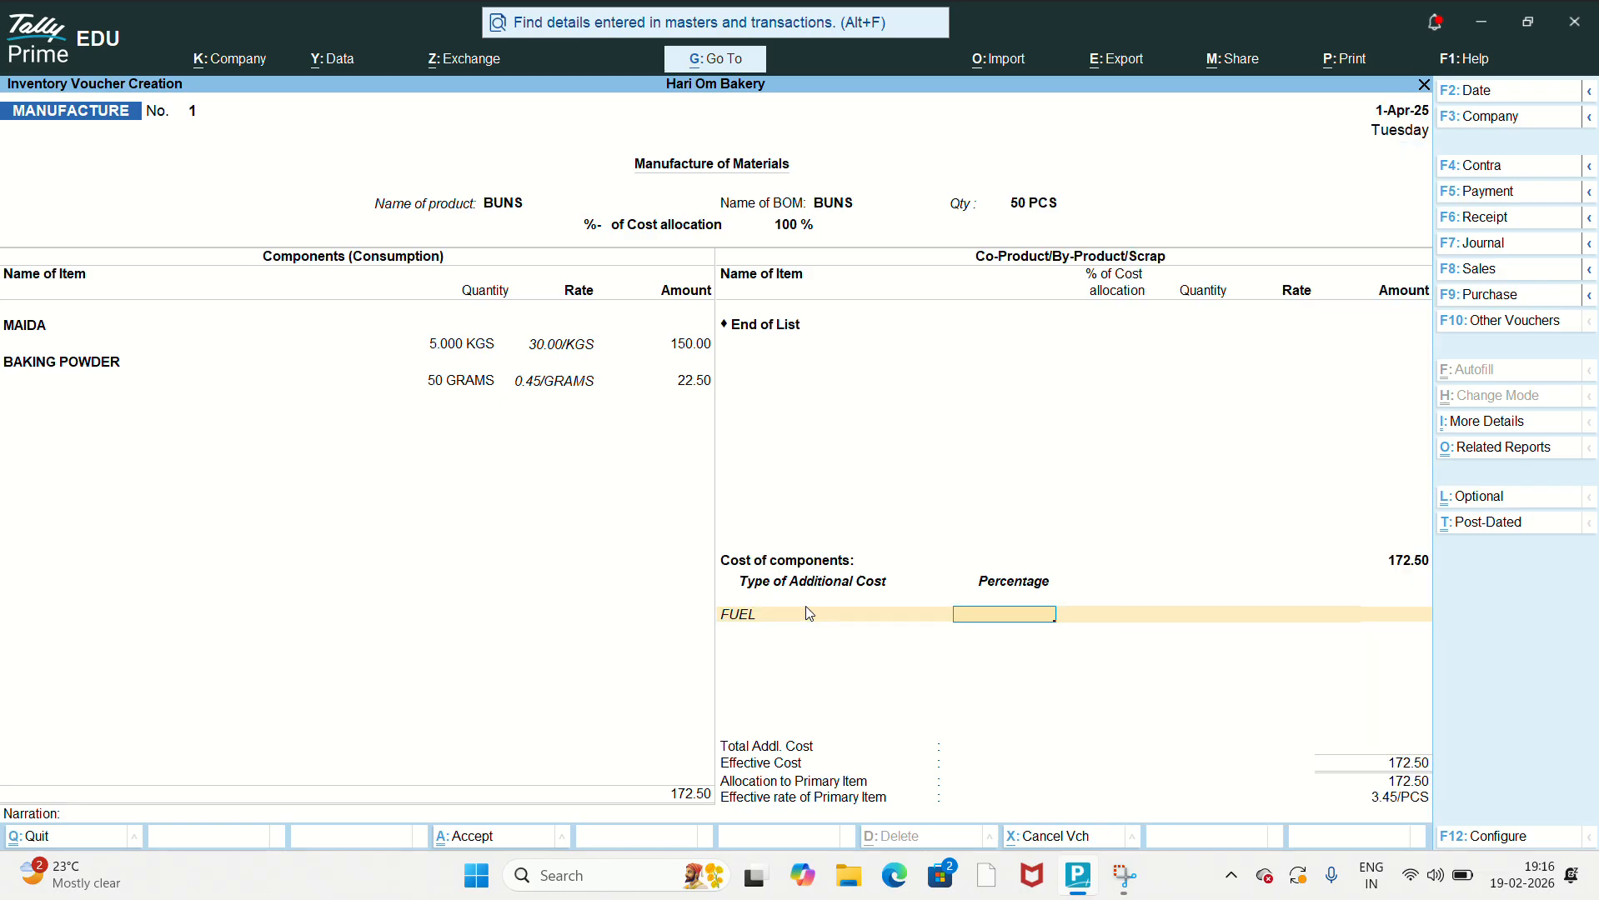
type("15")
key("Return")
key("Return")
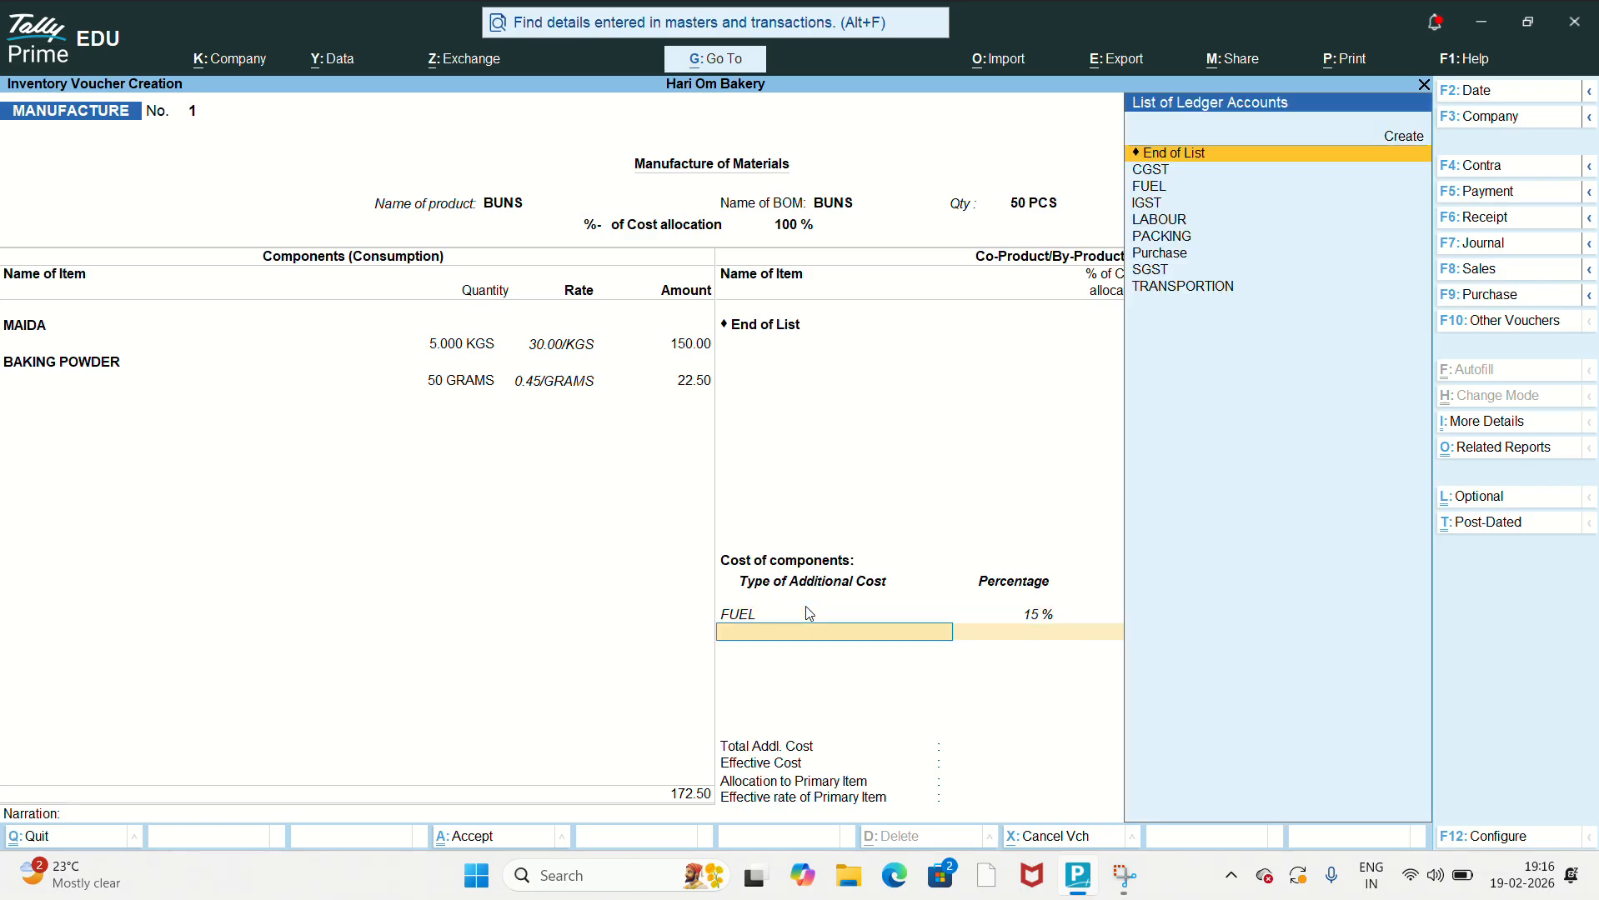
Step: Add LABOUR as an additional cost at 25 %
type("L")
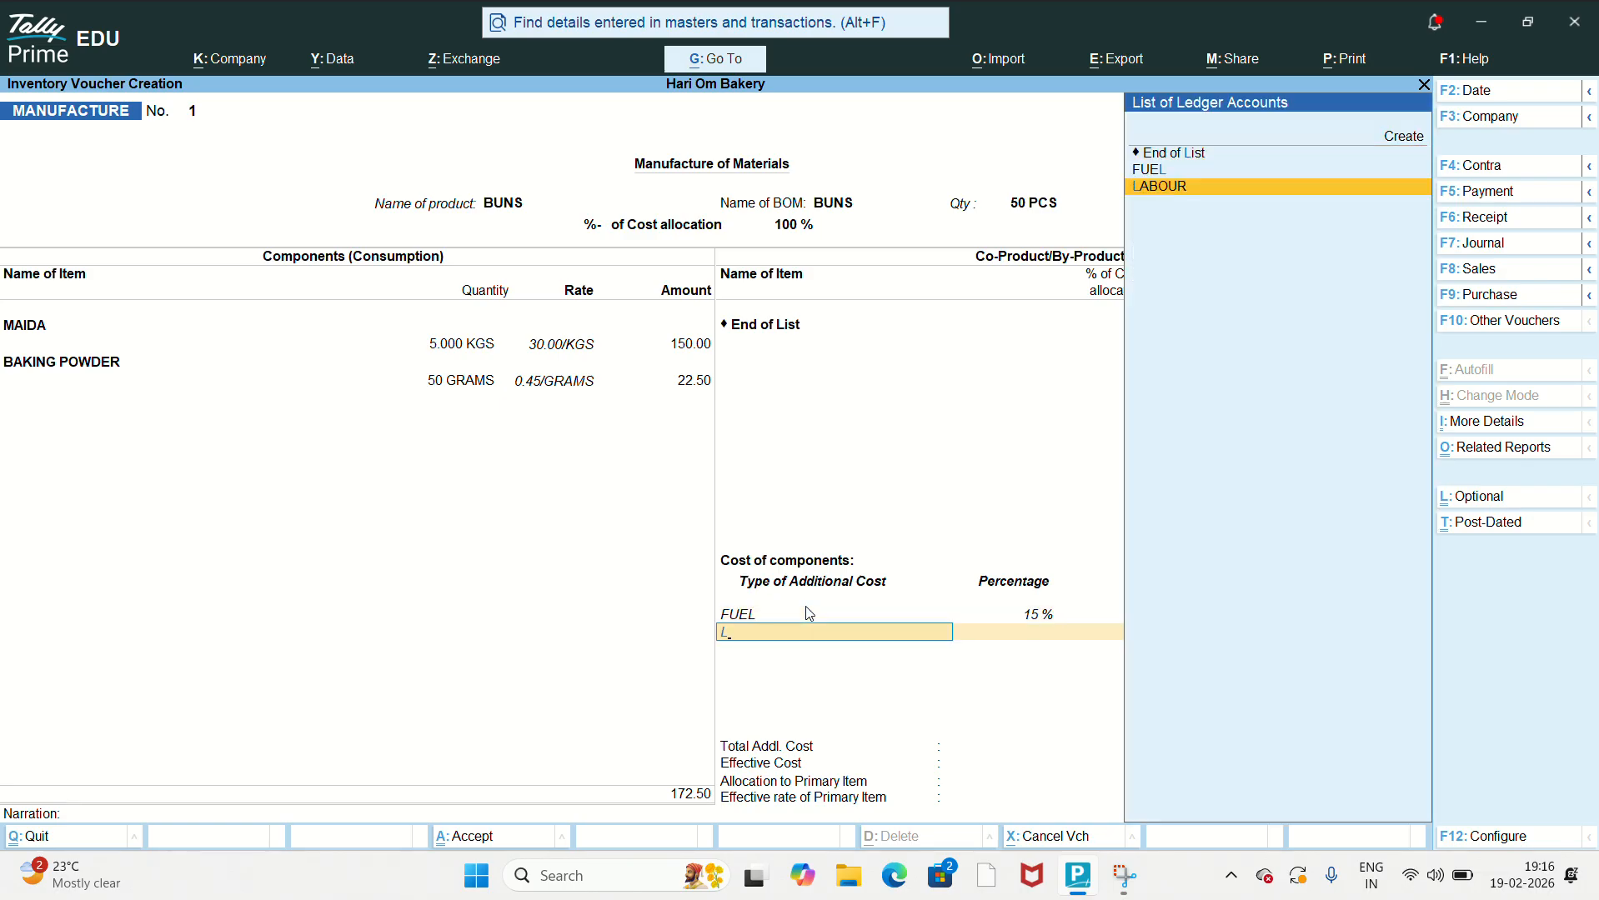
key("Return")
type("25")
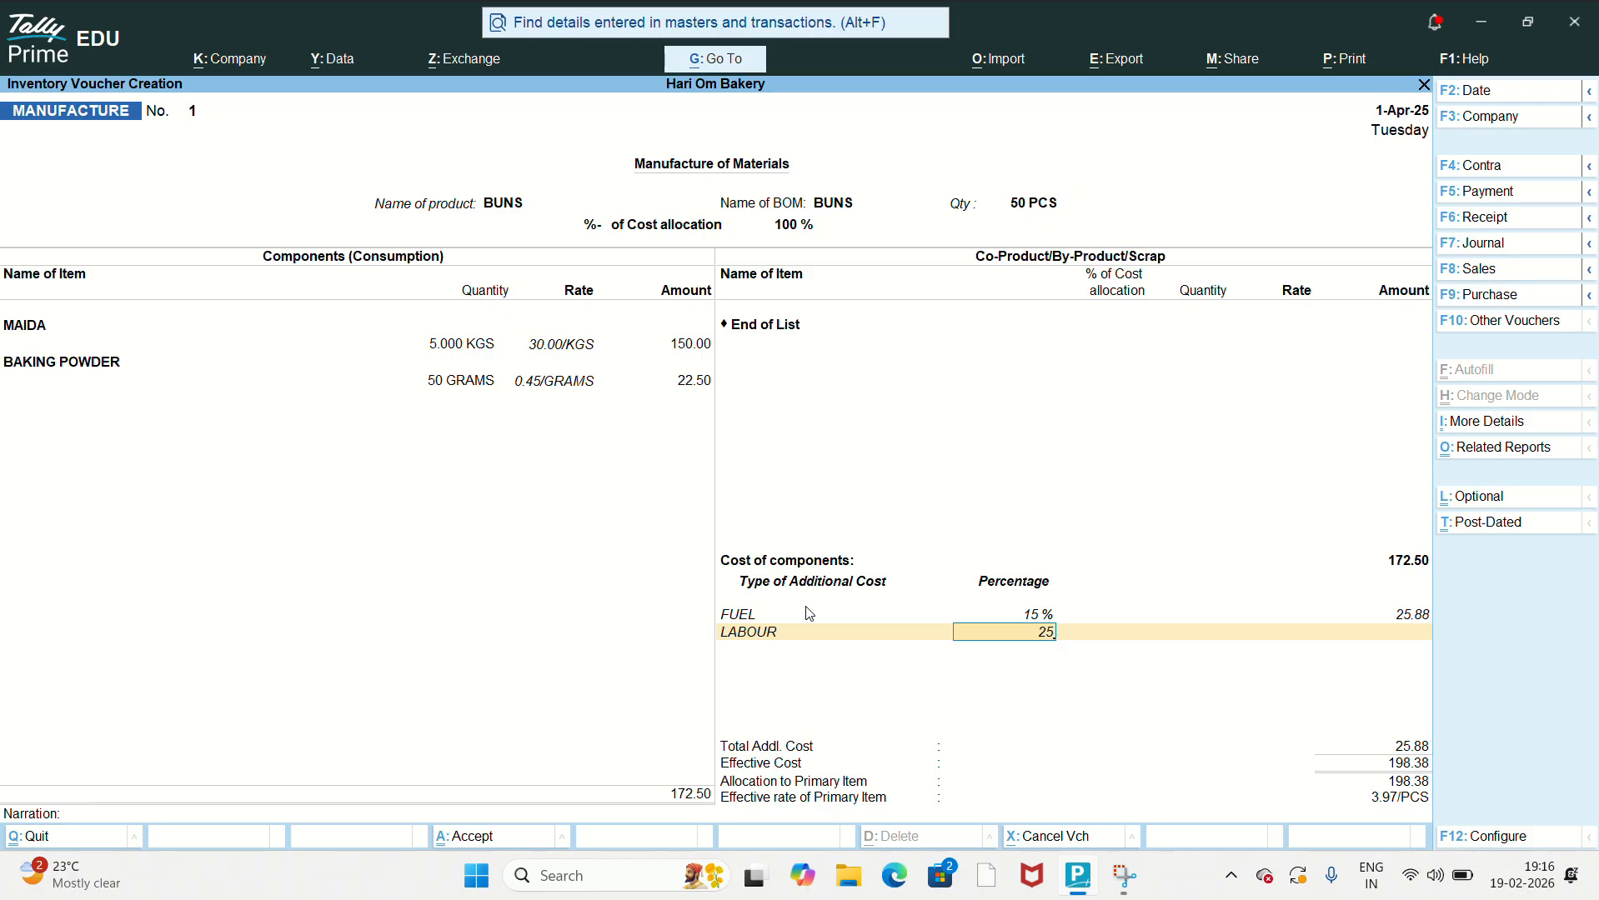
key("Return")
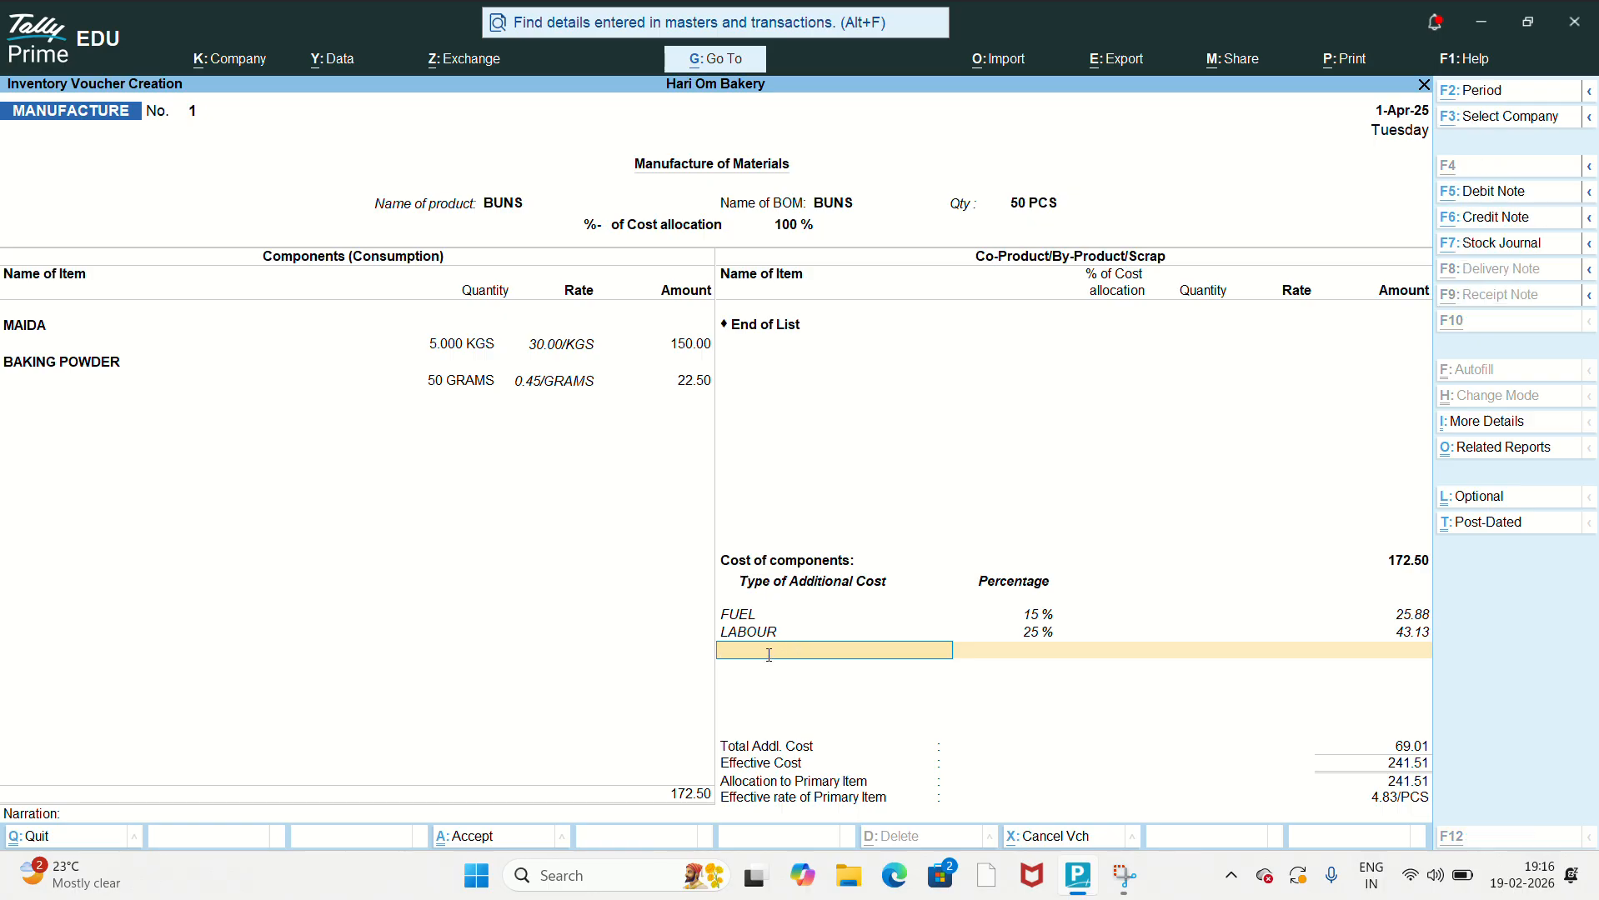
Step: Create a new ledger named ELECTRICITY under Direct Expenses from within the additional cost line and save it
key("alt+c")
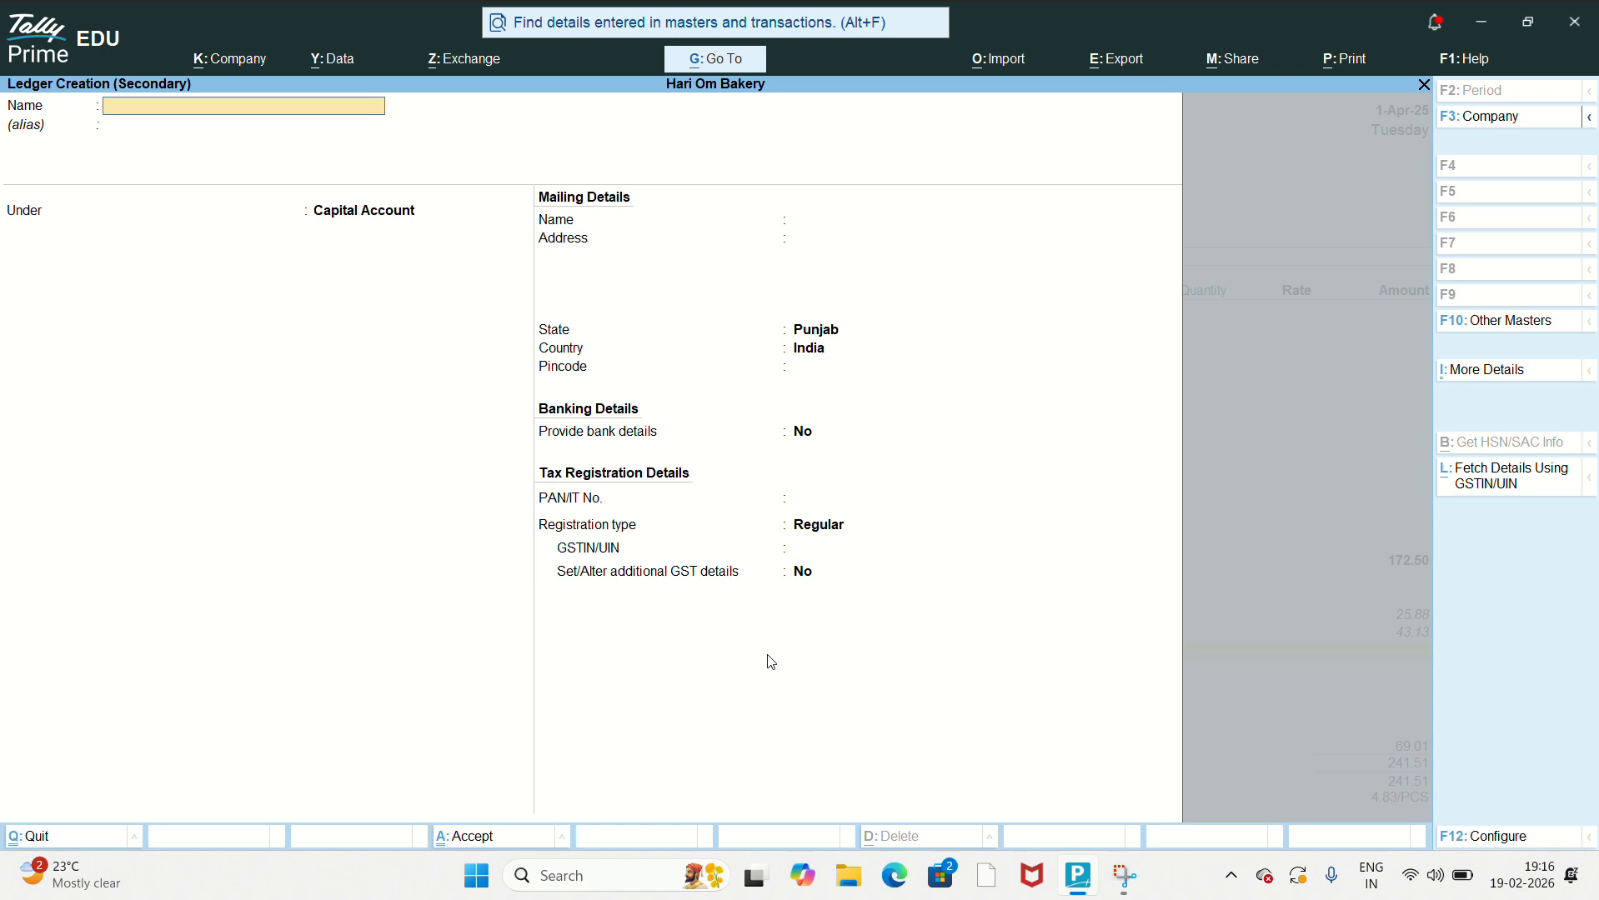
type("ELECTRICITY")
key("Return")
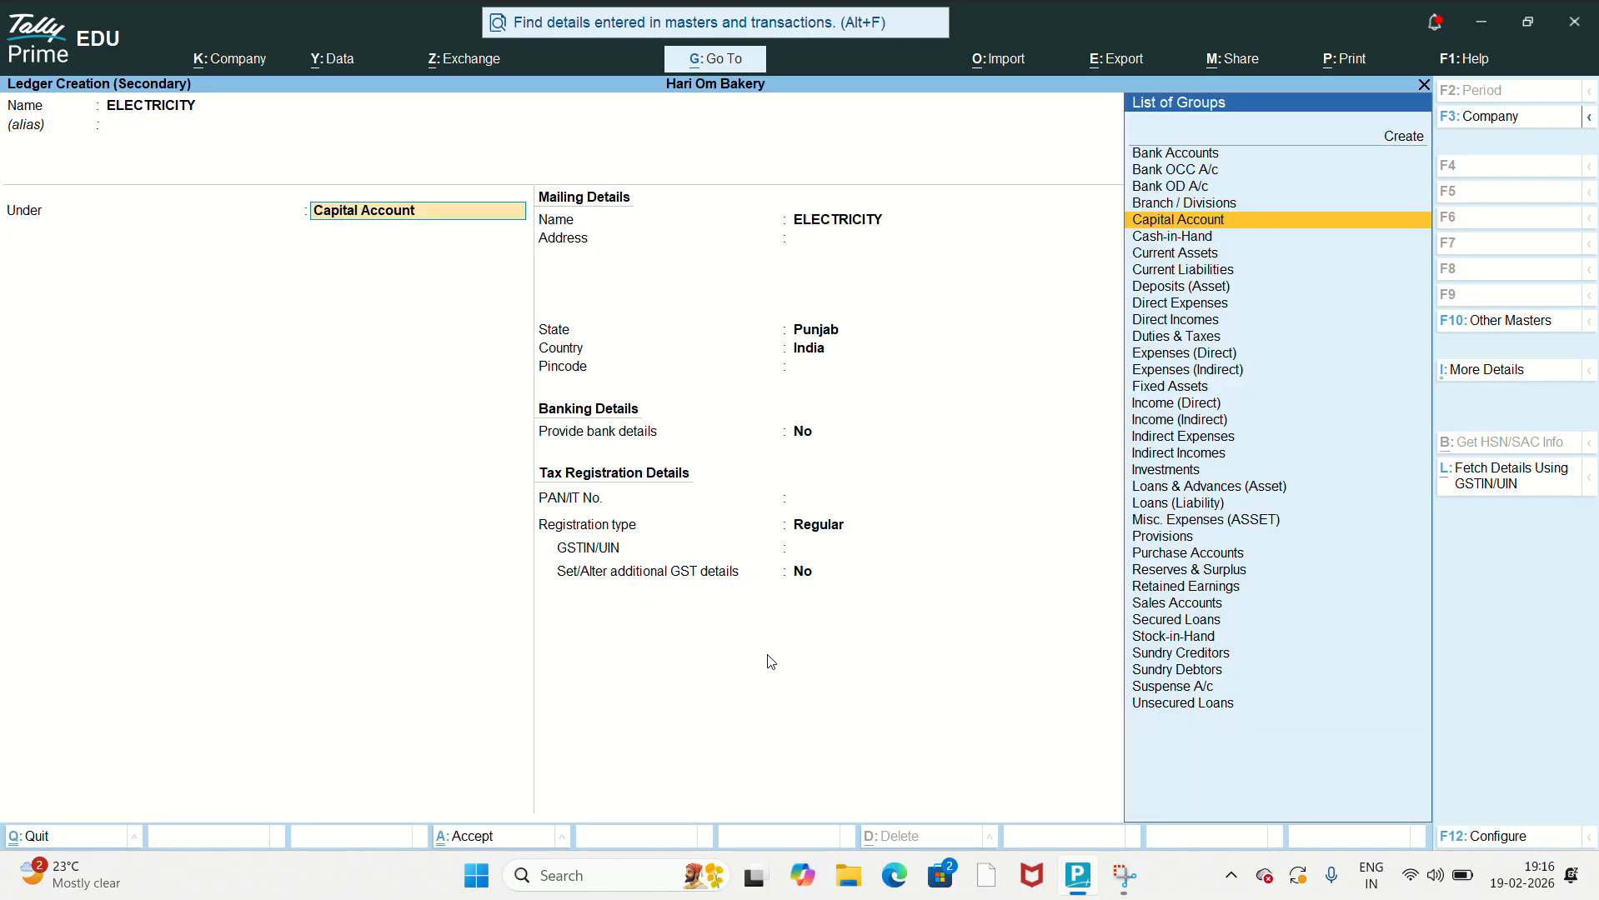
type("DIRECT")
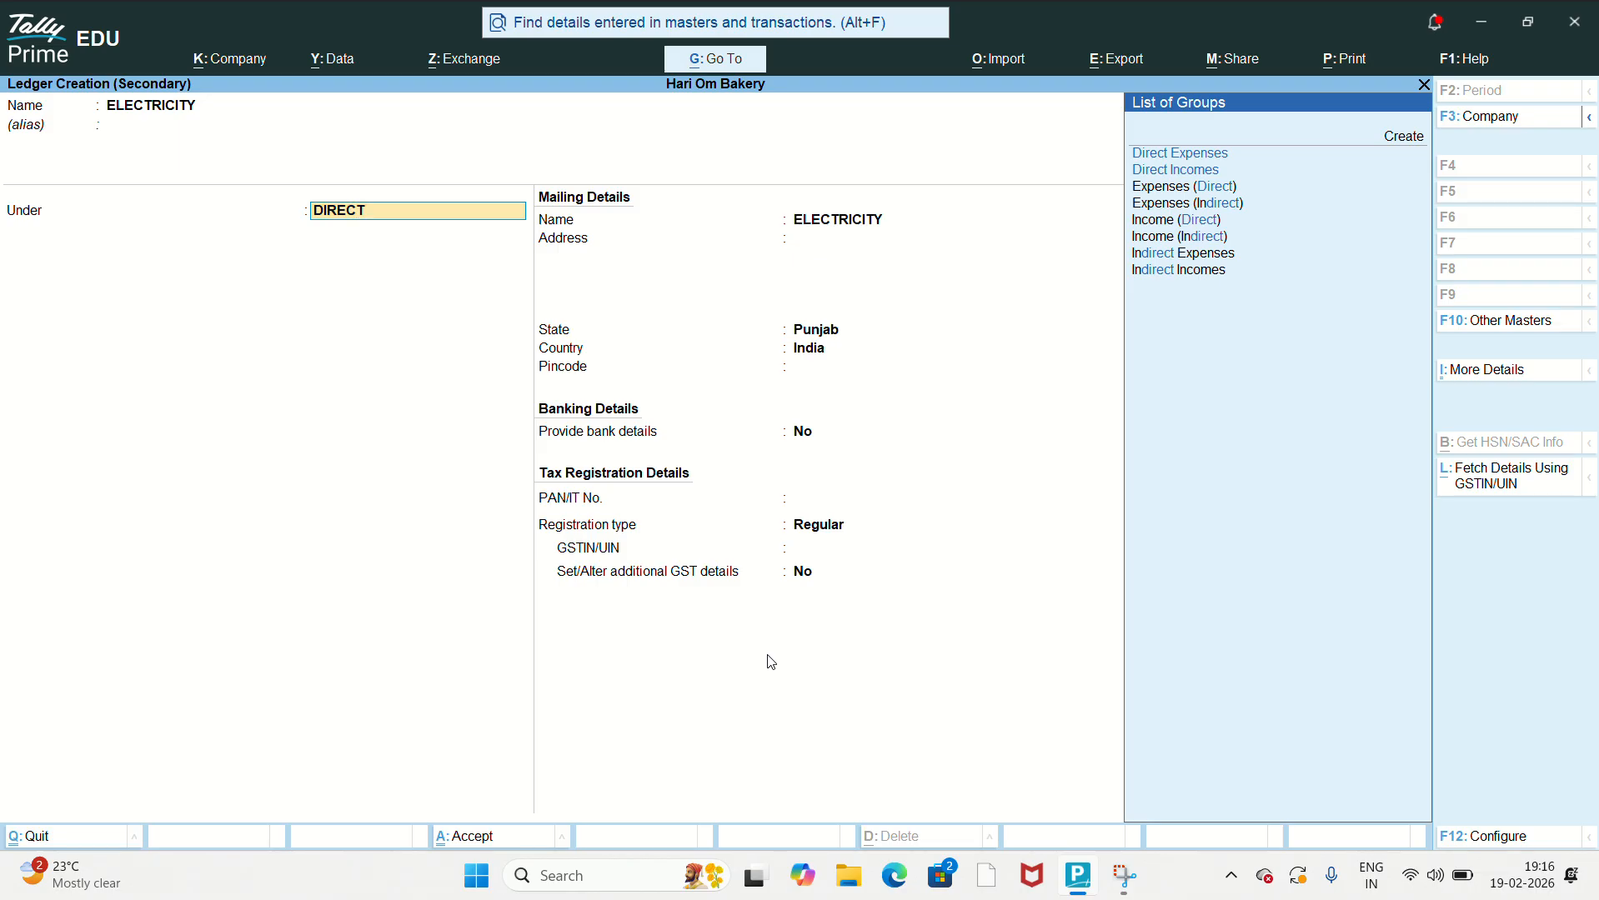
key("Down")
key("Return")
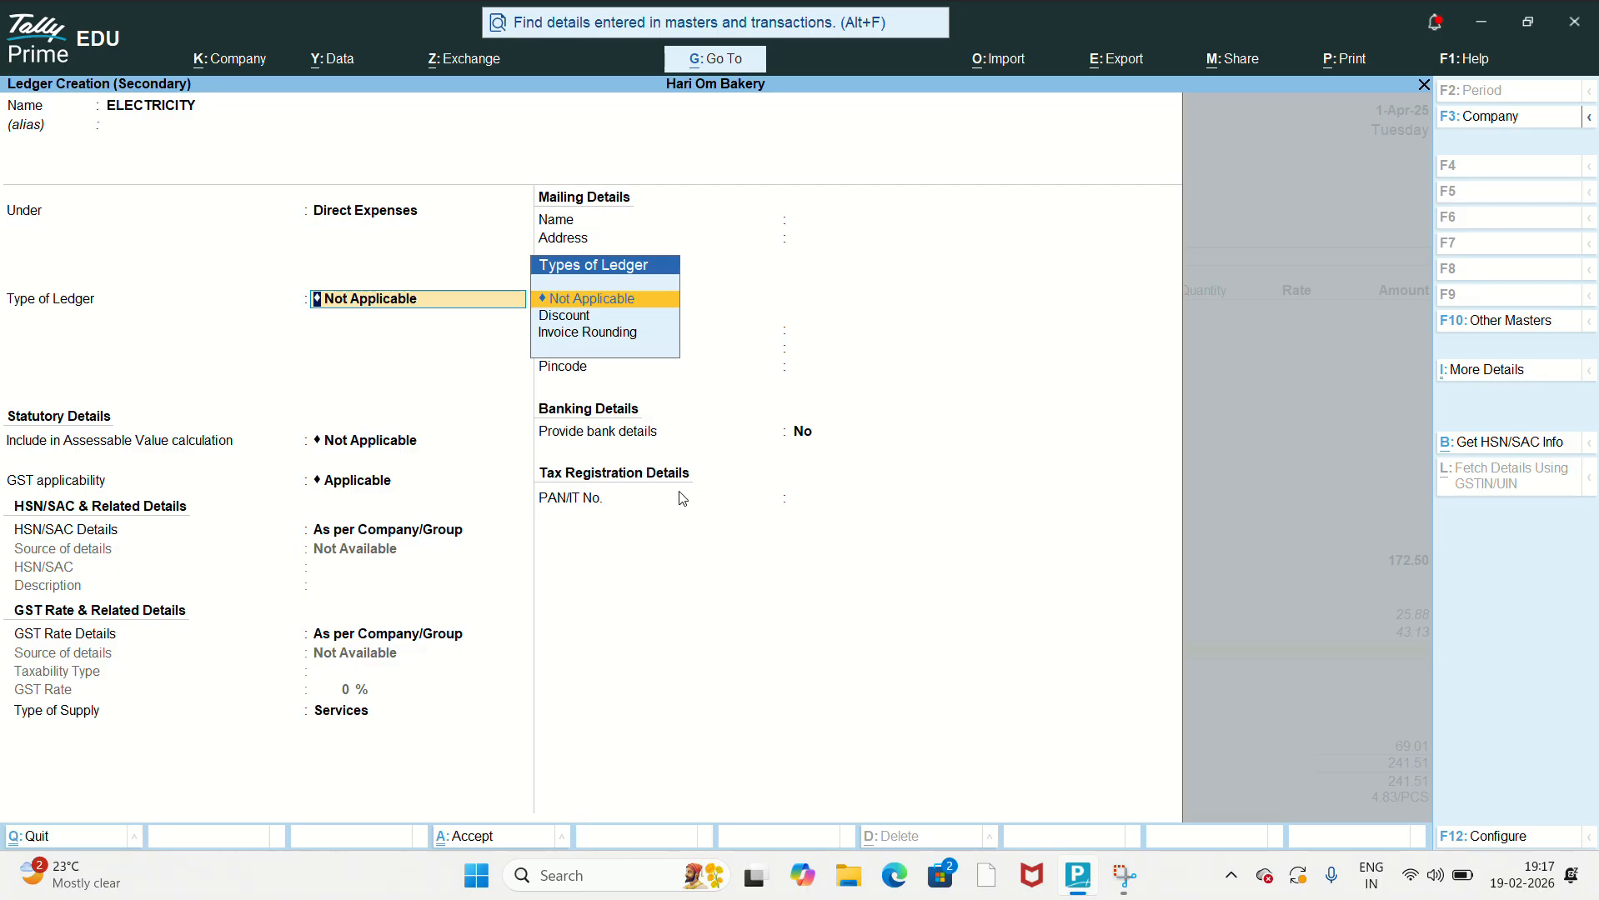
key("ctrl")
key("ctrl+a")
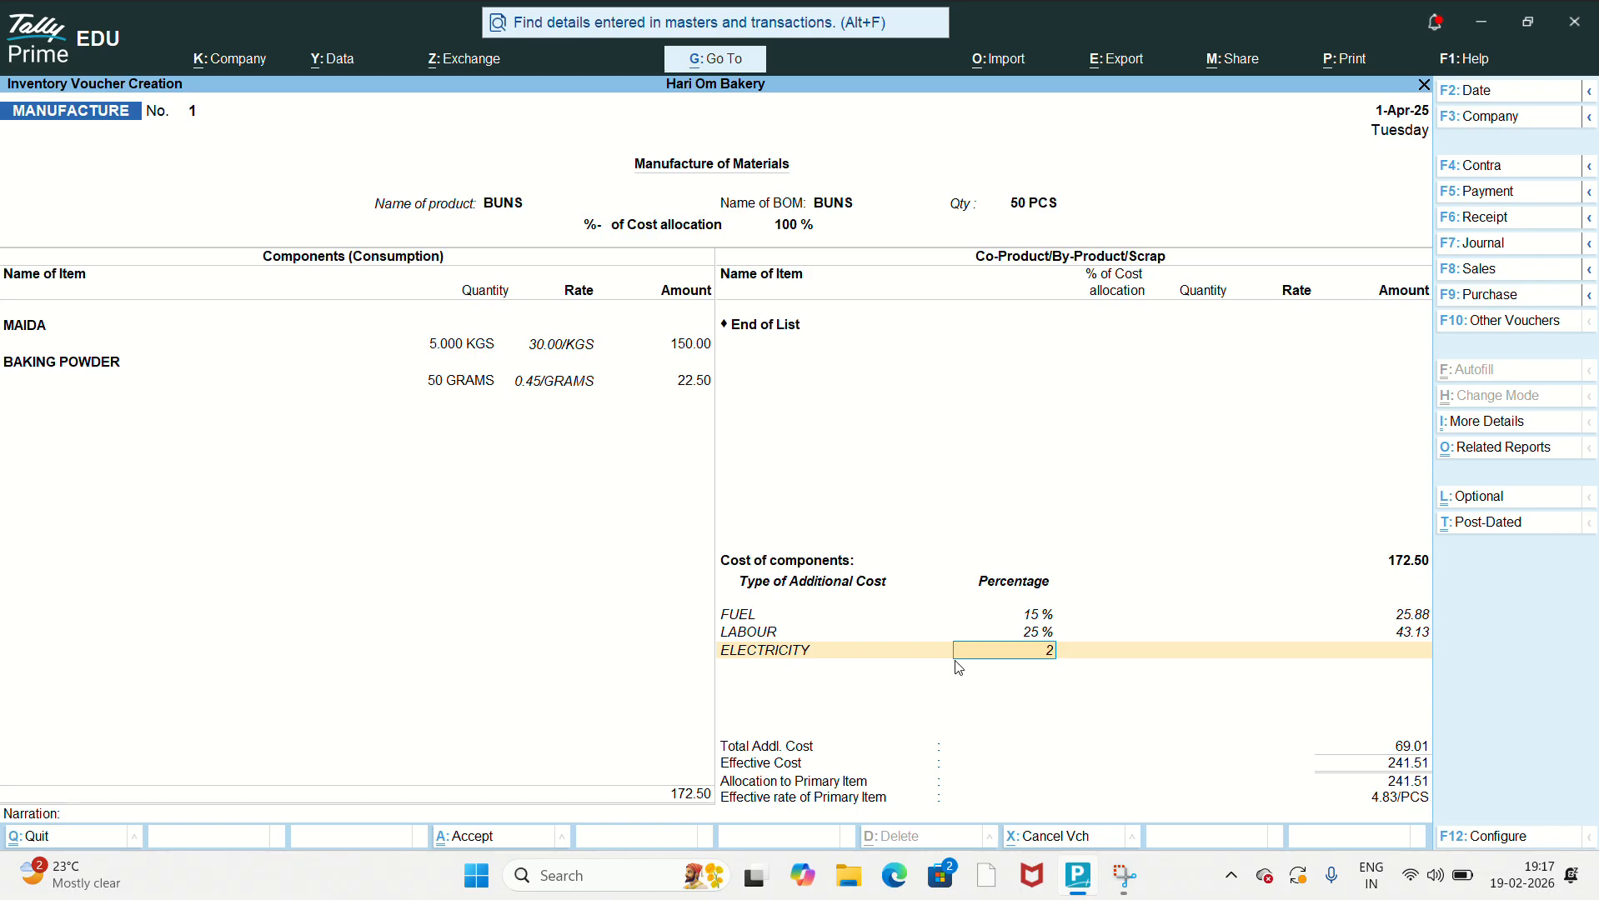
Step: Set the ELECTRICITY additional cost to 20 % and add PACKING at 20 %
type("0")
key("Return")
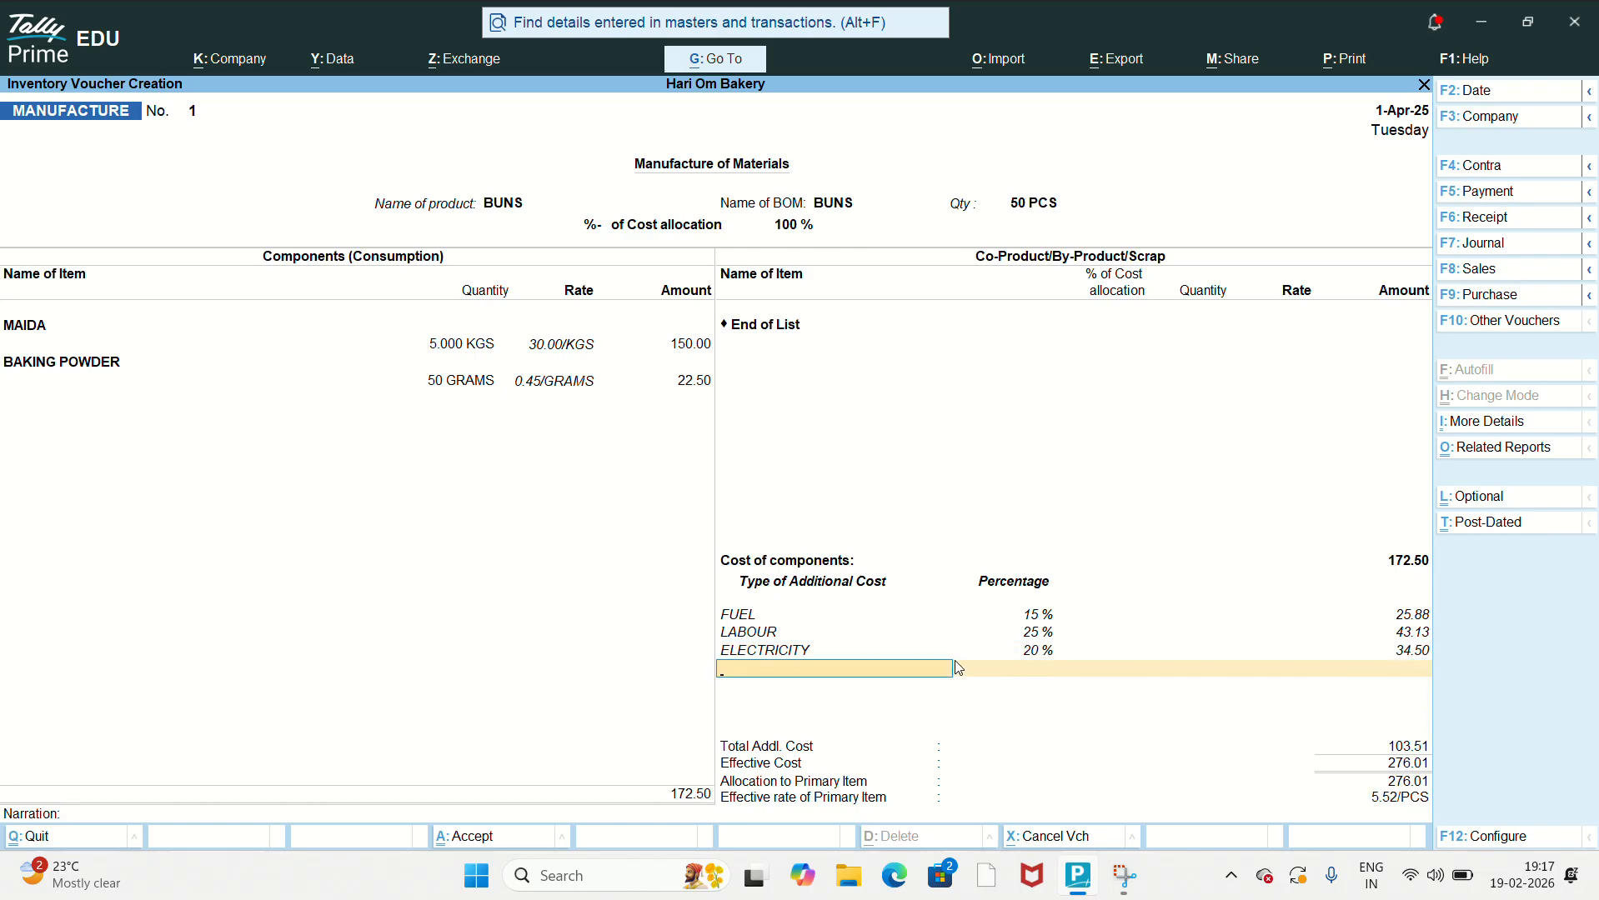
type("PA")
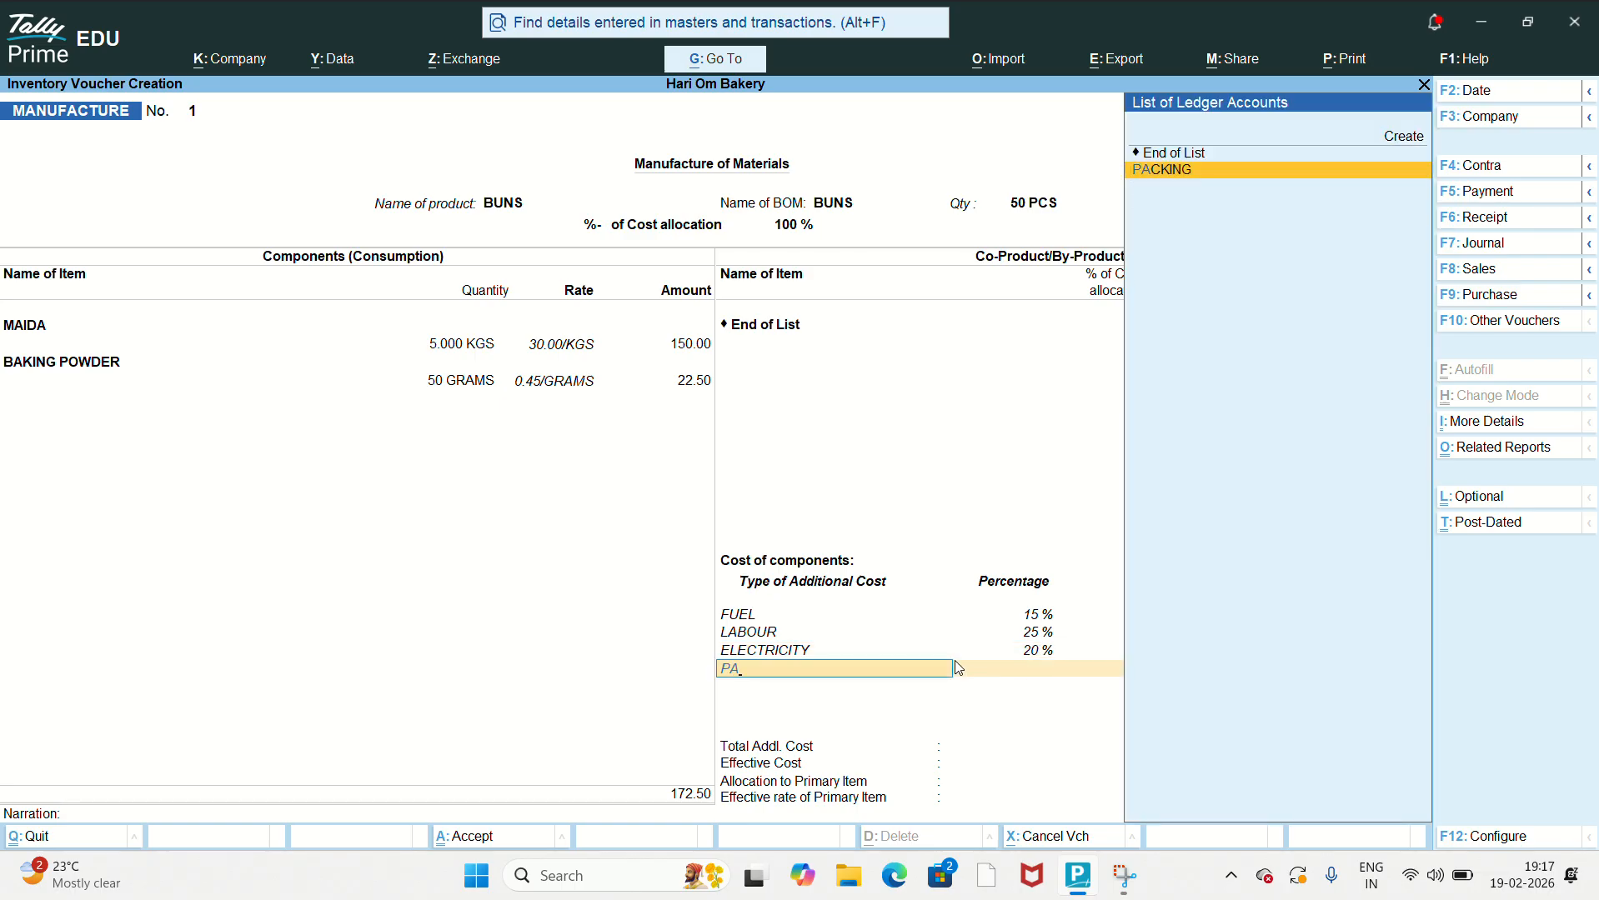
key("Return")
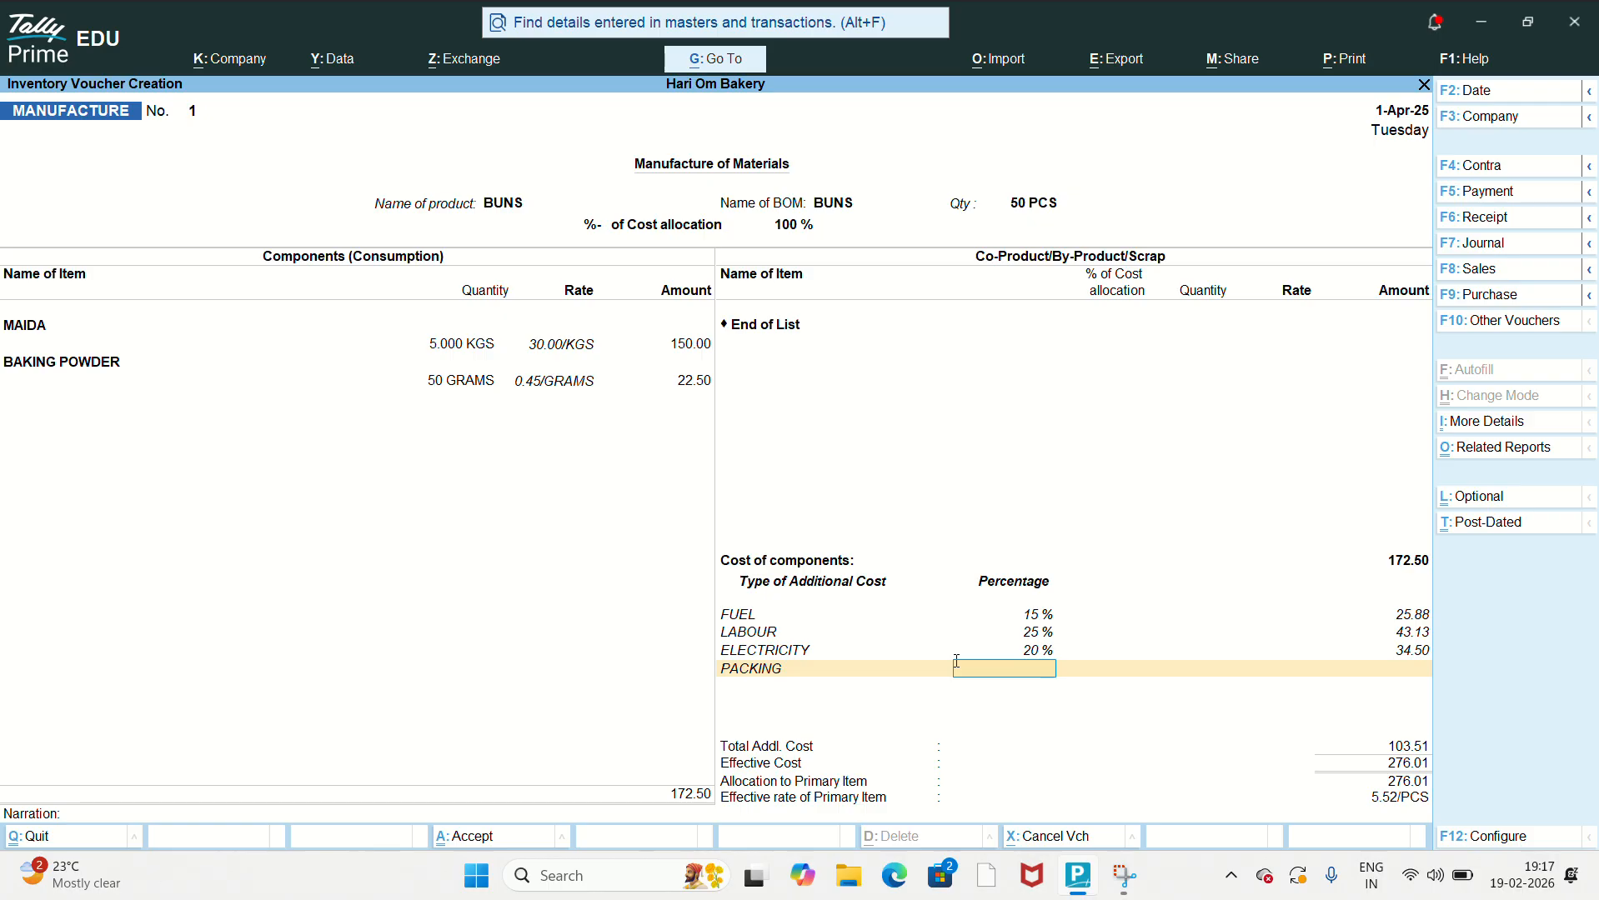
type("20")
key("Return")
key("Return")
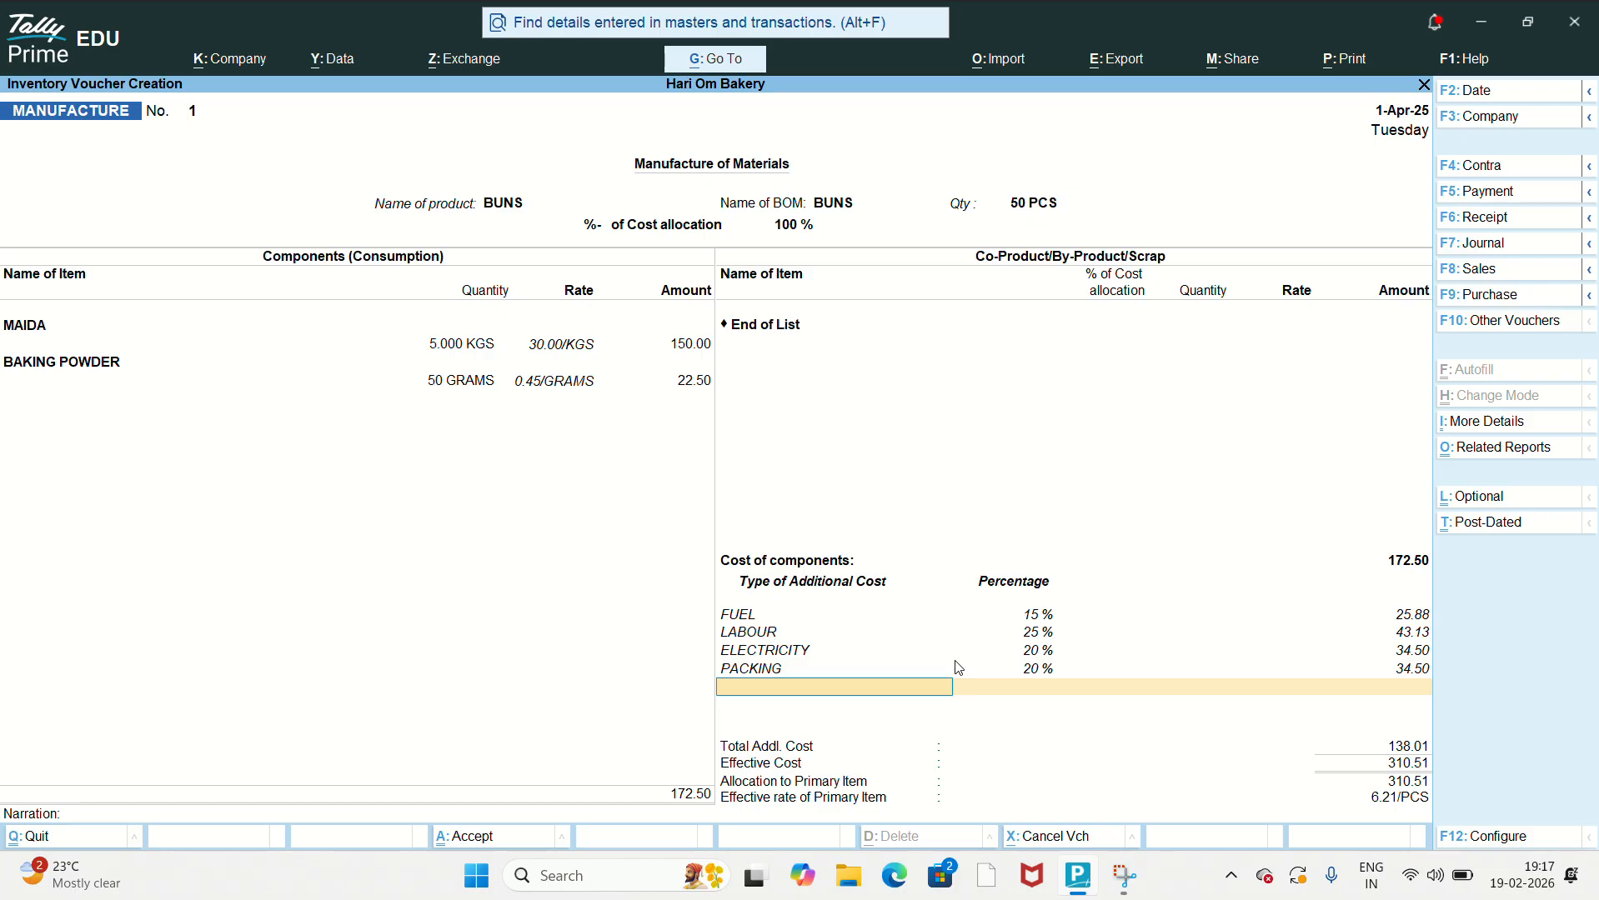
Step: Add TRANSPORTION as an additional cost at 25 % and save the manufacture voucher
type("T")
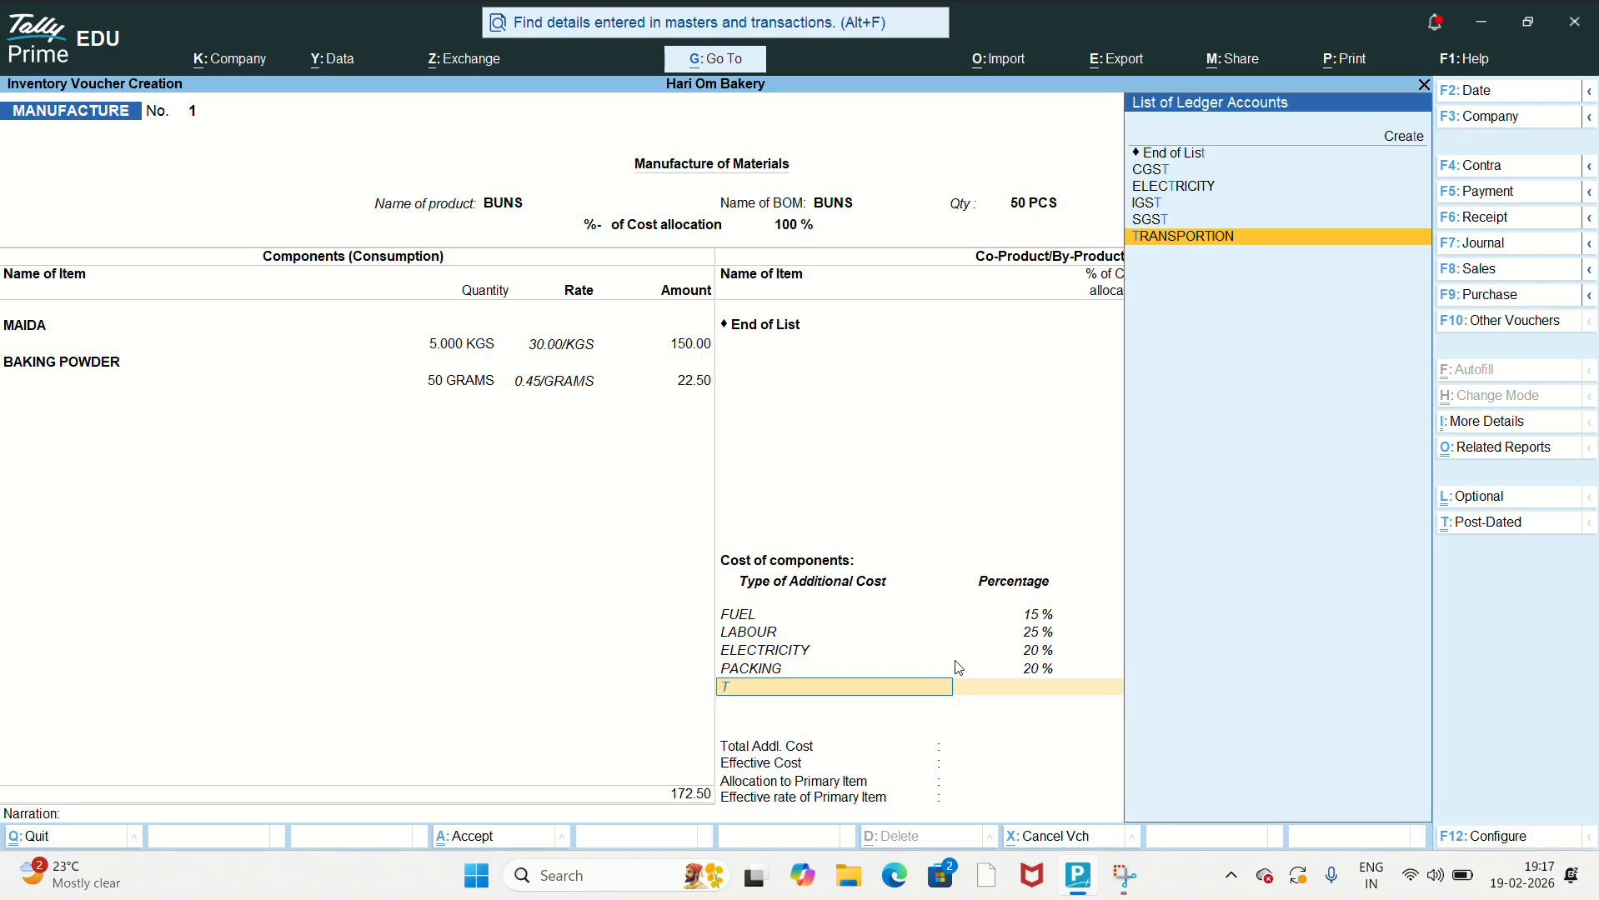
key("Return")
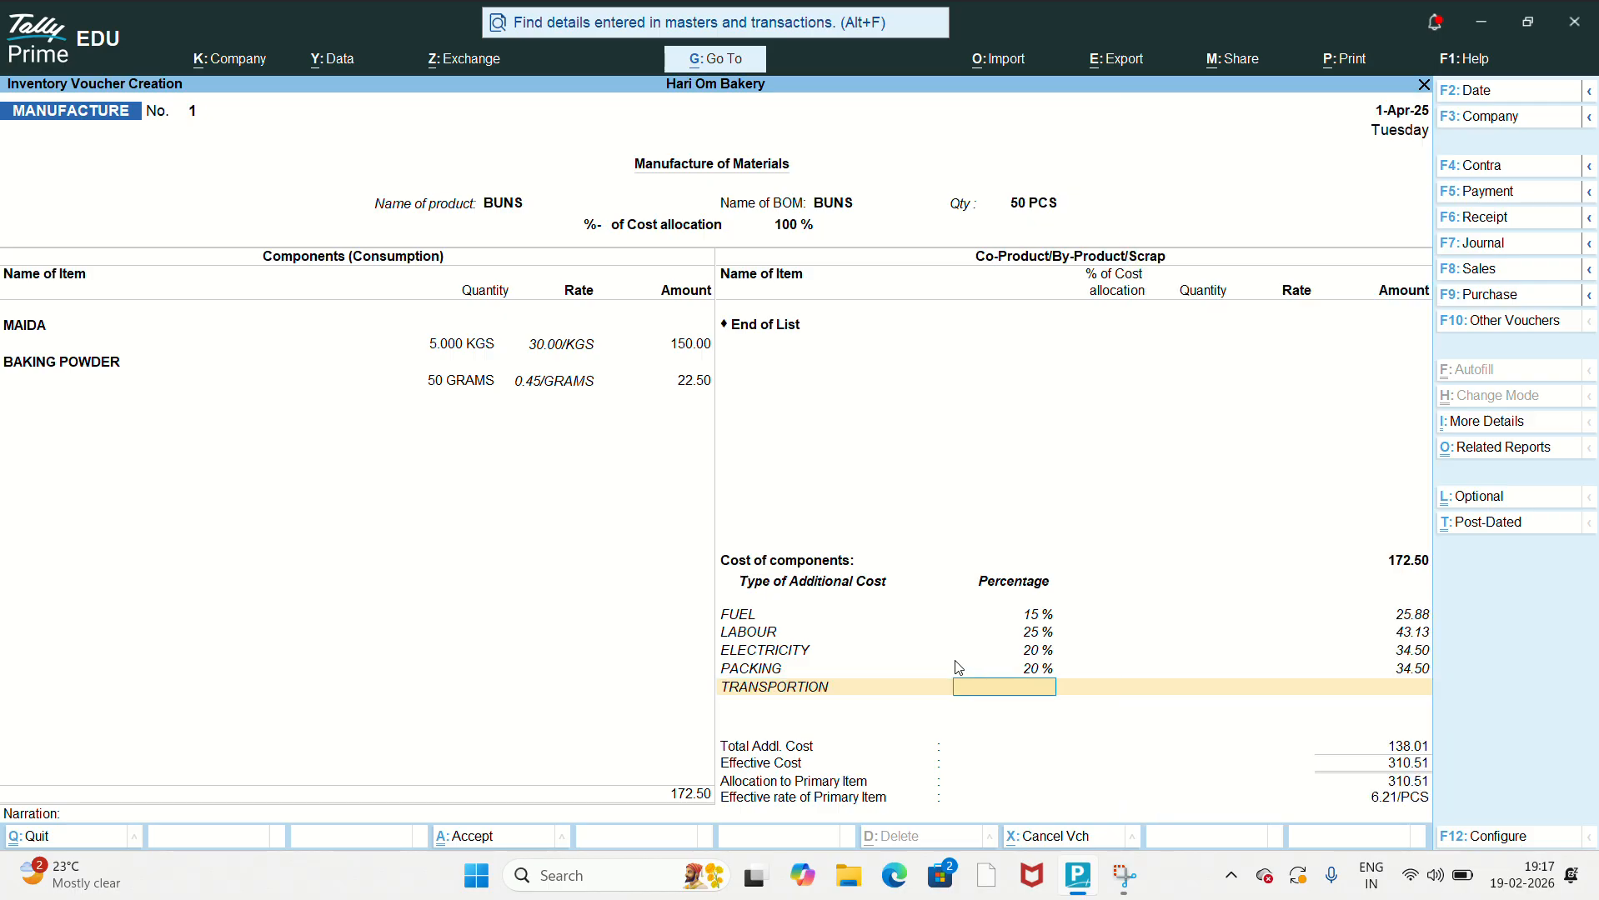
type("25")
key("Return")
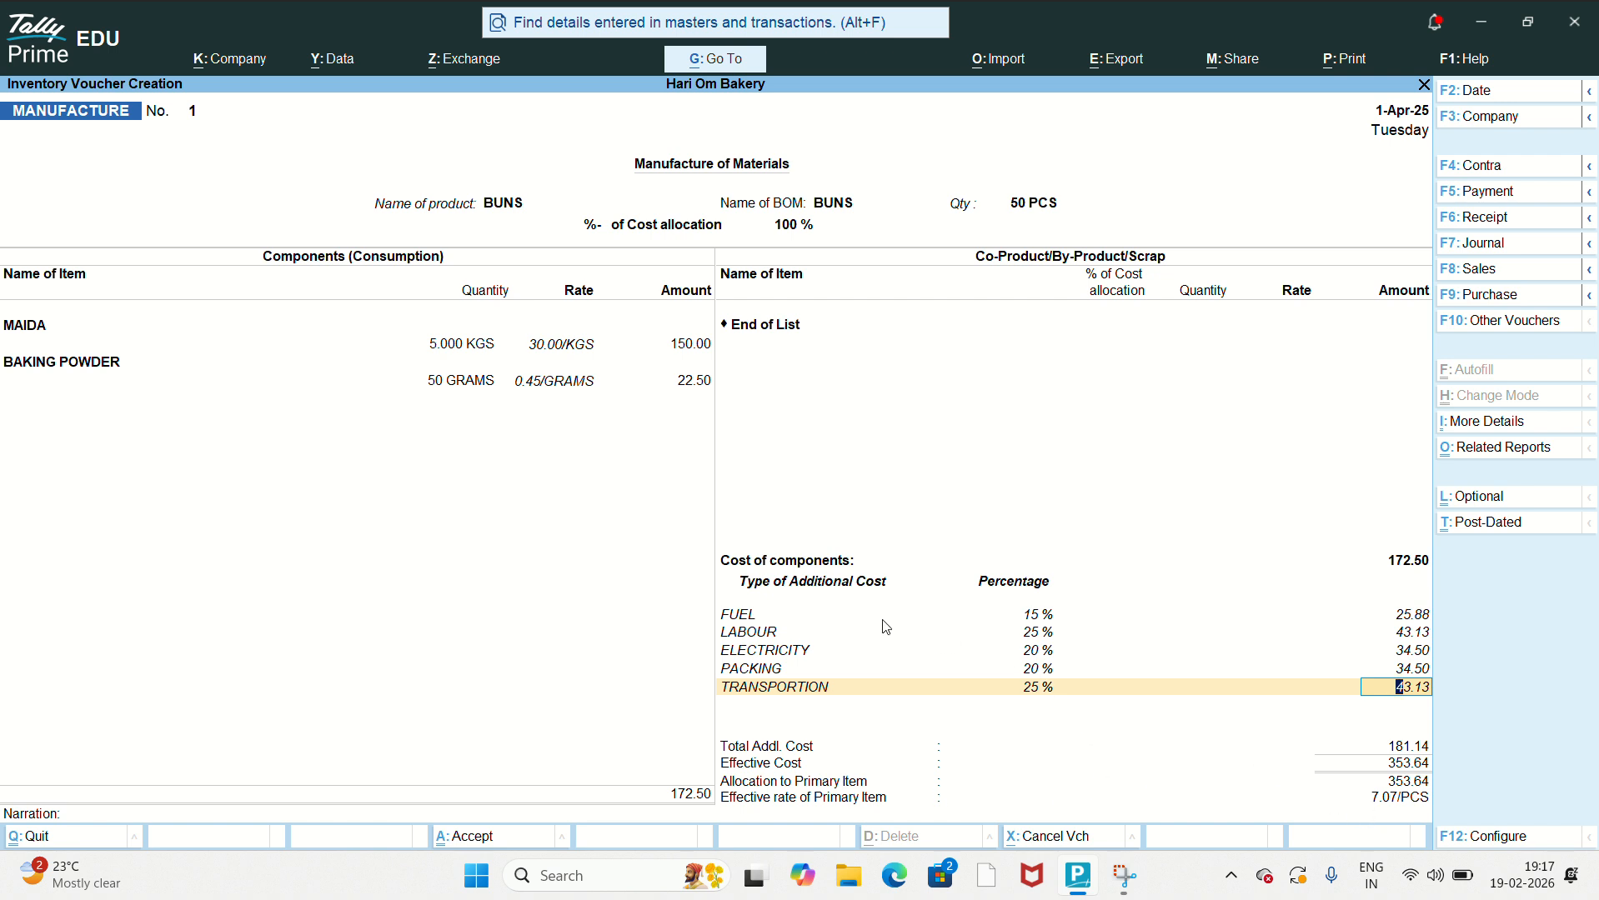
key("ctrl+a")
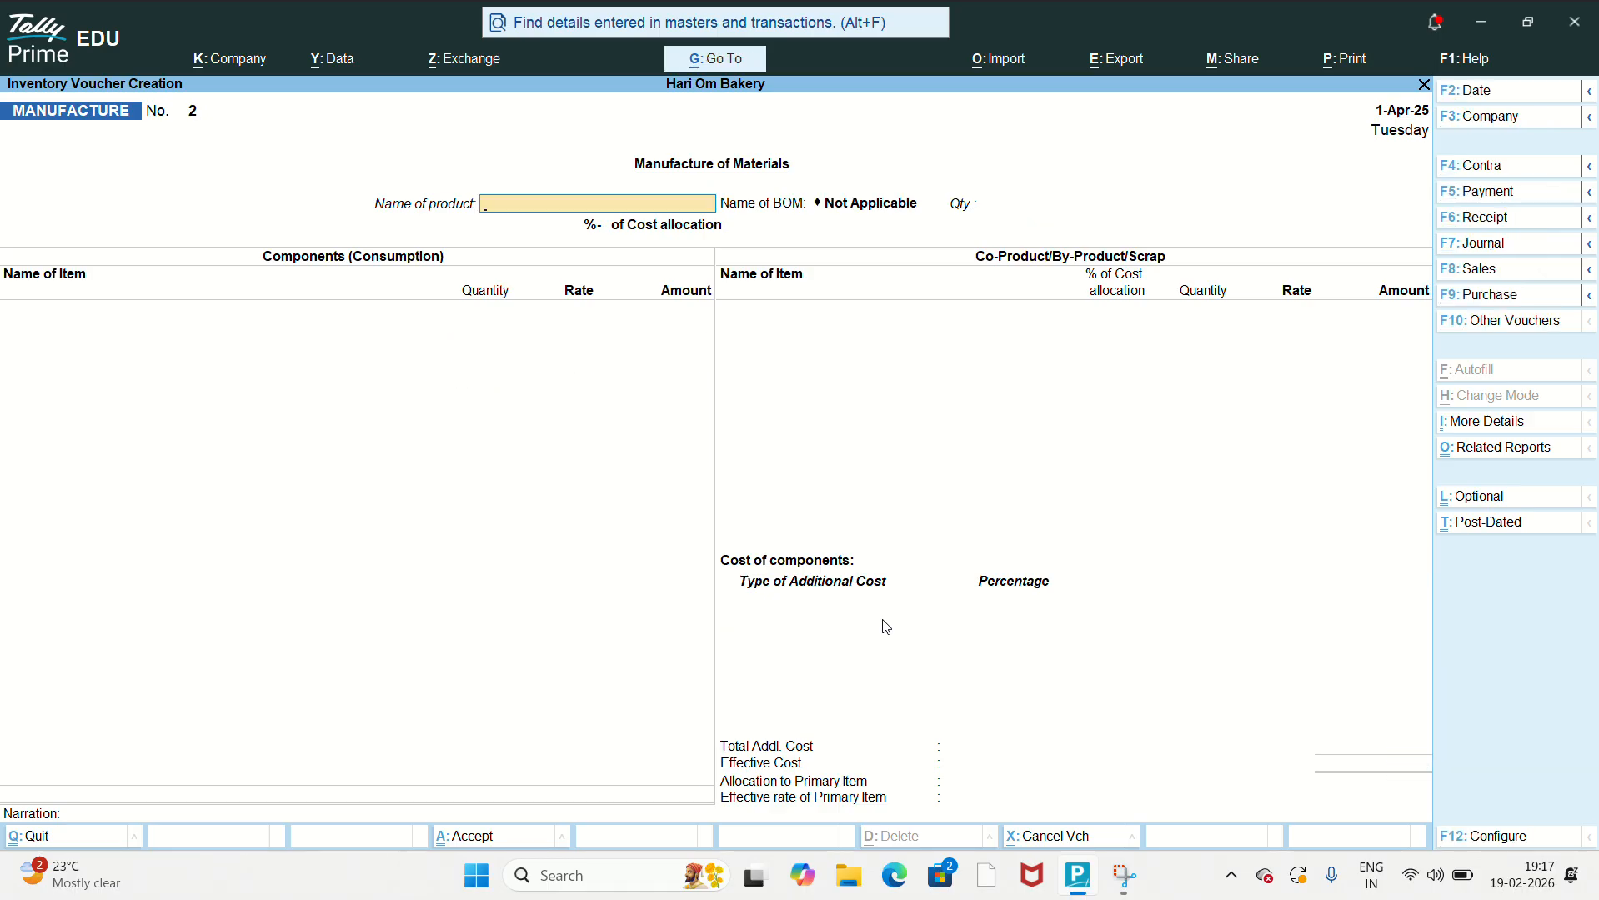
Step: Leave voucher creation and open the Stock Summary report
key("Escape")
key("Return")
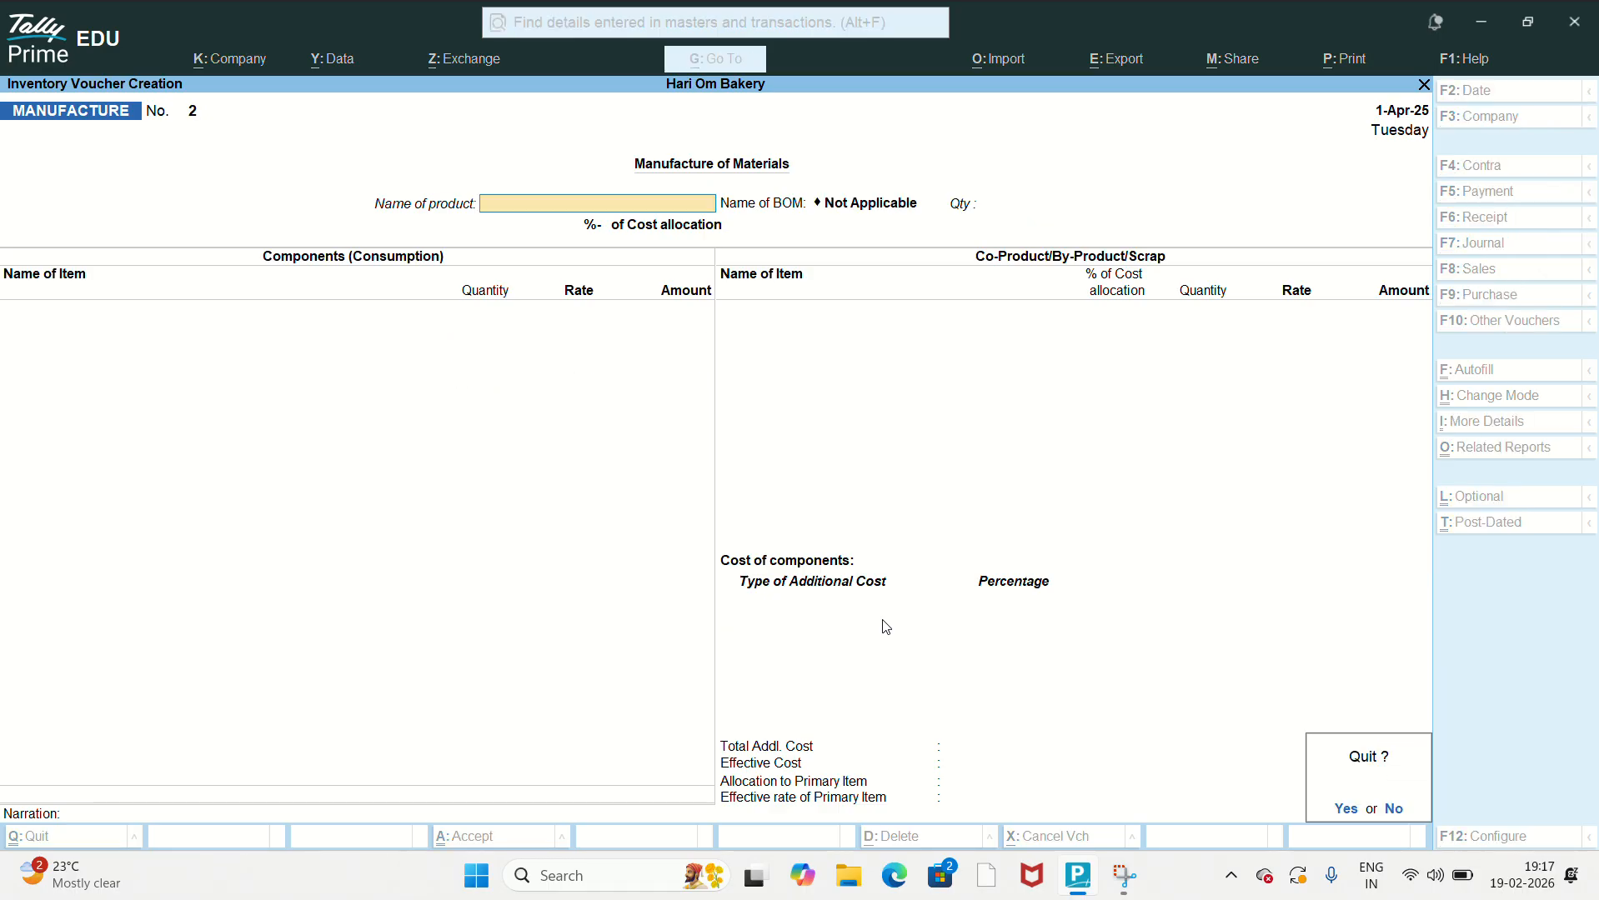
key("Down")
key("Down")
key("Down")
key("Down")
key("Down")
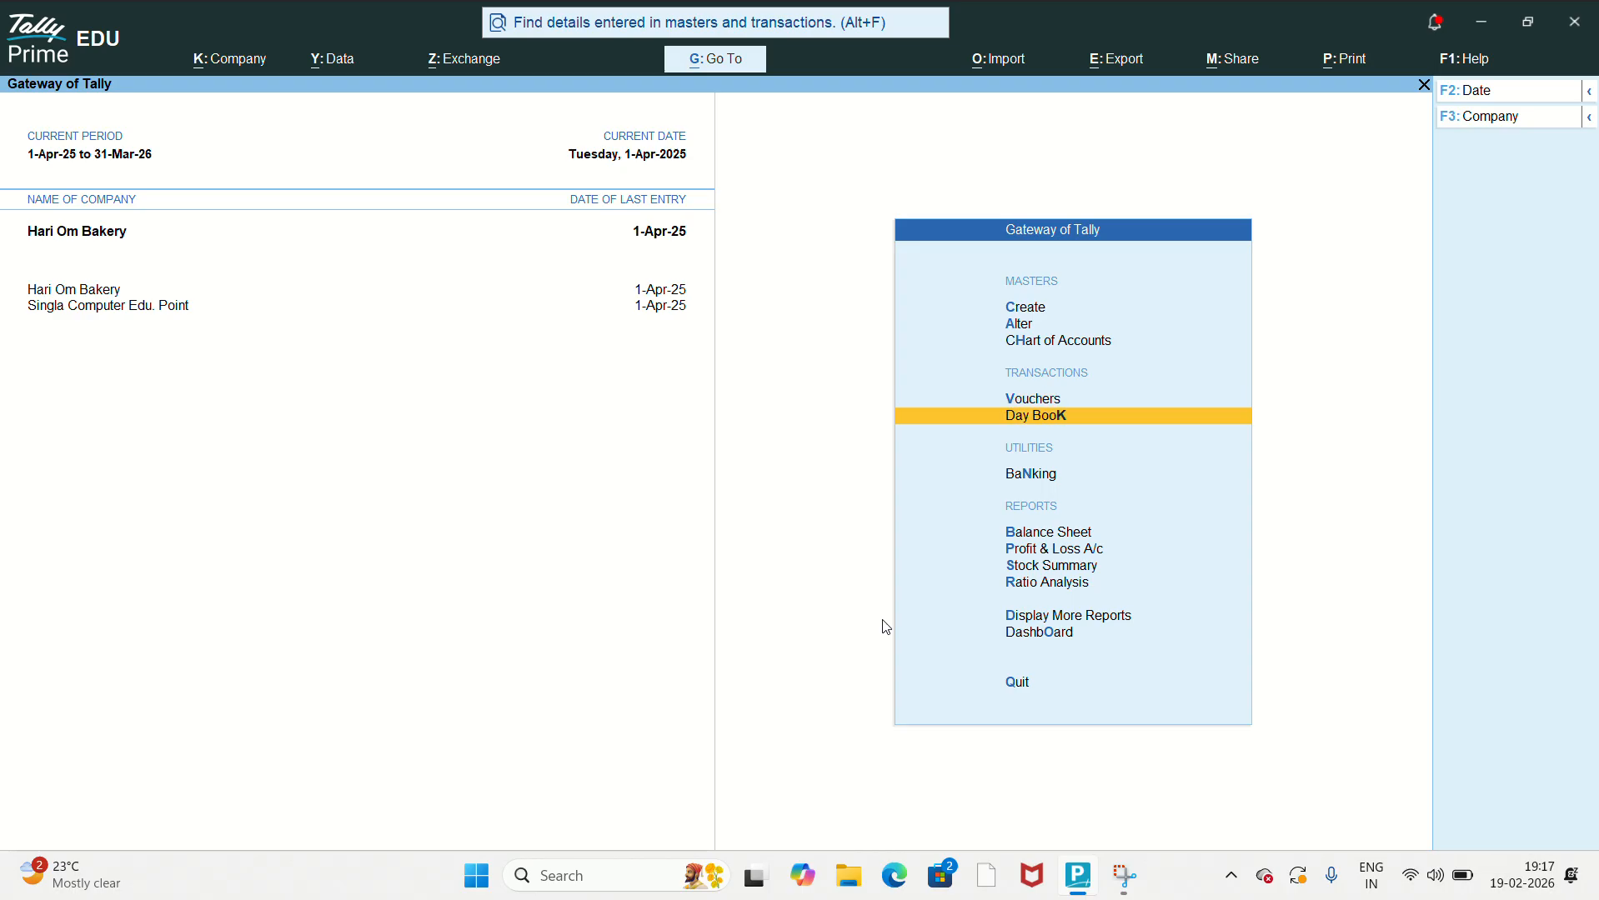
key("Return")
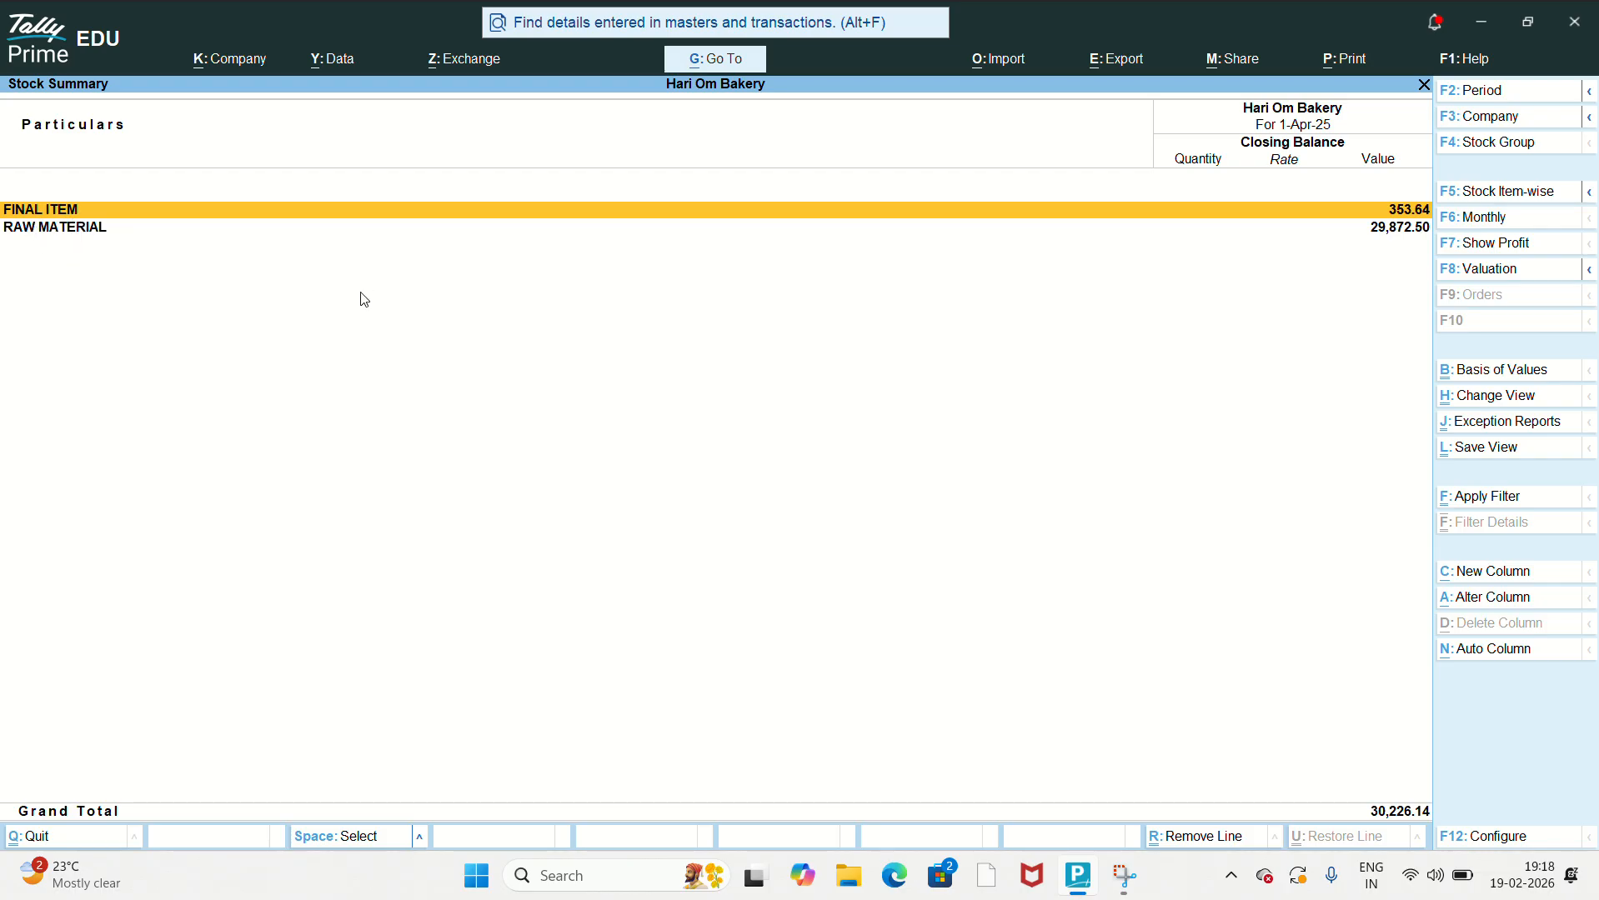
Step: Examine the closing balances of the FINAL ITEM and RAW MATERIAL stock groups, and return to the Gateway of Tally
key("Return")
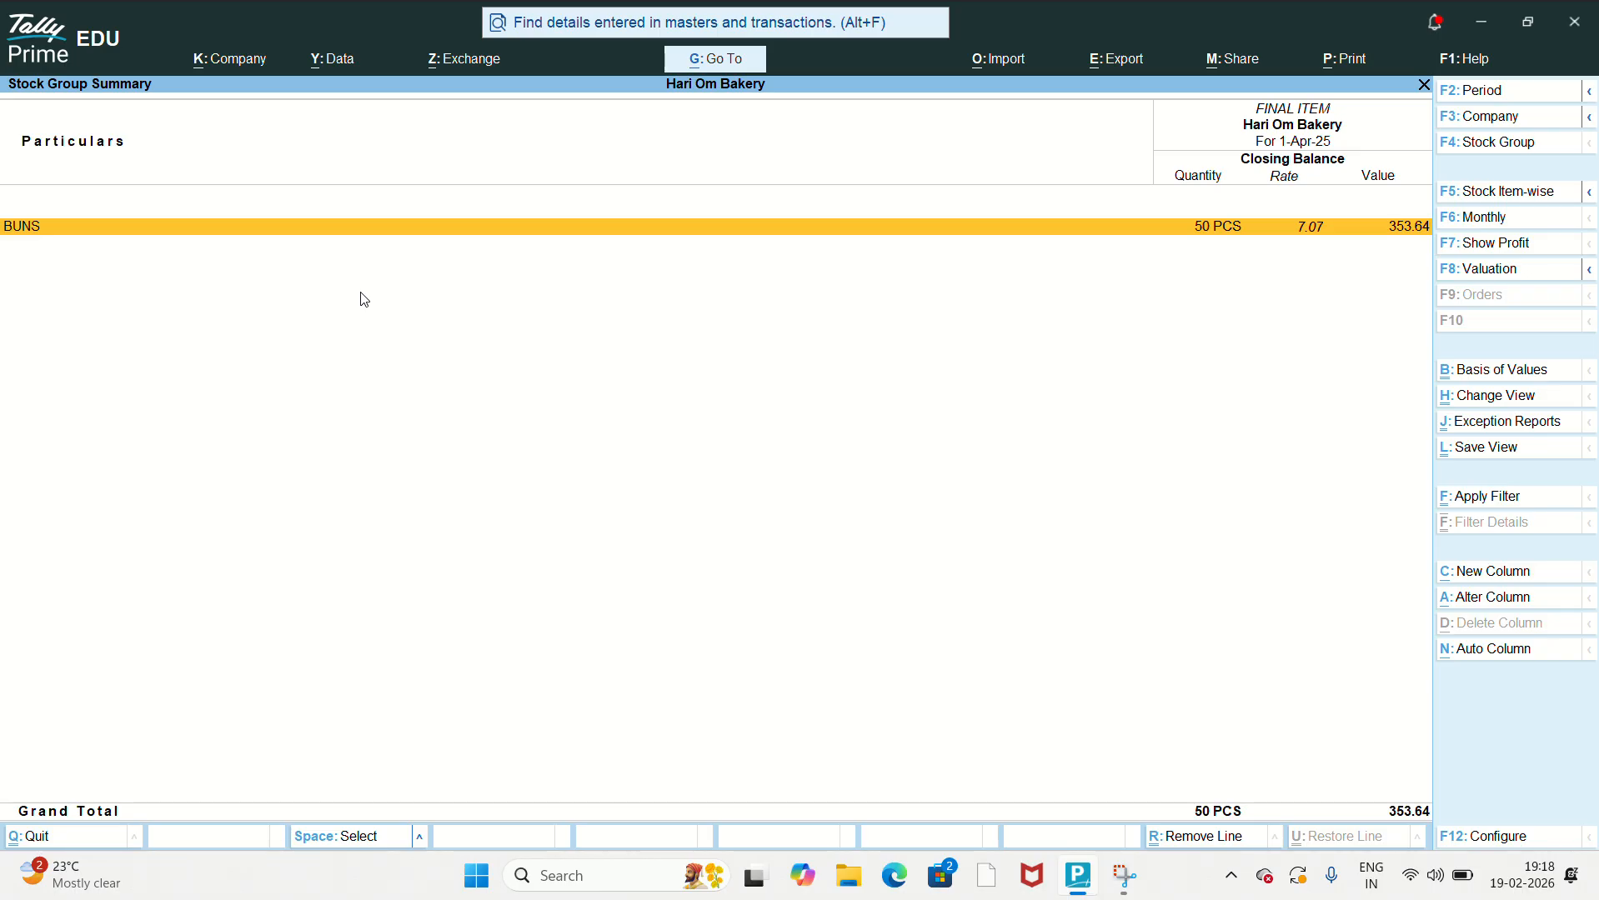
key("Escape")
key("Down")
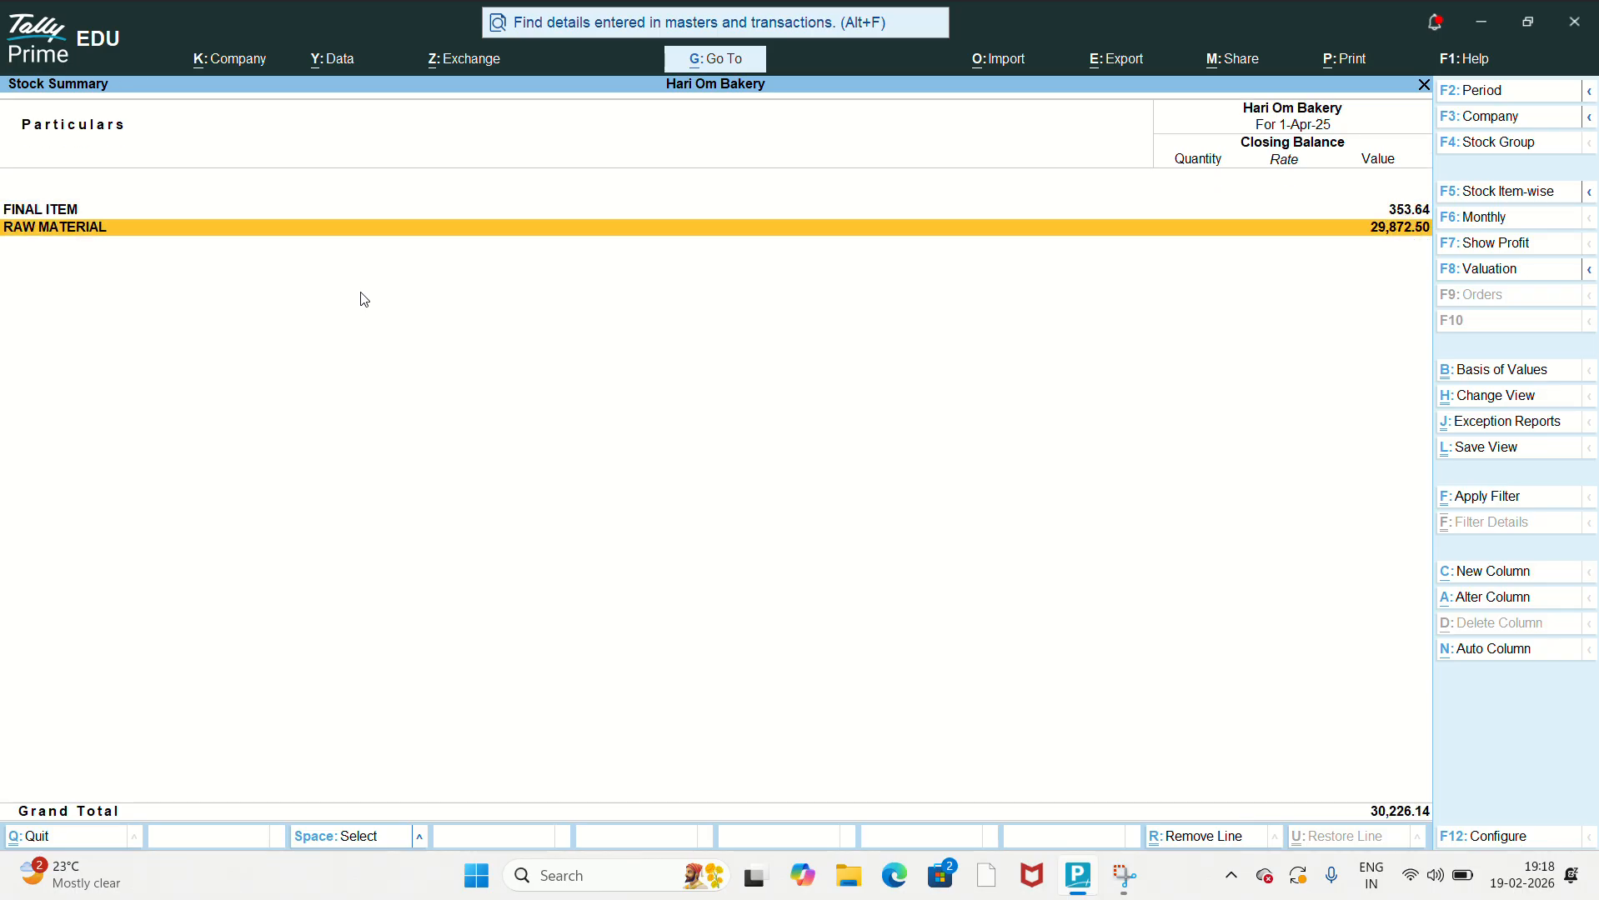
key("Return")
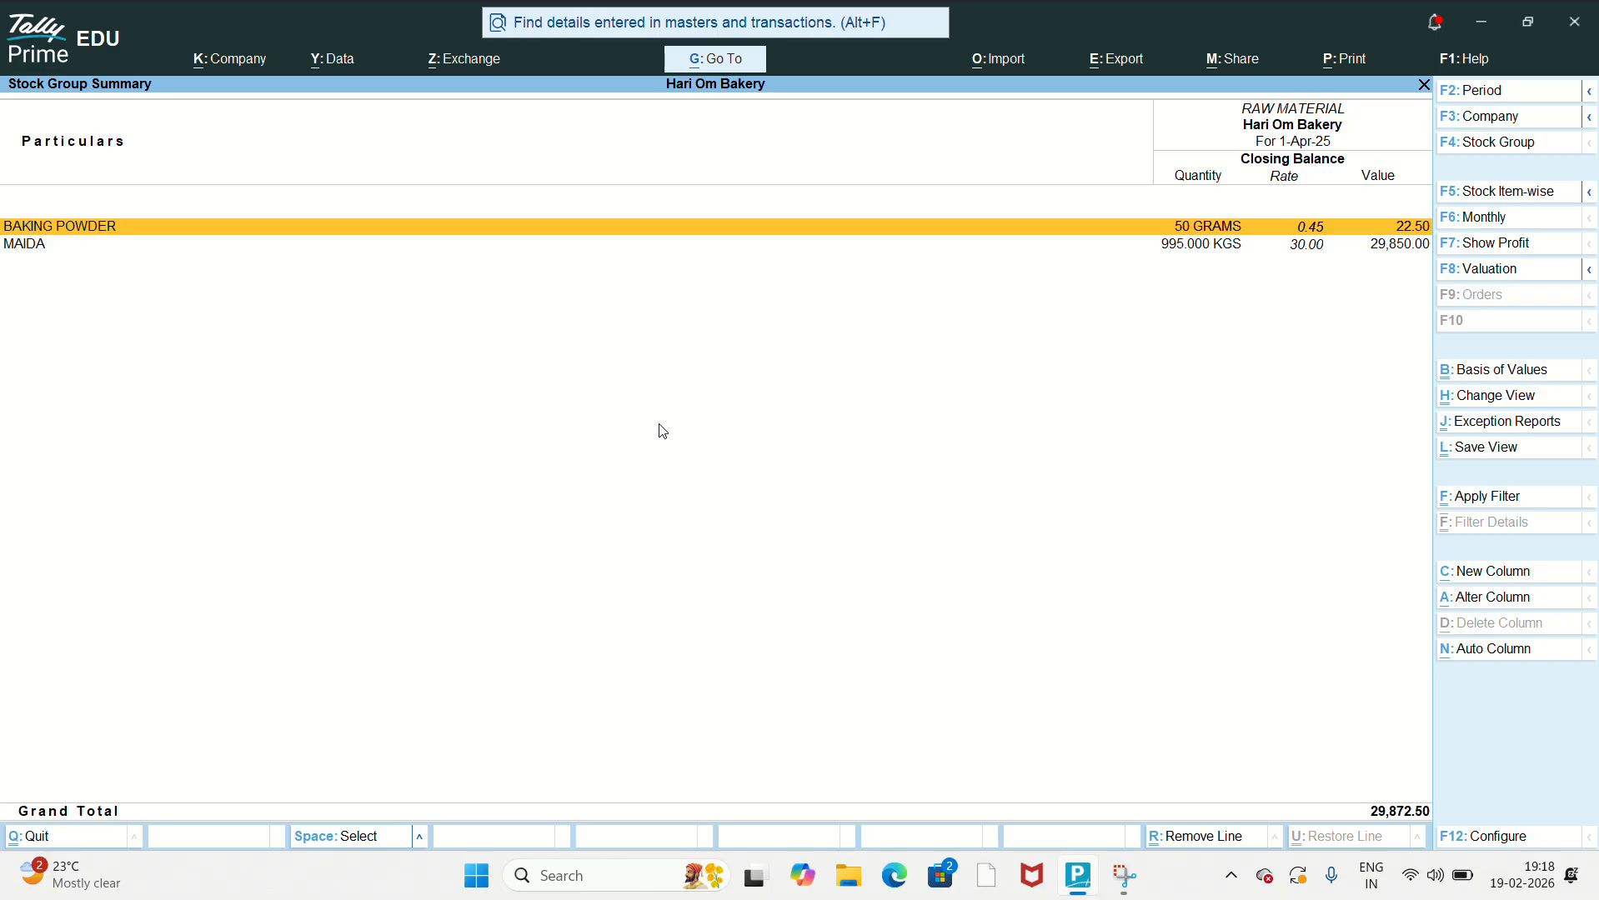
key("Escape")
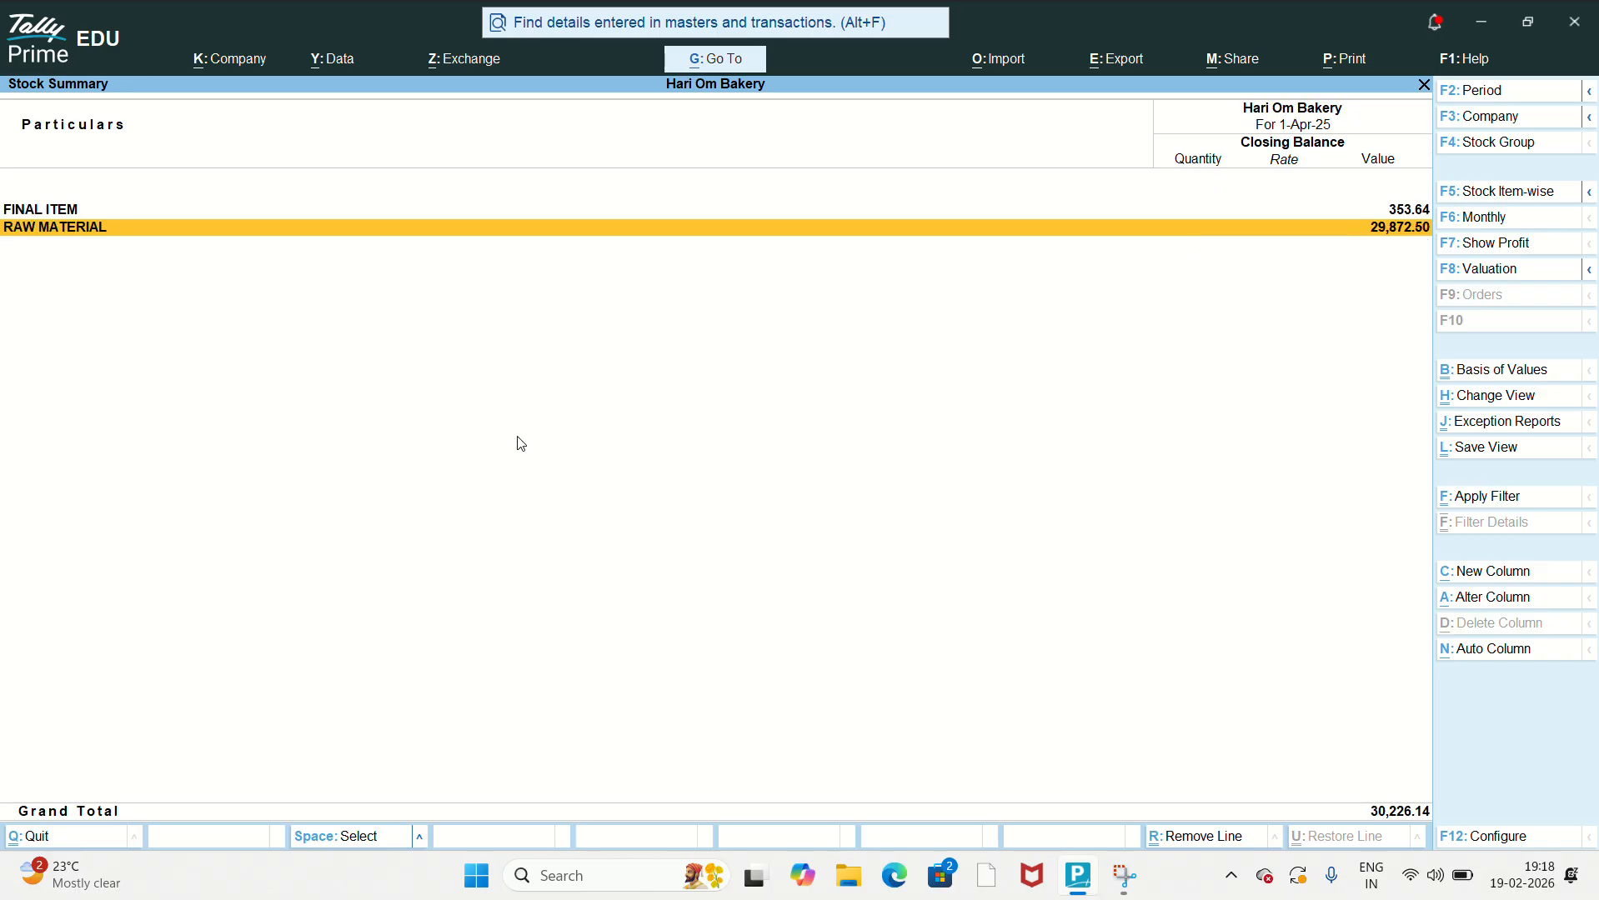
key("Escape")
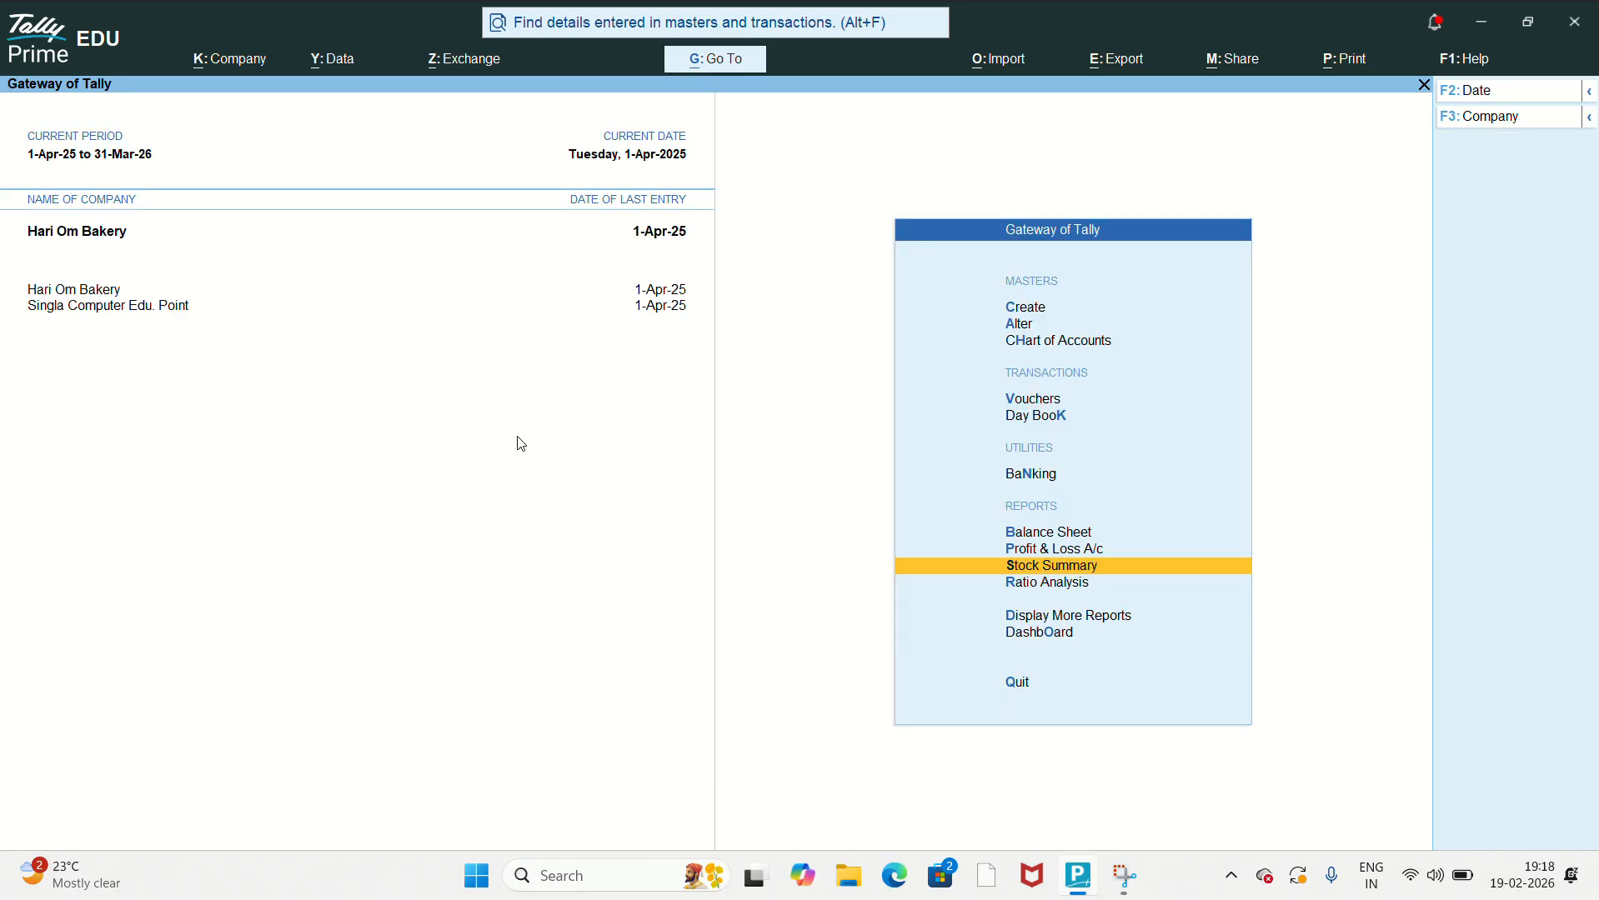